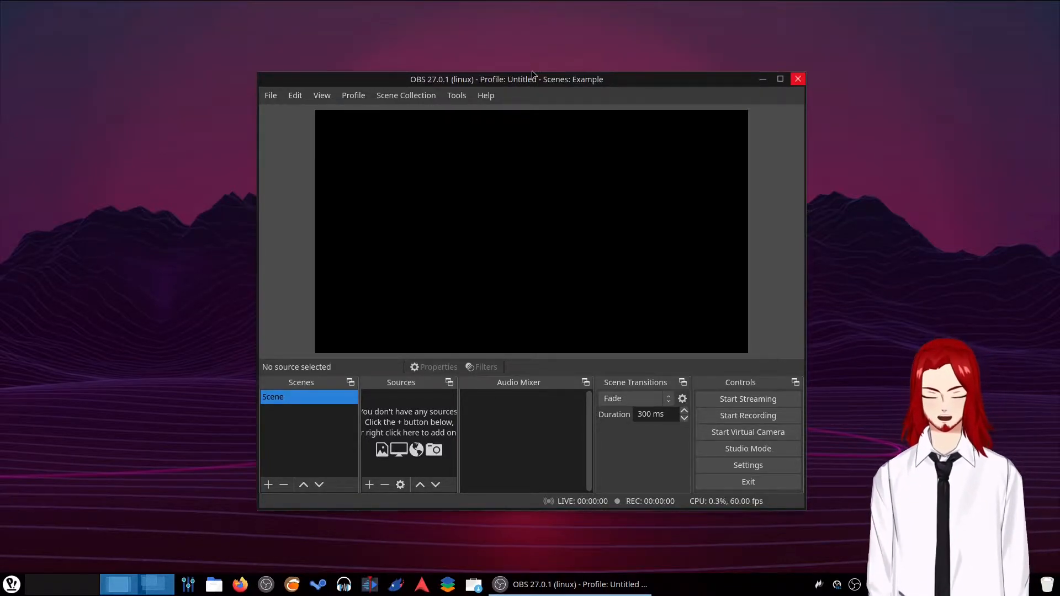
# Step: Open the file manager and arrange its window beside the OBS window so both are fully visible
pyautogui.moveTo(523, 75); pyautogui.dragTo(740, 22)
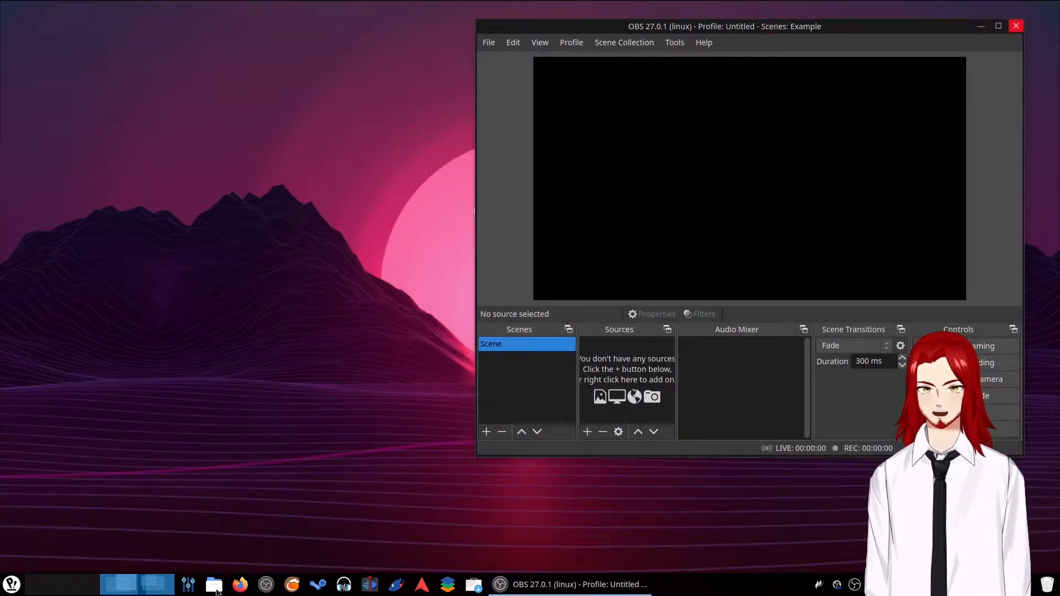
pyautogui.click(215, 586)
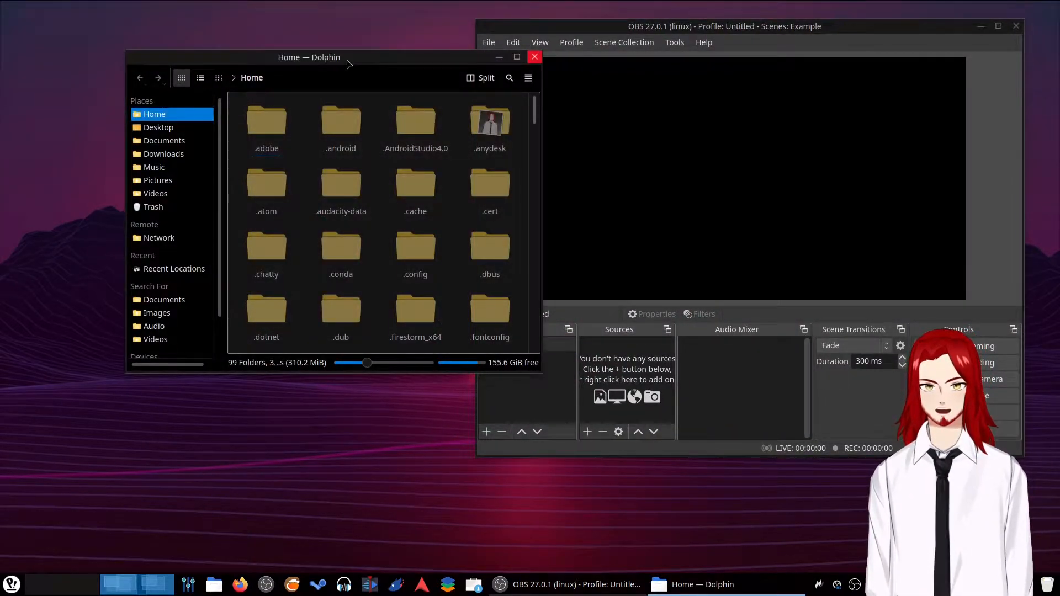
pyautogui.moveTo(347, 64); pyautogui.dragTo(248, 75)
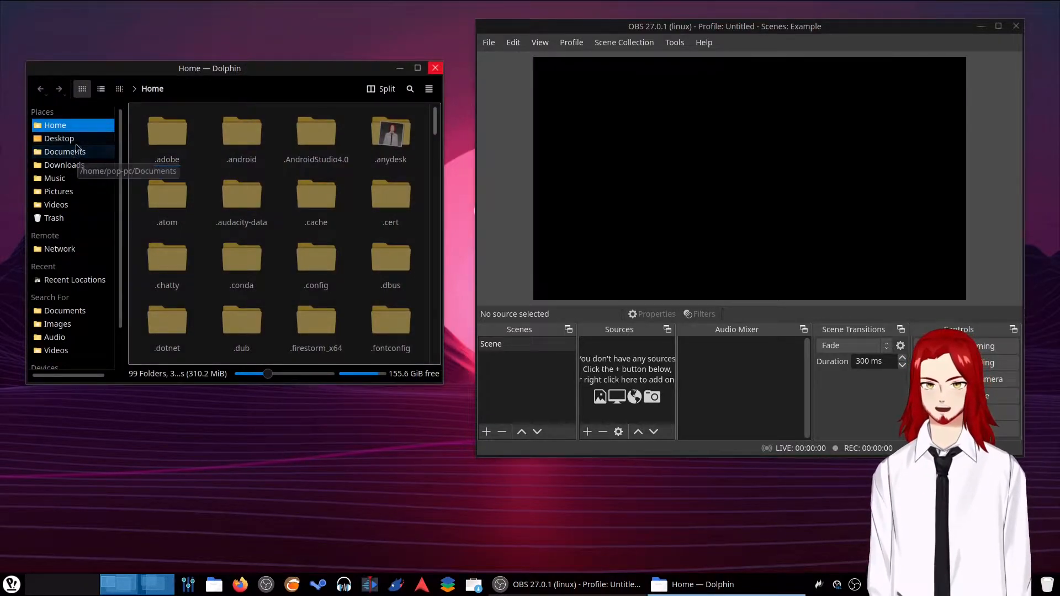
# Step: Browse the file manager to the Finished folder inside Documents/Twitch/Graphics
pyautogui.click(77, 155)
pyautogui.scroll(-1, 267, 235)
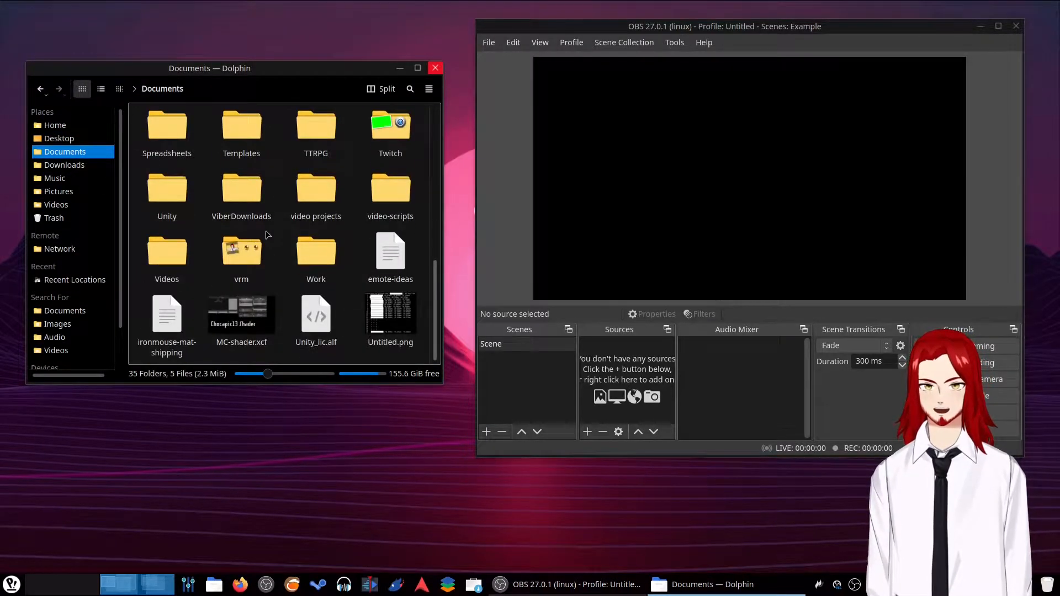
pyautogui.click(400, 145)
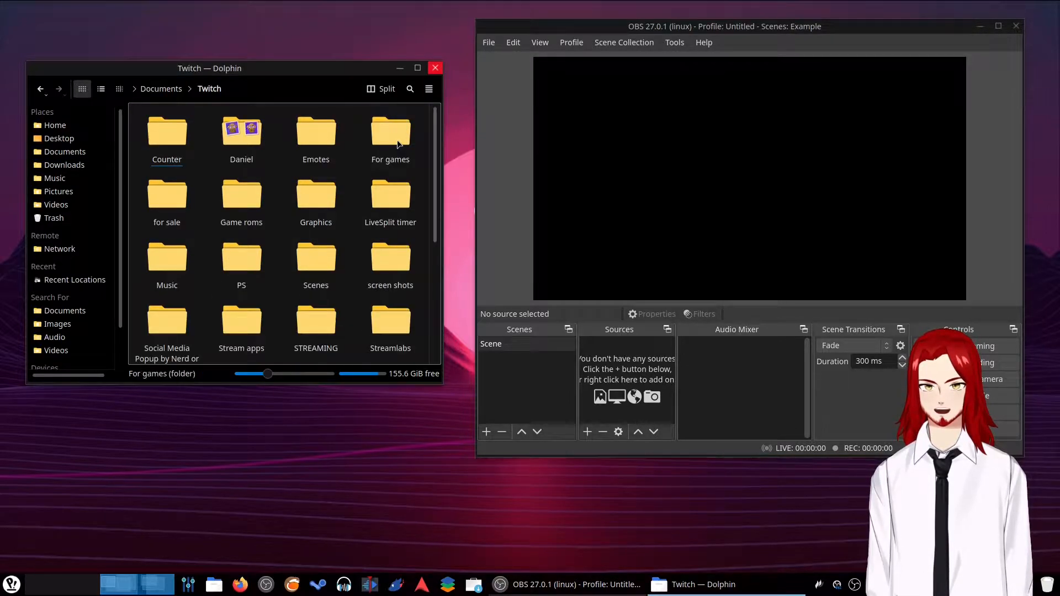
pyautogui.click(312, 199)
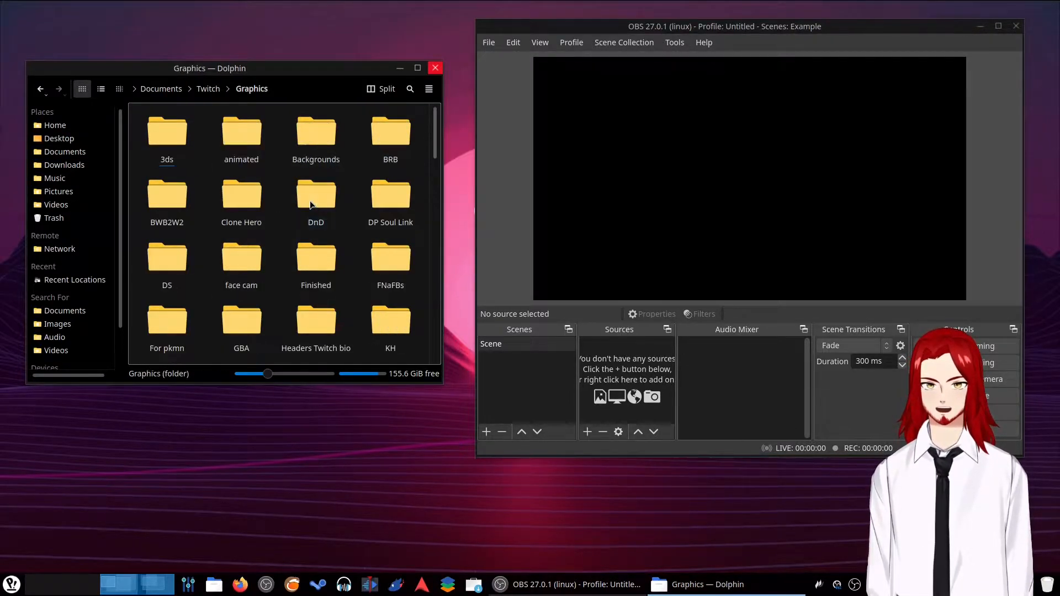
pyautogui.scroll(-3, 271, 299)
pyautogui.scroll(3, 271, 298)
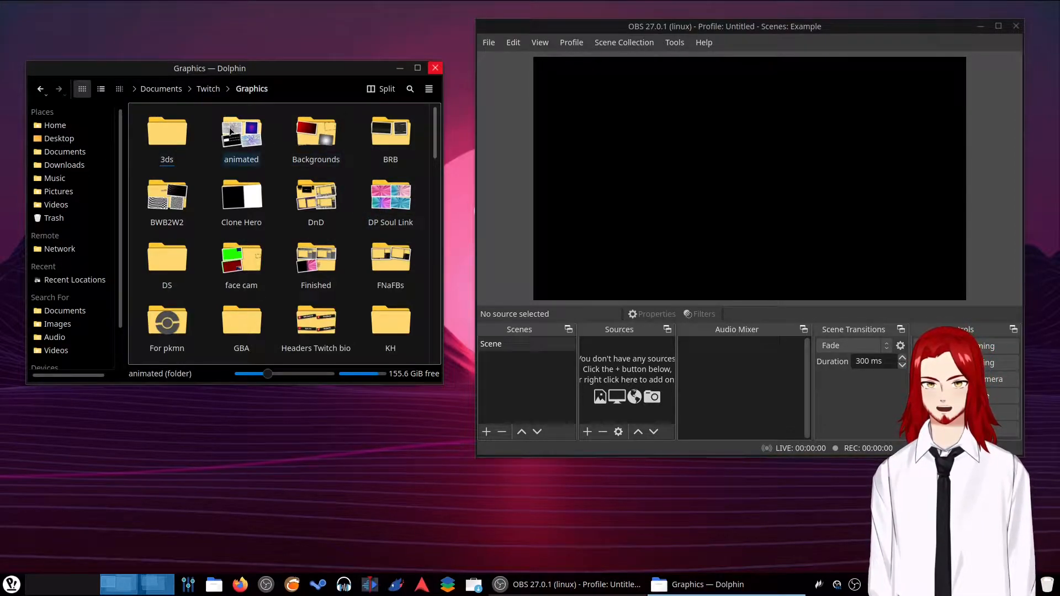
pyautogui.click(326, 133)
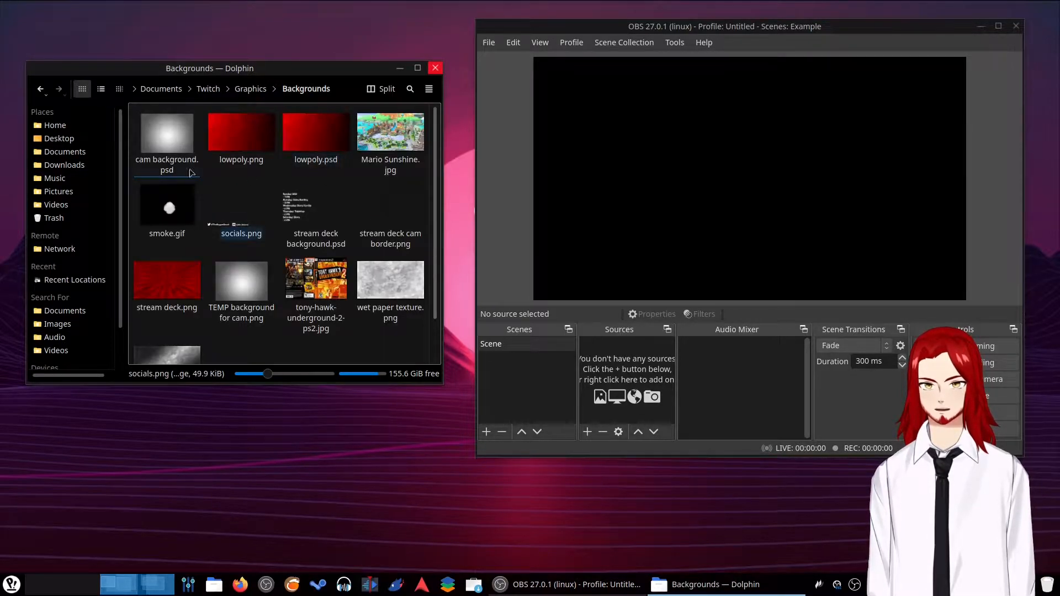
pyautogui.click(40, 89)
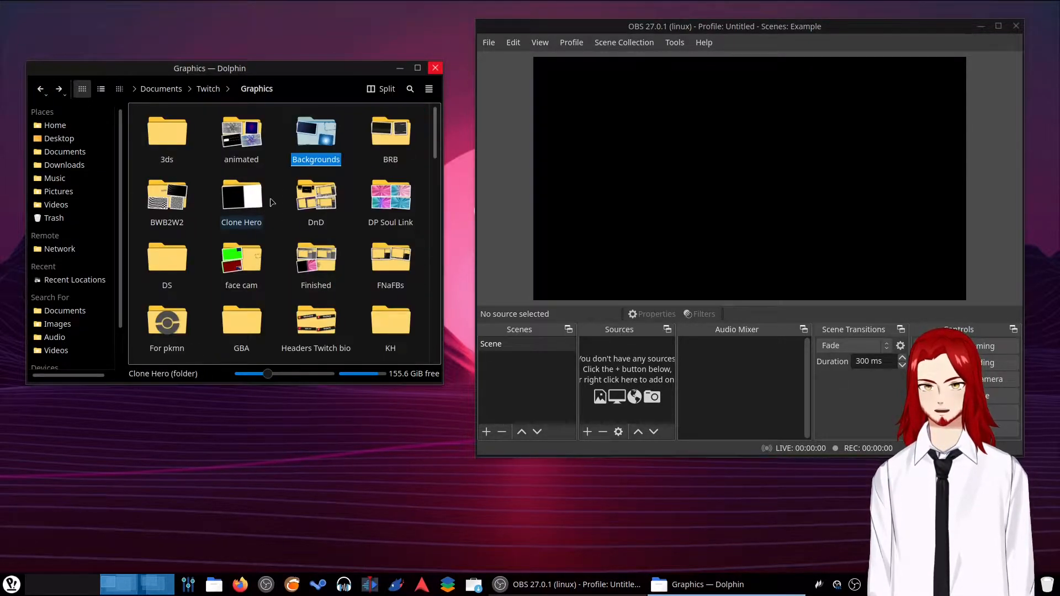
pyautogui.click(315, 259)
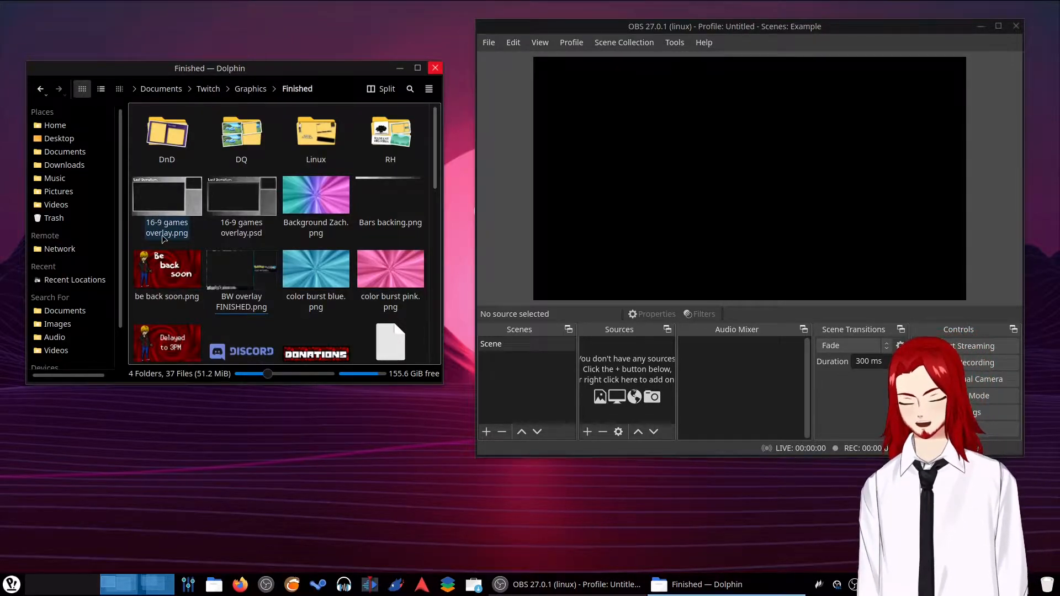
# Step: Add 16-9 games overlay.png from the Finished folder to the OBS scene as an image source and lock it
pyautogui.moveTo(179, 188); pyautogui.dragTo(748, 140)
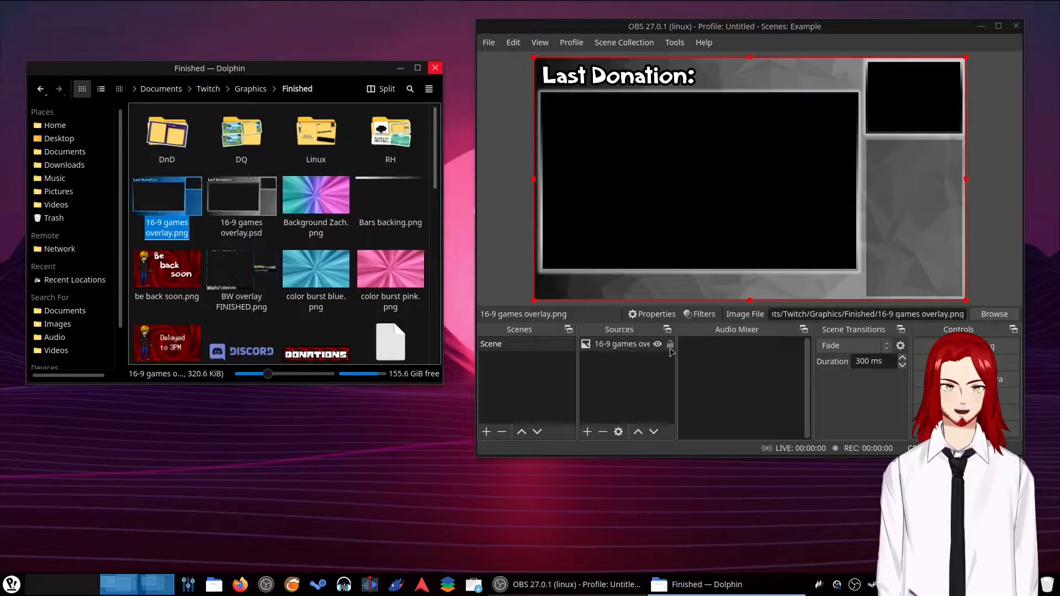
pyautogui.click(671, 349)
pyautogui.click(670, 345)
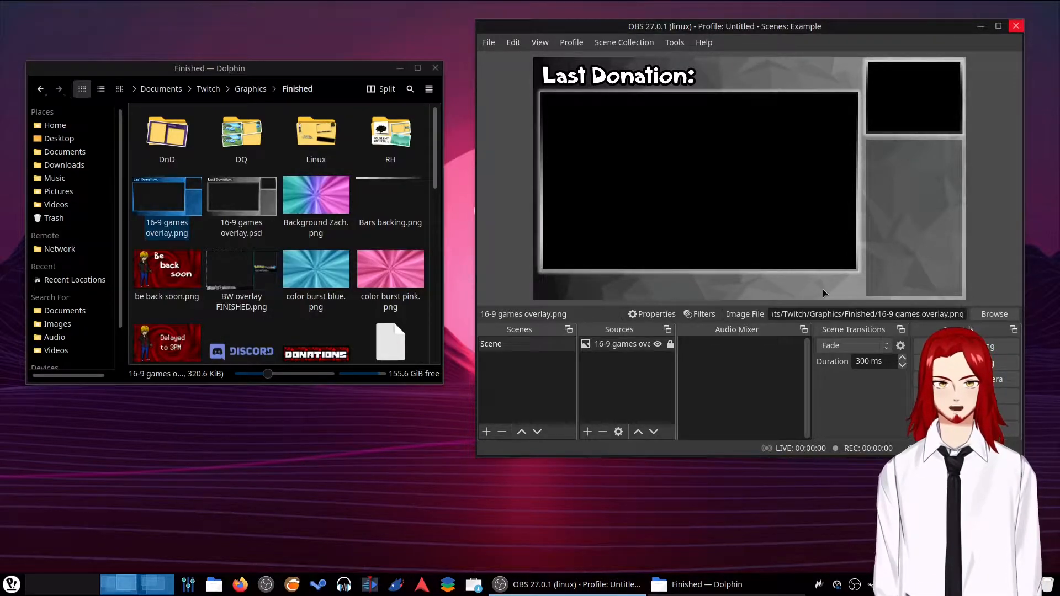
# Step: Rename the existing scene as Game
pyautogui.click(500, 345)
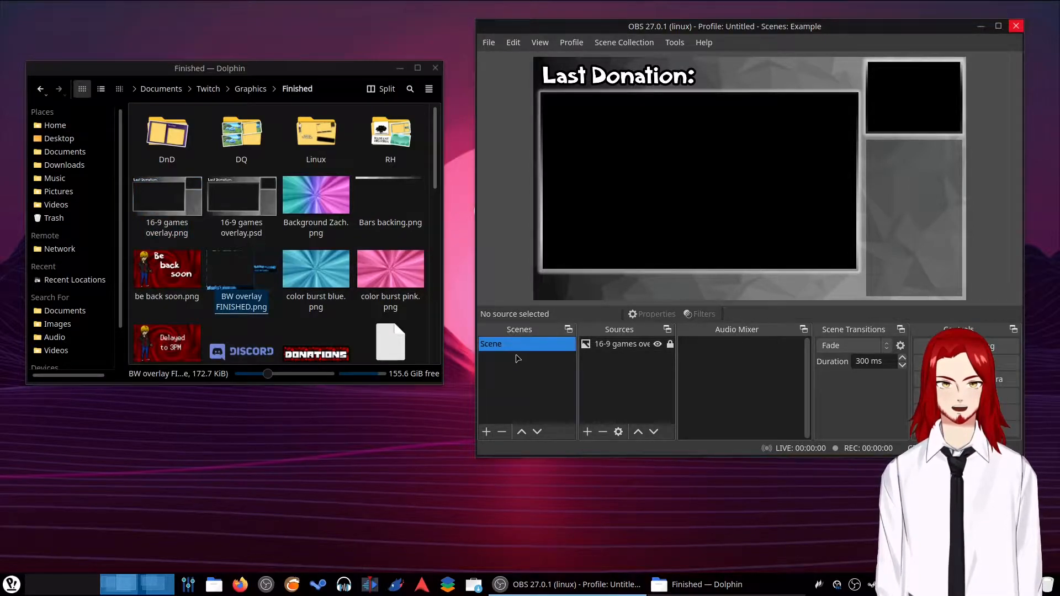
pyautogui.rightClick(500, 347)
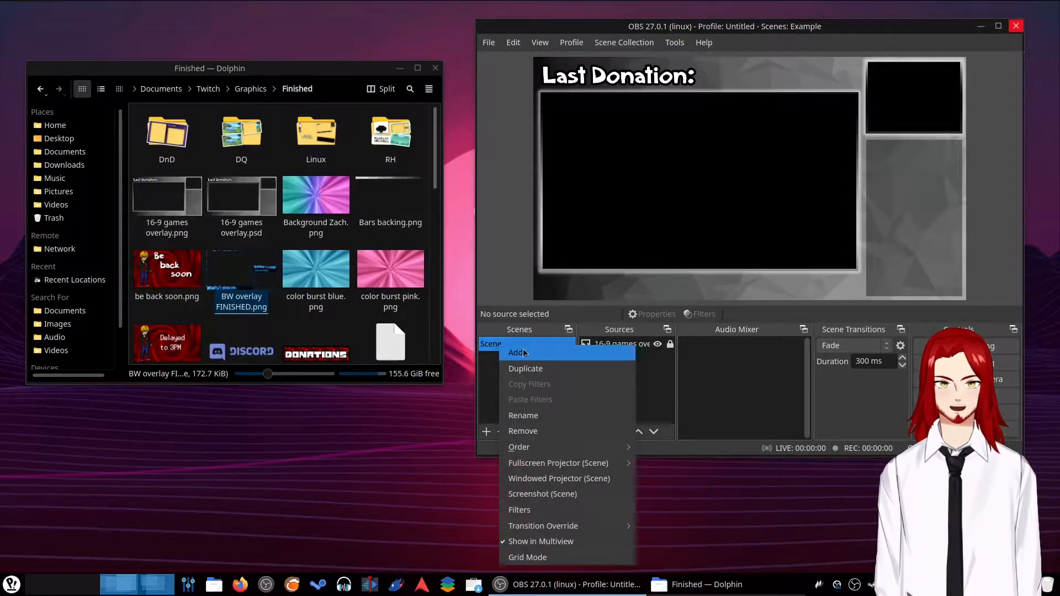
pyautogui.moveTo(533, 448)
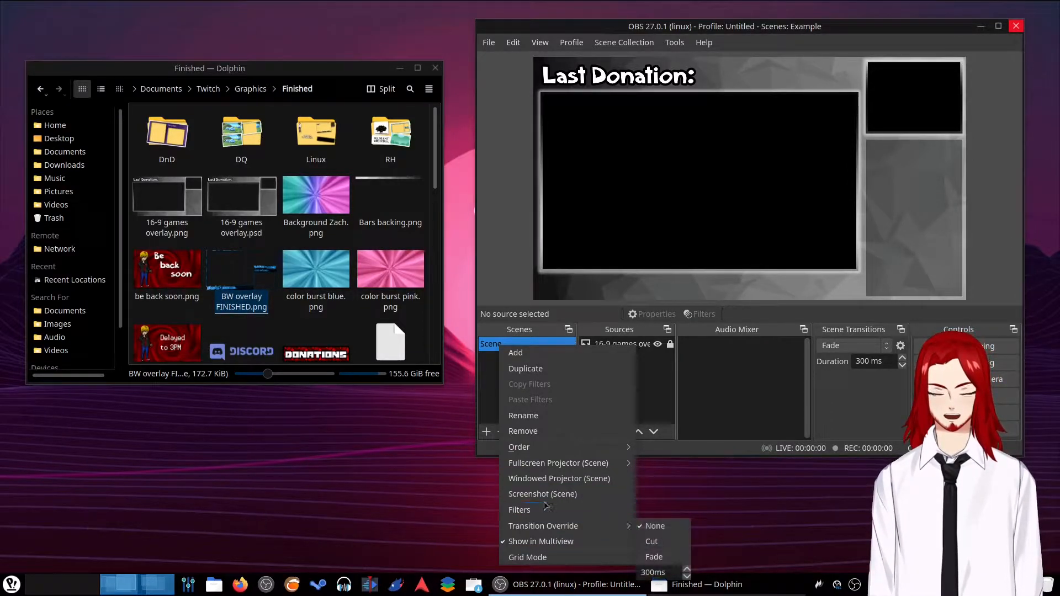
pyautogui.click(538, 416)
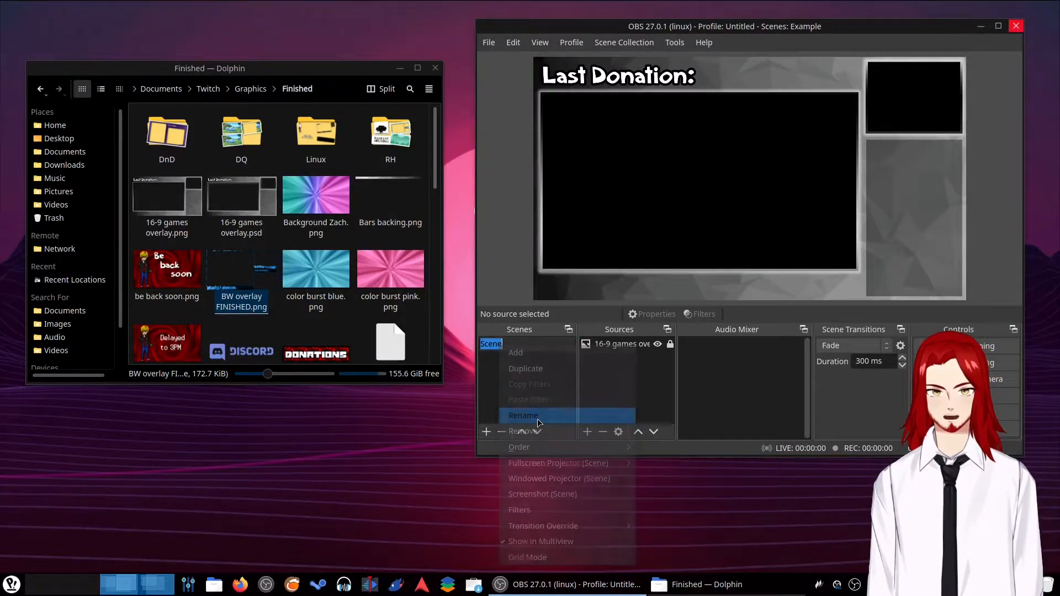
pyautogui.write('Game')
pyautogui.press('Return')
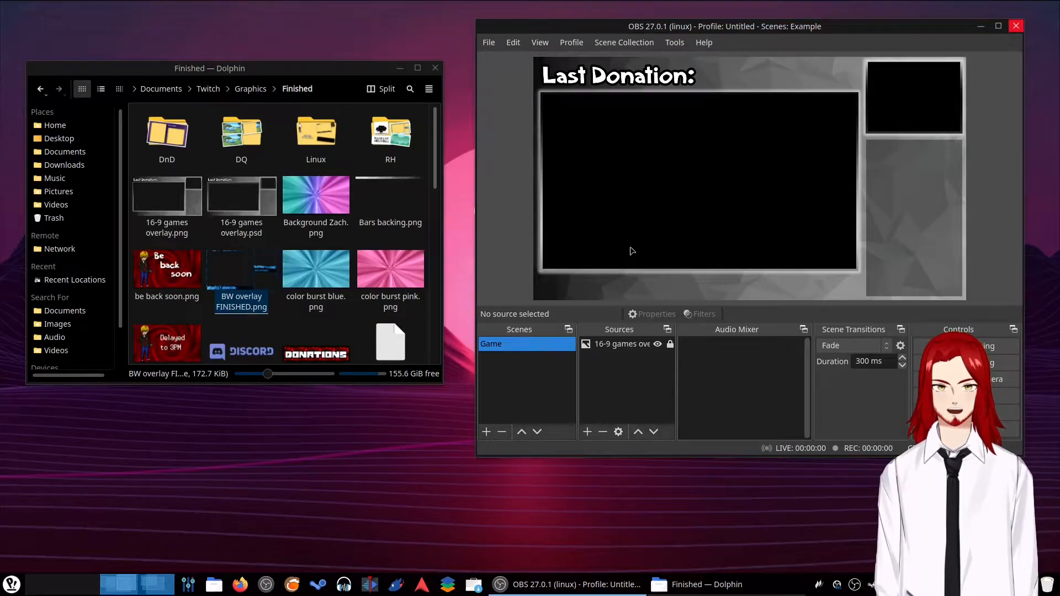
# Step: Unlock the overlay image, try enlarging, shrinking and moving it in the preview, and scale it back to fill the canvas
pyautogui.click(585, 252)
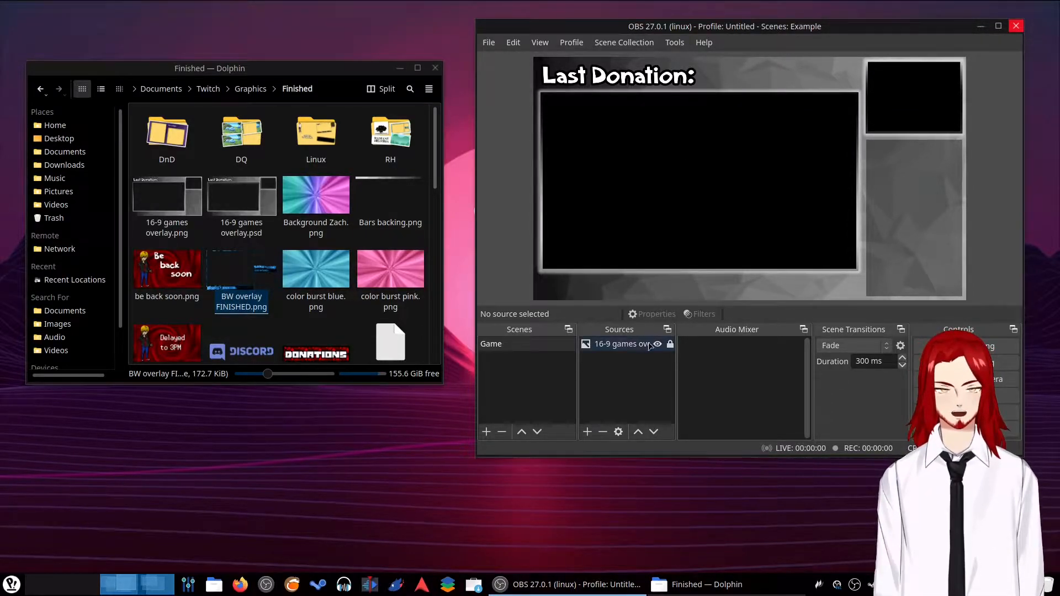
pyautogui.click(918, 272)
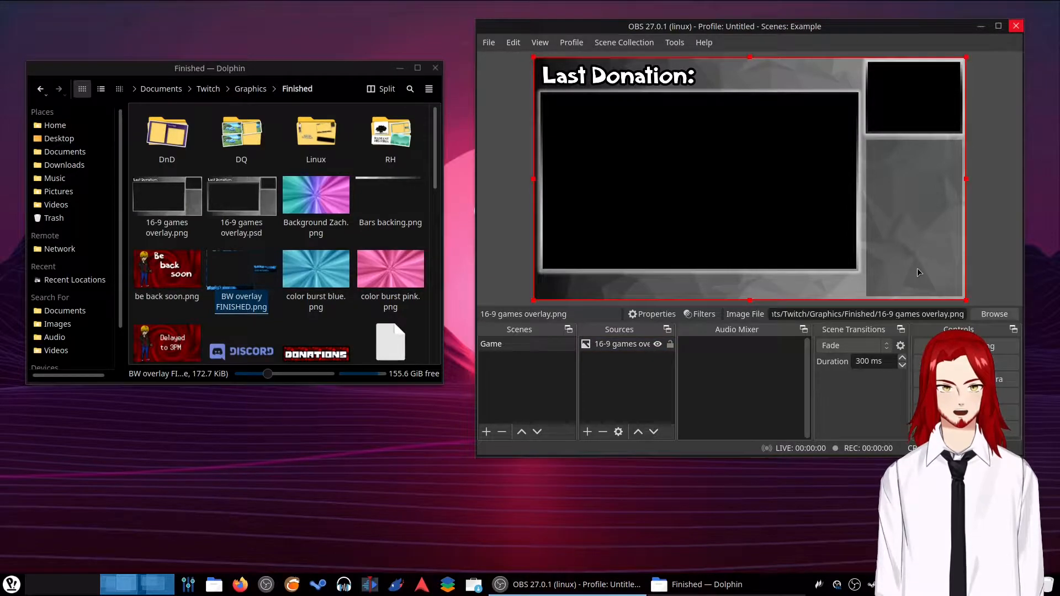
pyautogui.moveTo(965, 301); pyautogui.dragTo(1057, 483)
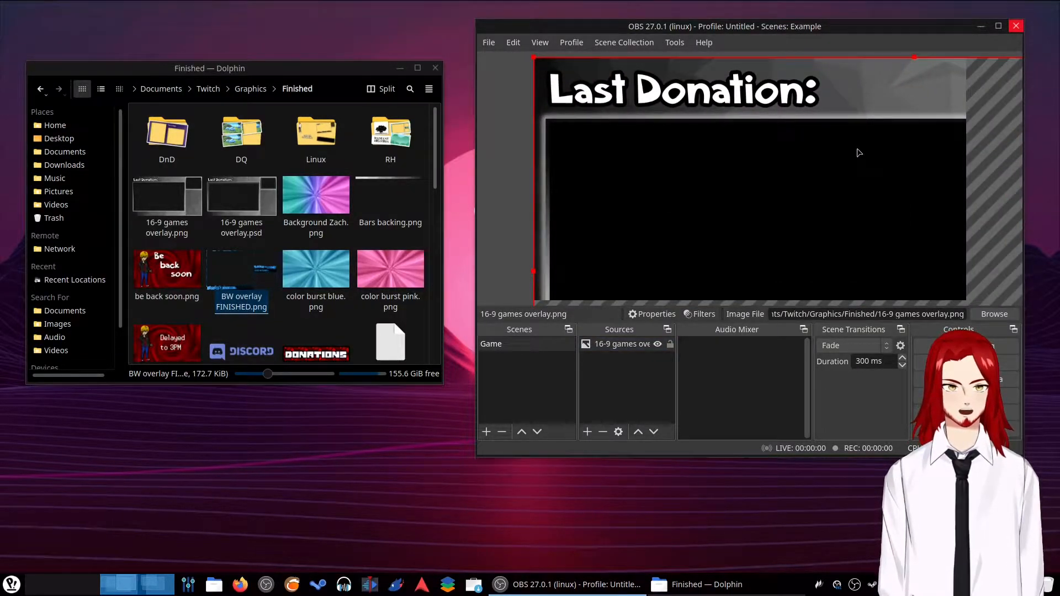
pyautogui.moveTo(856, 204); pyautogui.dragTo(893, 230)
pyautogui.moveTo(930, 265); pyautogui.dragTo(542, 54)
pyautogui.moveTo(560, 62); pyautogui.dragTo(653, 139)
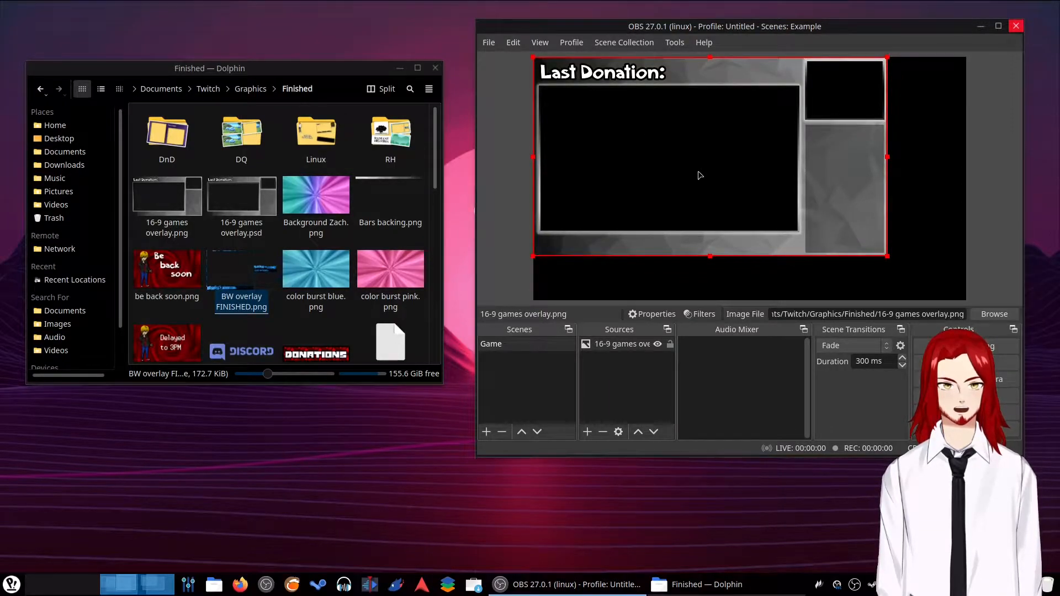
pyautogui.moveTo(888, 255); pyautogui.dragTo(966, 296)
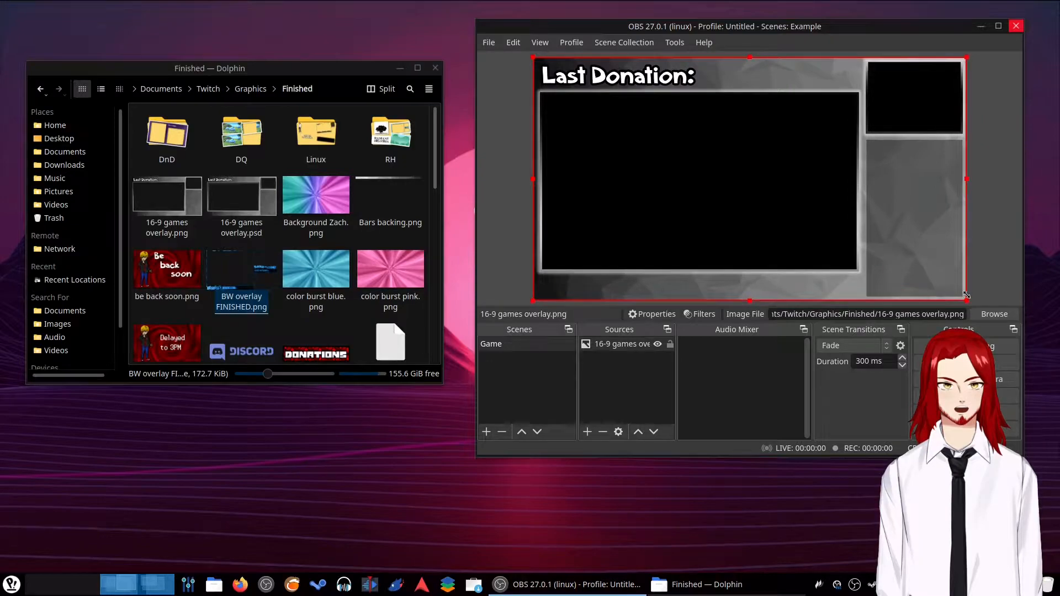
pyautogui.click(999, 284)
pyautogui.click(814, 147)
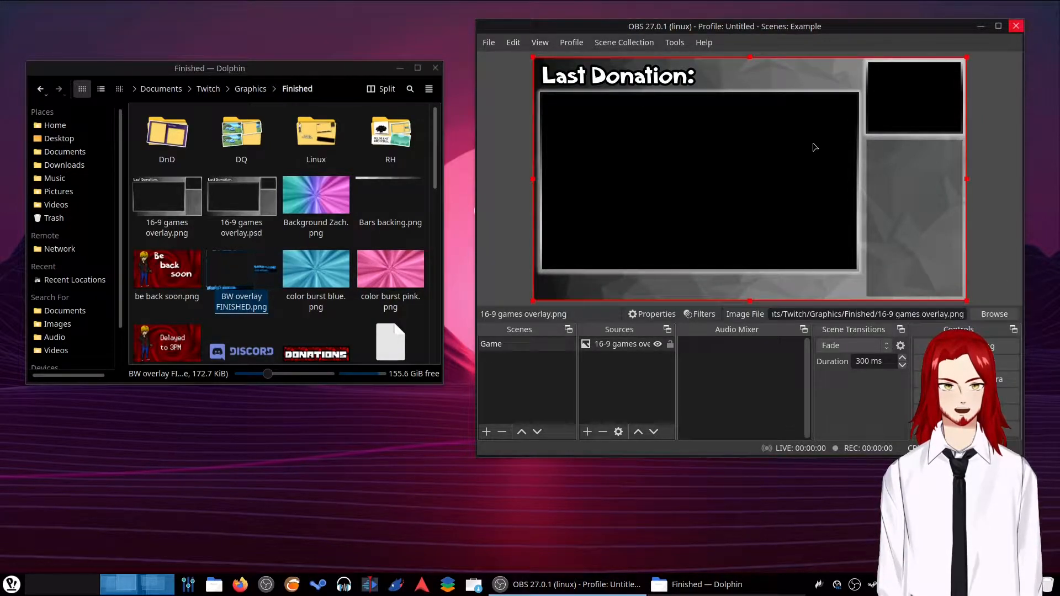
# Step: Remove the overlay source from the Game scene, add 16-9 games overlay.png again from the Finished folder and lock it
pyautogui.rightClick(640, 348)
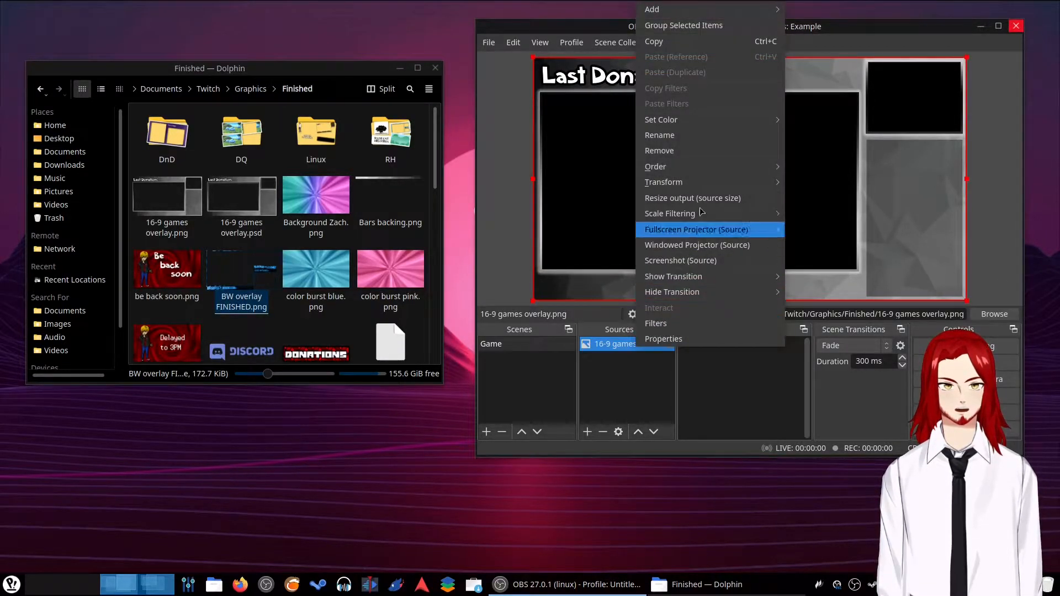
pyautogui.click(659, 150)
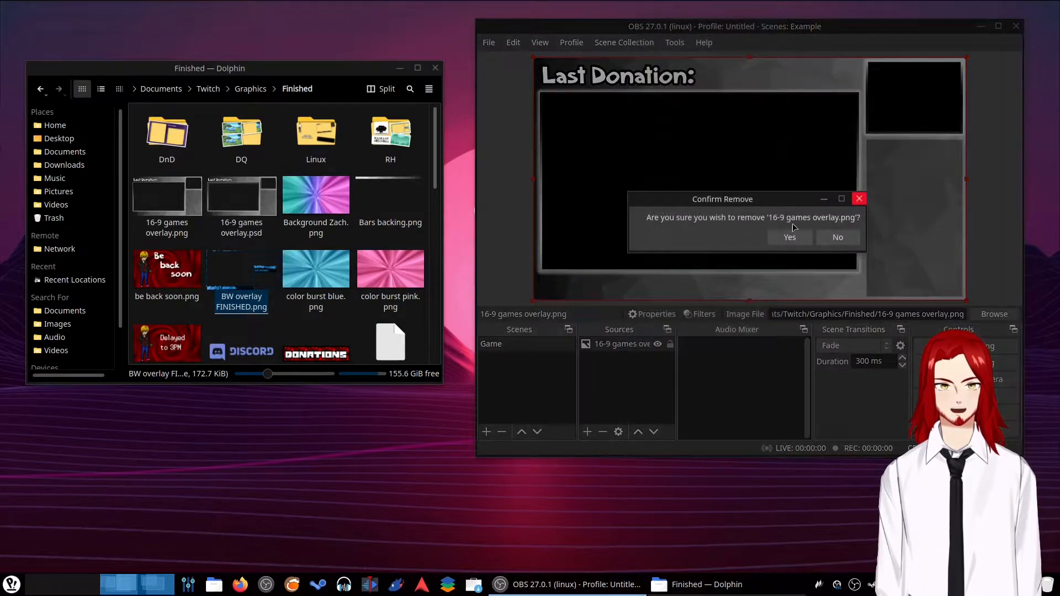
pyautogui.click(796, 243)
pyautogui.moveTo(166, 196); pyautogui.dragTo(701, 153)
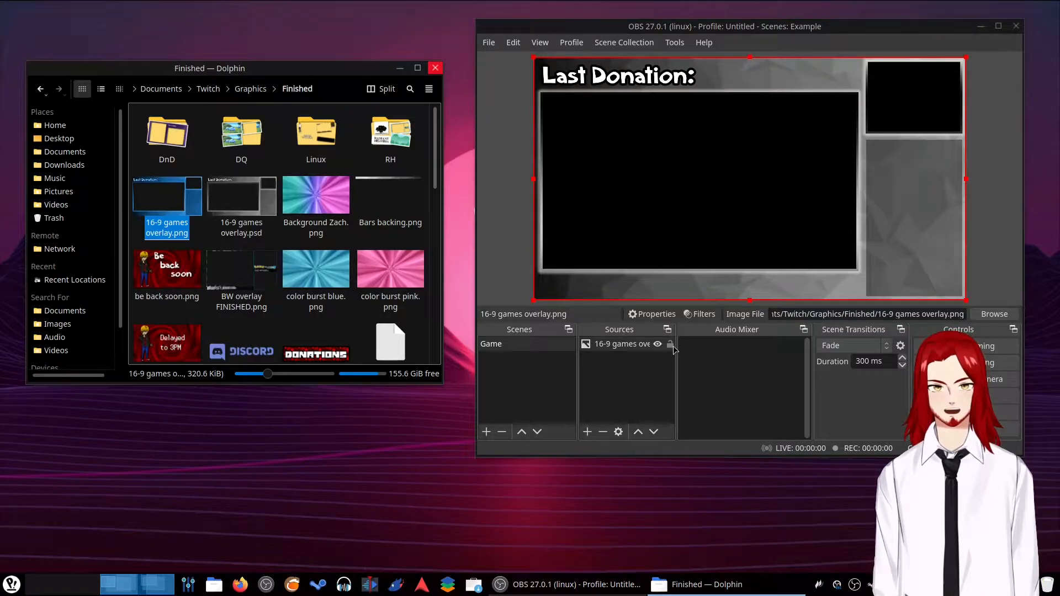
pyautogui.click(670, 345)
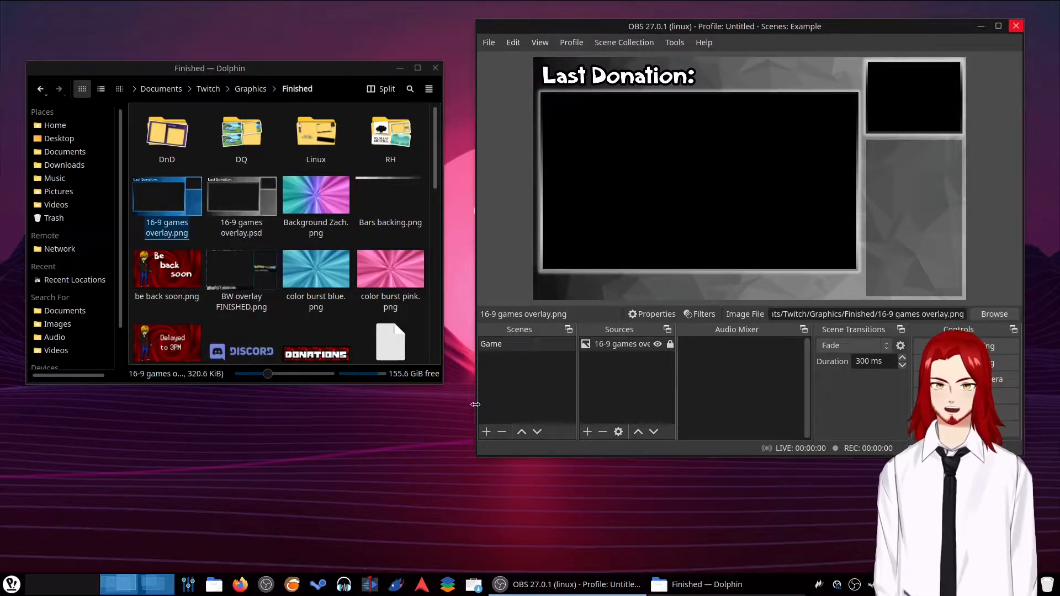
# Step: Create a second scene and rename it as start
pyautogui.click(486, 432)
pyautogui.click(717, 245)
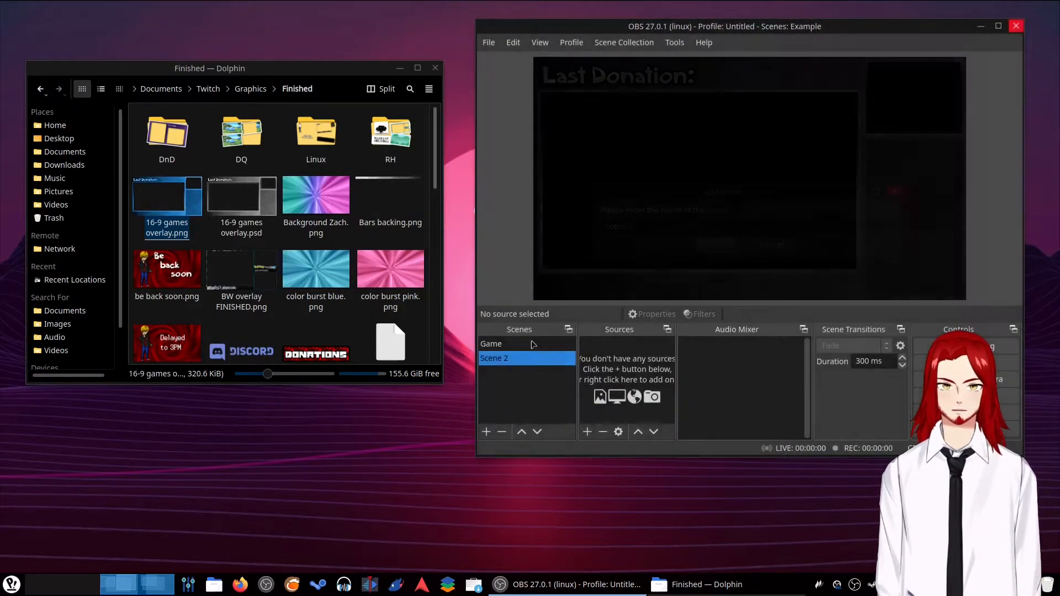
pyautogui.rightClick(501, 363)
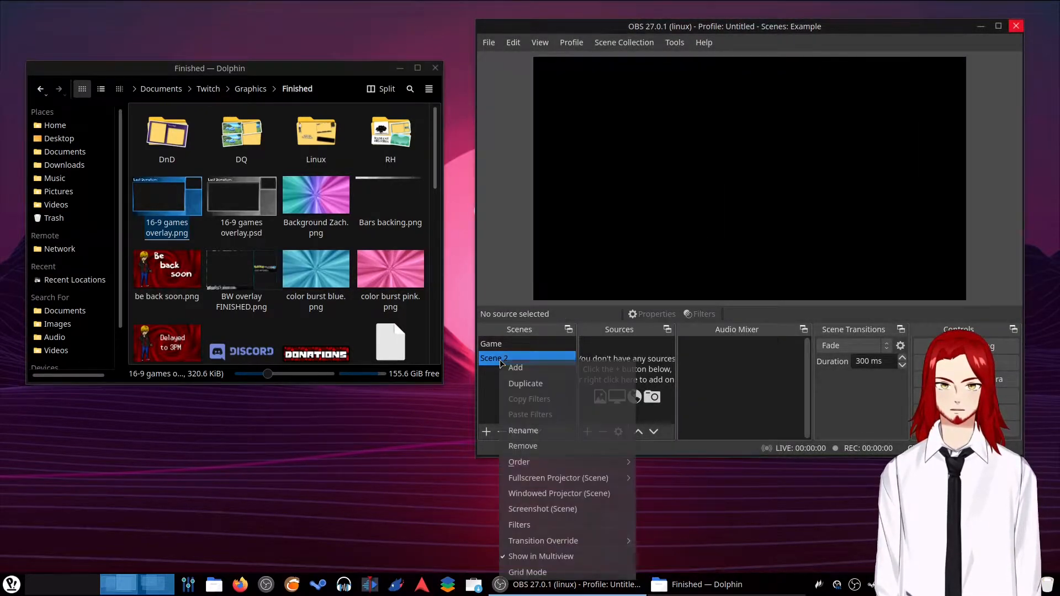
pyautogui.click(526, 431)
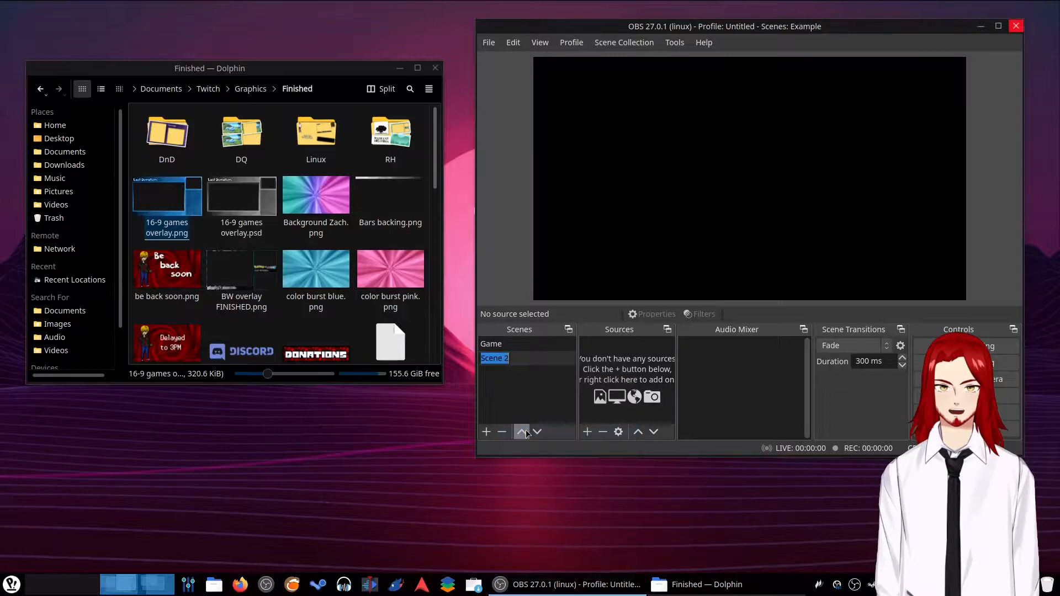
pyautogui.write('start')
pyautogui.press('Return')
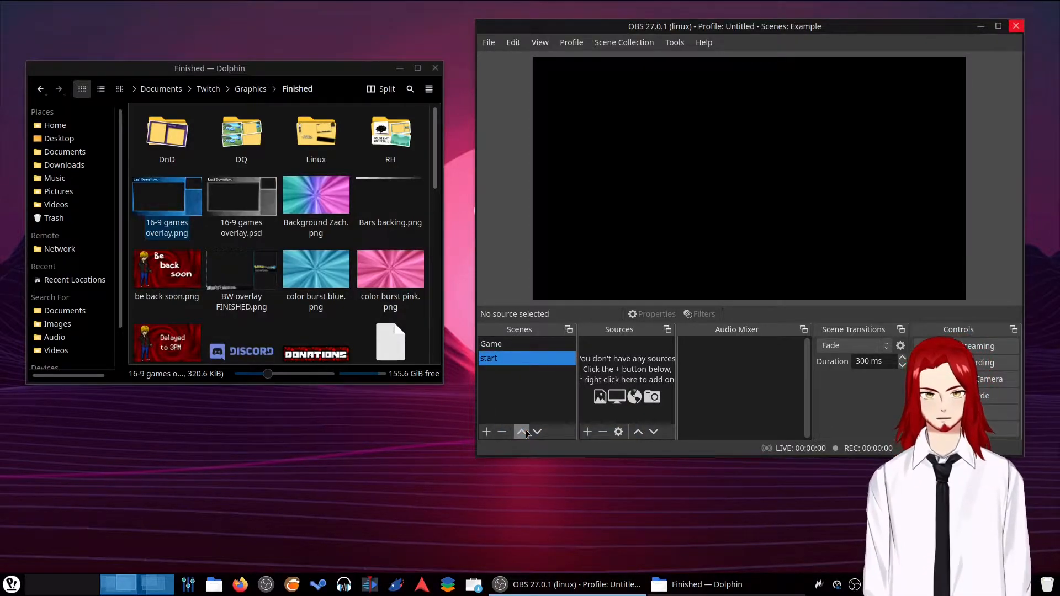
# Step: Switch to the Game scene and back to start, and move the start scene one place up, above Game
pyautogui.click(506, 343)
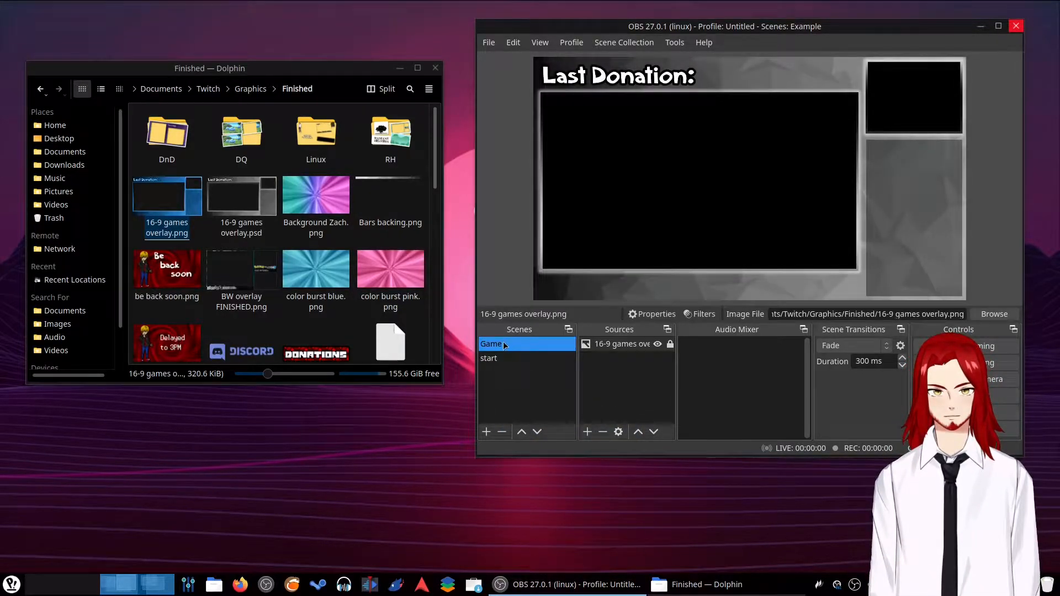
pyautogui.click(496, 359)
pyautogui.rightClick(497, 360)
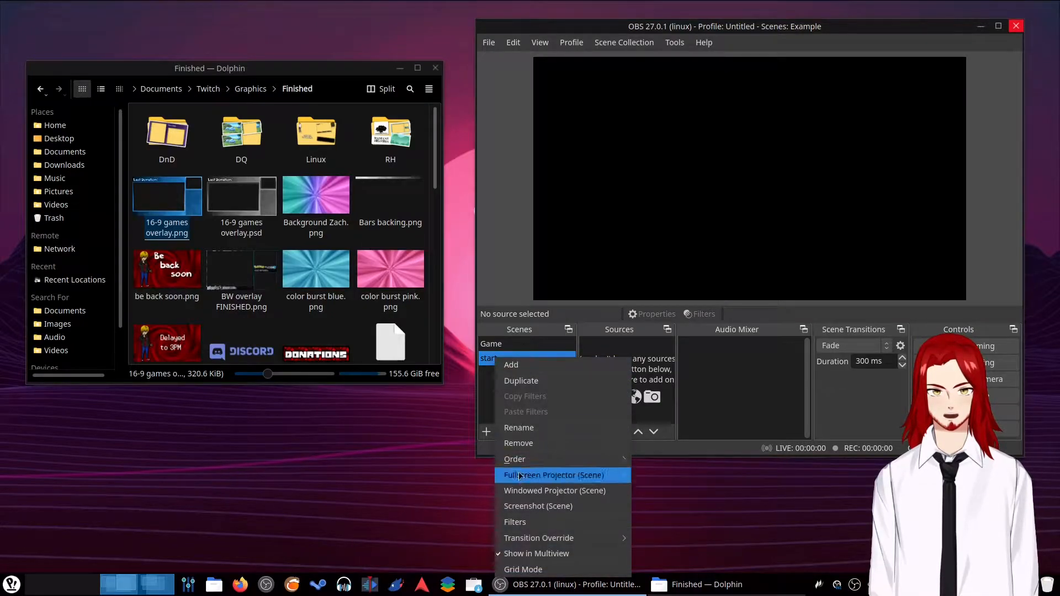
pyautogui.moveTo(552, 459)
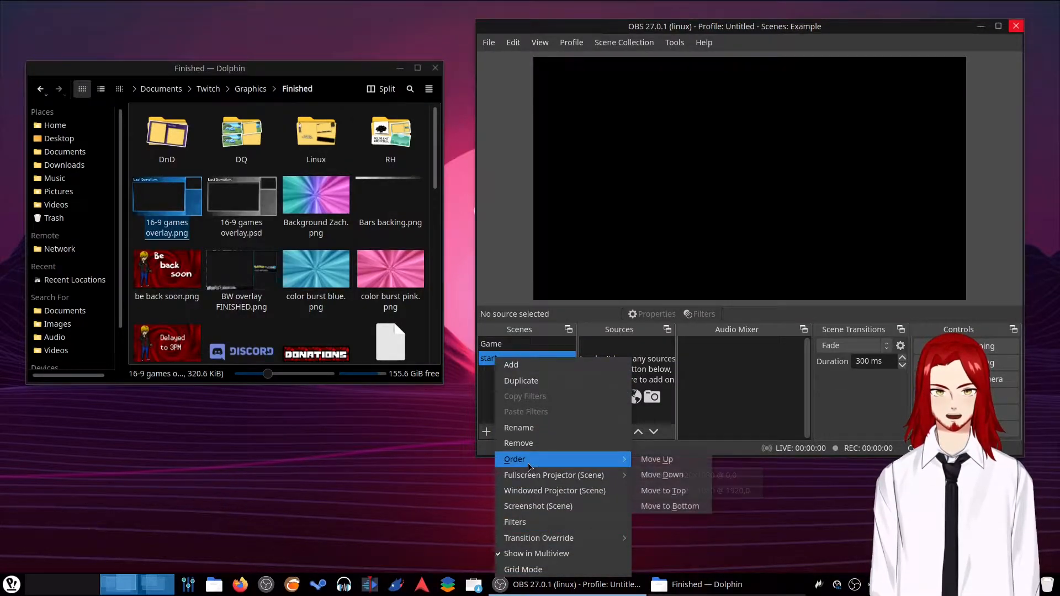
pyautogui.click(657, 458)
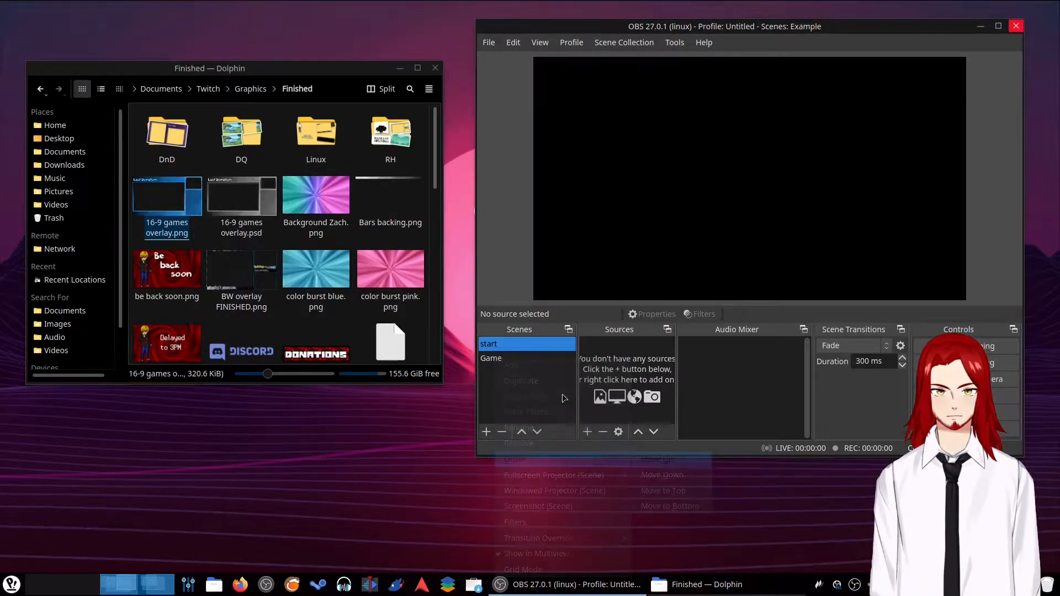
# Step: Switch between the Game and start scenes, and add color burst blue.png from the Finished folder to the start scene
pyautogui.click(499, 359)
pyautogui.click(509, 343)
pyautogui.click(509, 358)
pyautogui.click(511, 344)
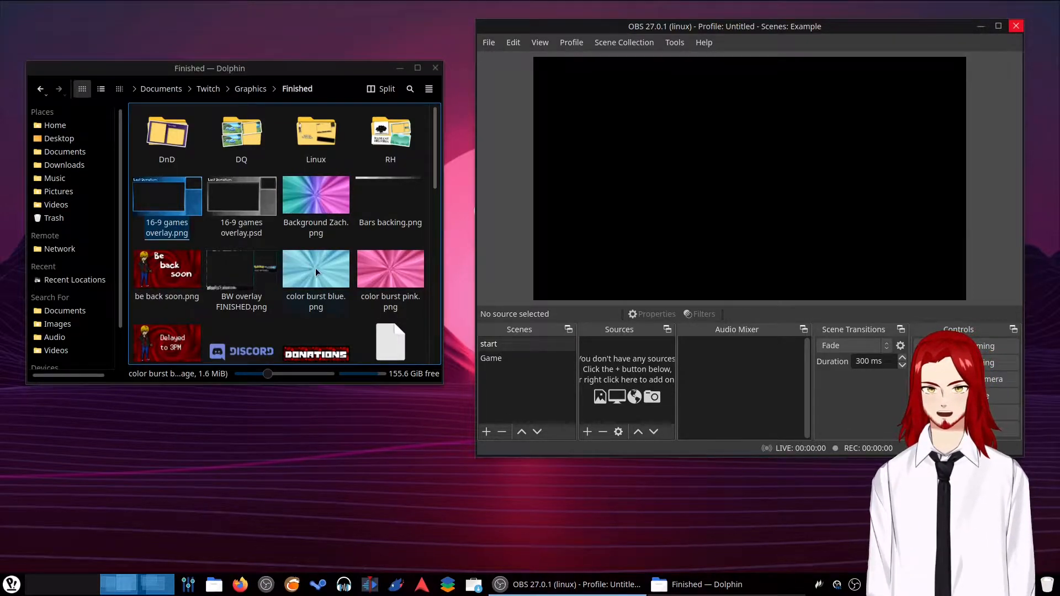
pyautogui.moveTo(316, 267); pyautogui.dragTo(715, 224)
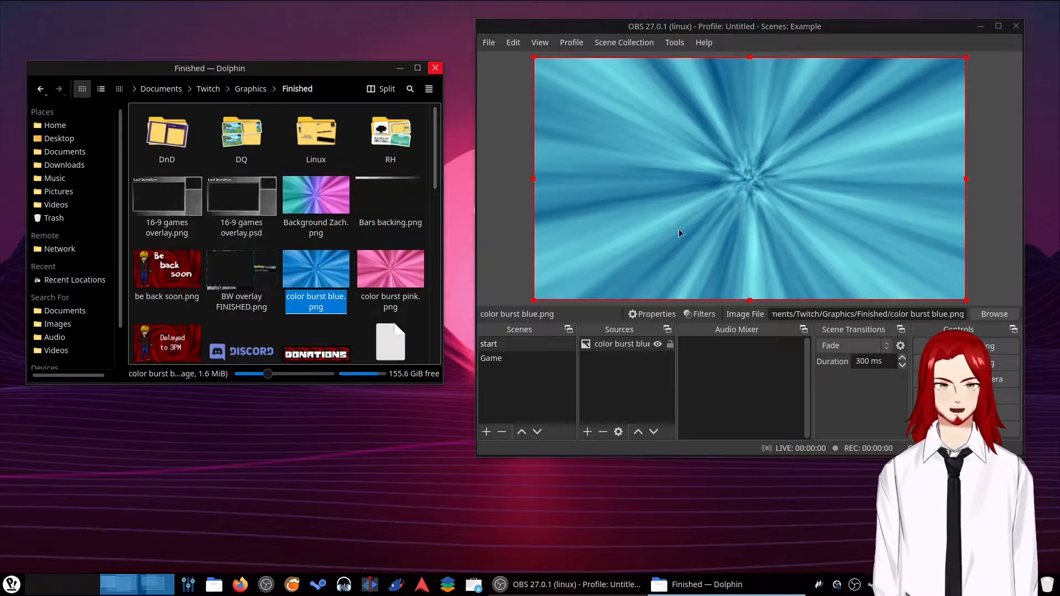
pyautogui.click(640, 347)
pyautogui.click(634, 368)
# Step: Add a Text (FreeType 2) source to the start scene with the text STARTING SOON
pyautogui.rightClick(609, 391)
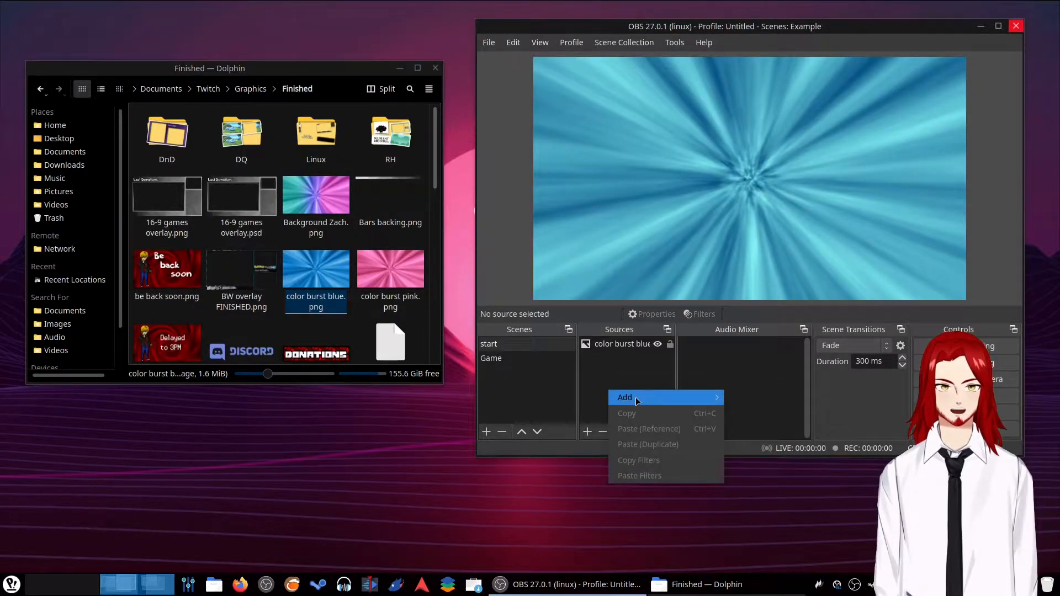
pyautogui.moveTo(662, 398)
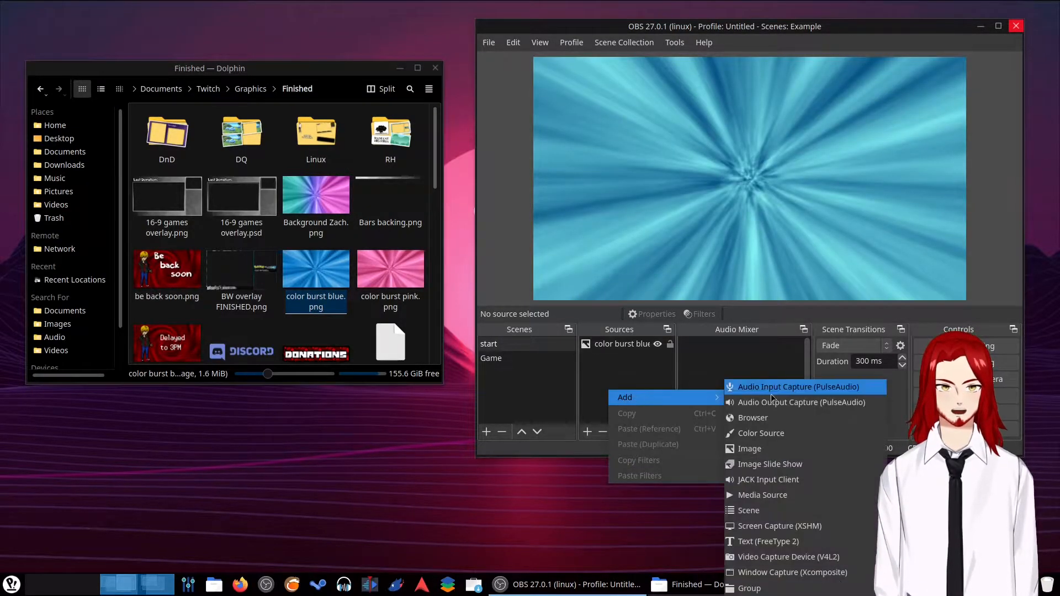
pyautogui.click(750, 545)
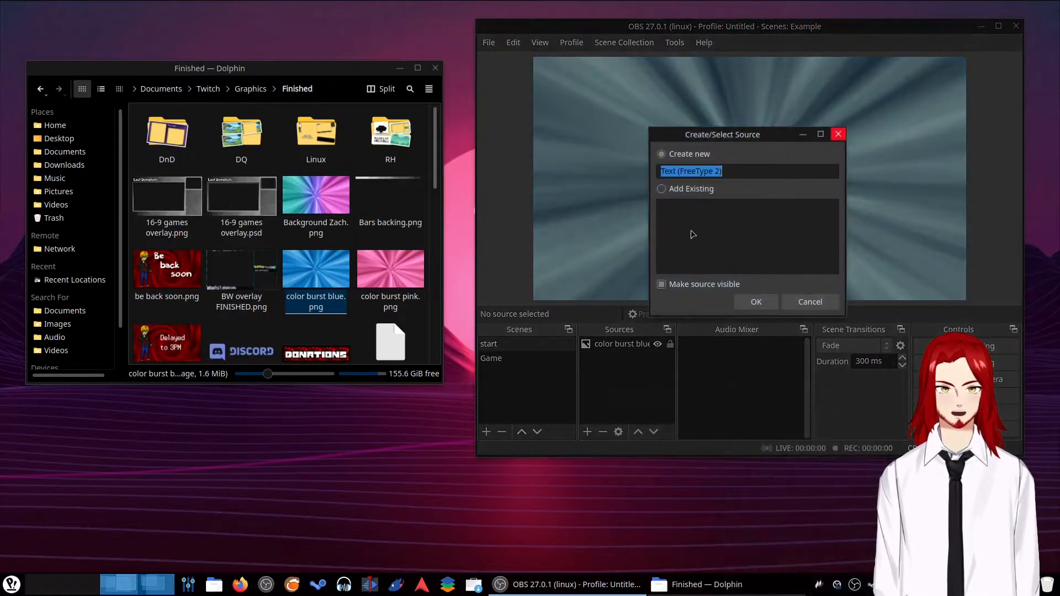
pyautogui.click(756, 302)
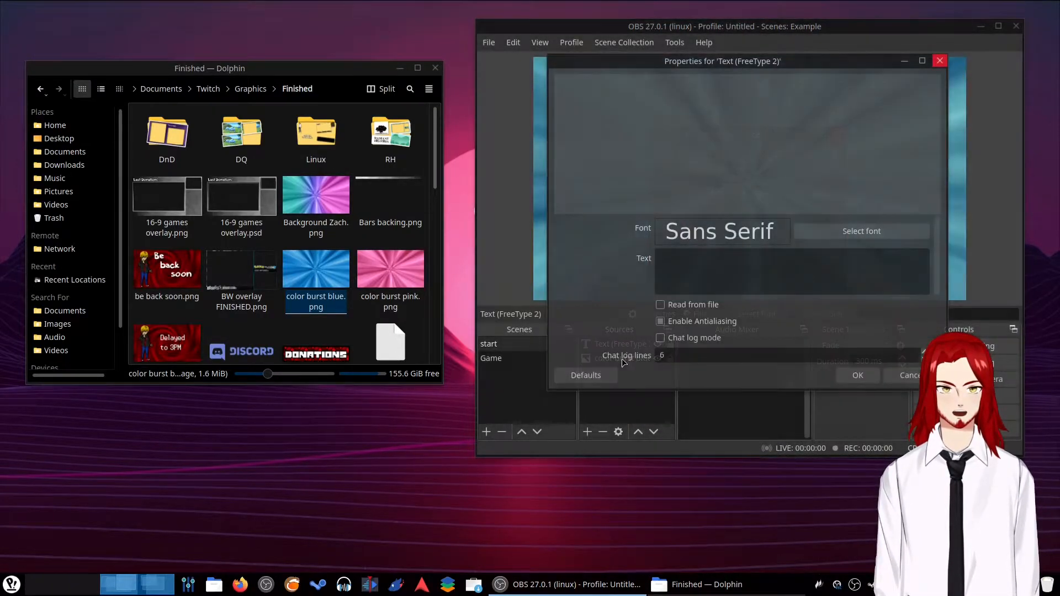
pyautogui.click(716, 256)
pyautogui.write('STARTI')
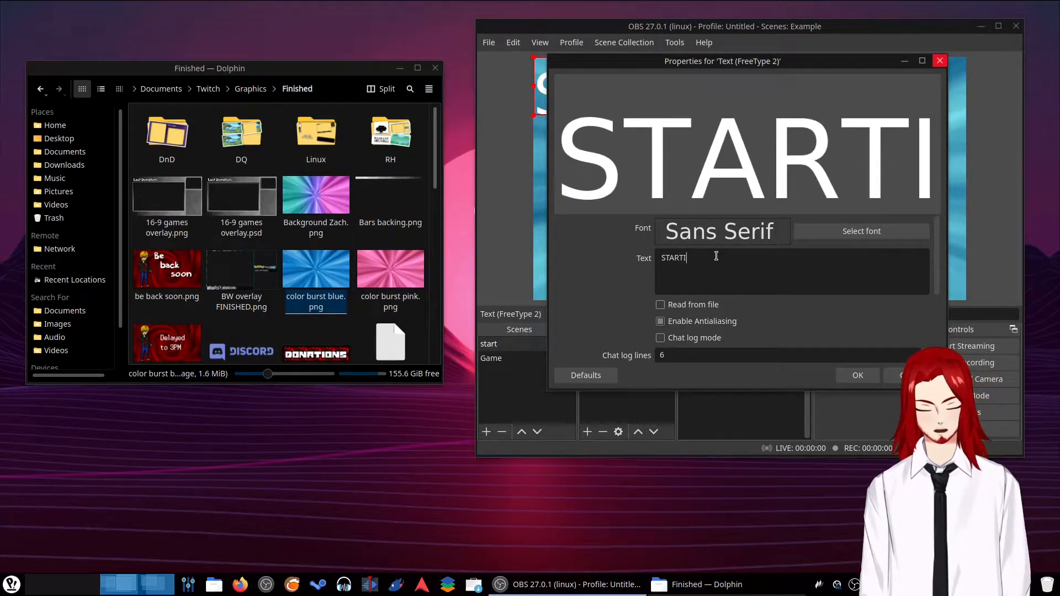
pyautogui.write('NG SOON')
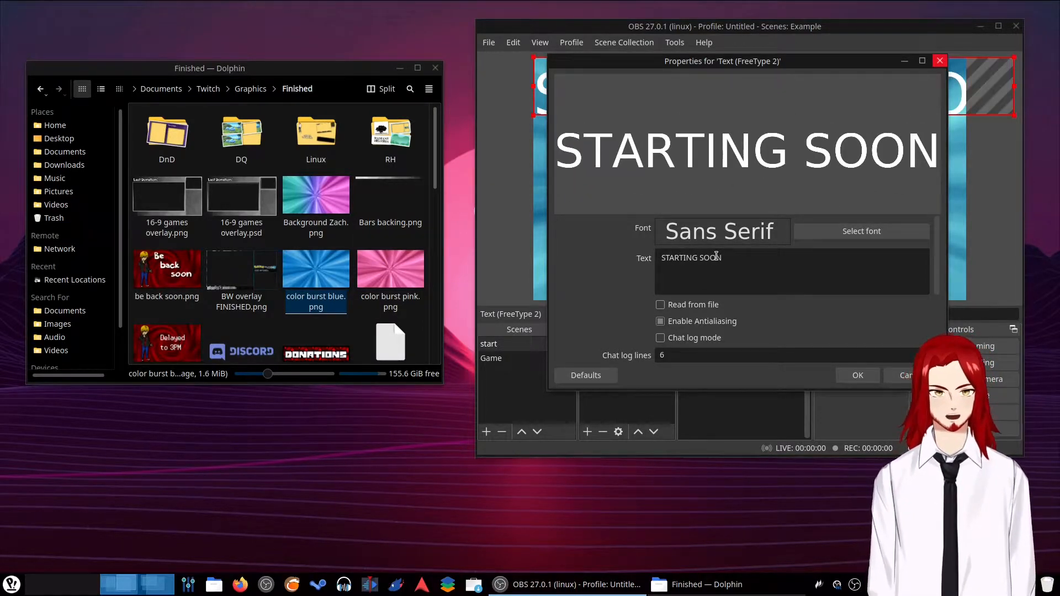
# Step: Set the text source's font to Winks Regular and accept its properties
pyautogui.click(861, 230)
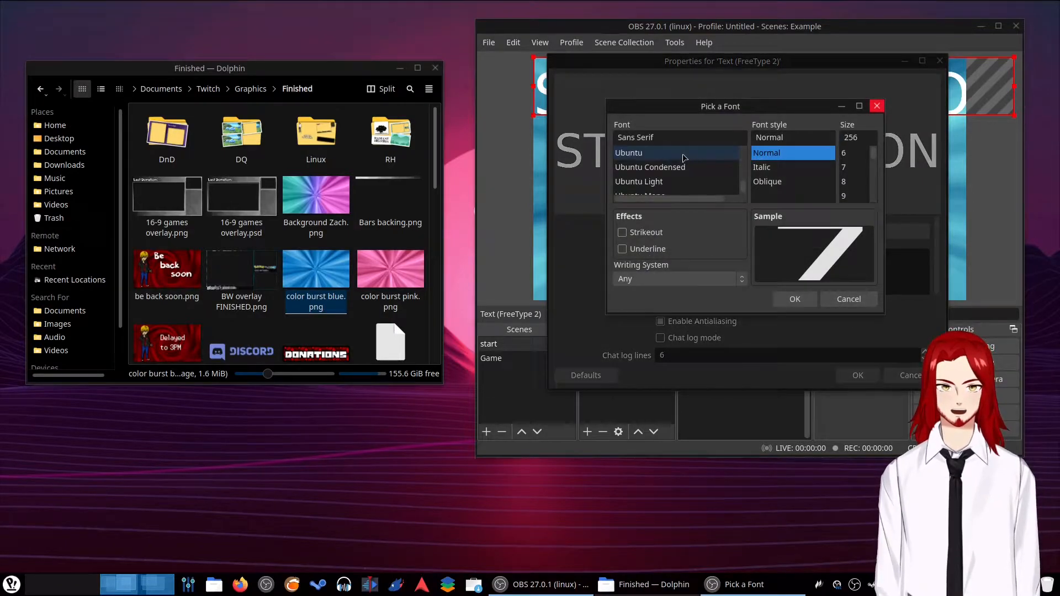
pyautogui.click(677, 167)
pyautogui.scroll(-3, 676, 168)
pyautogui.click(676, 168)
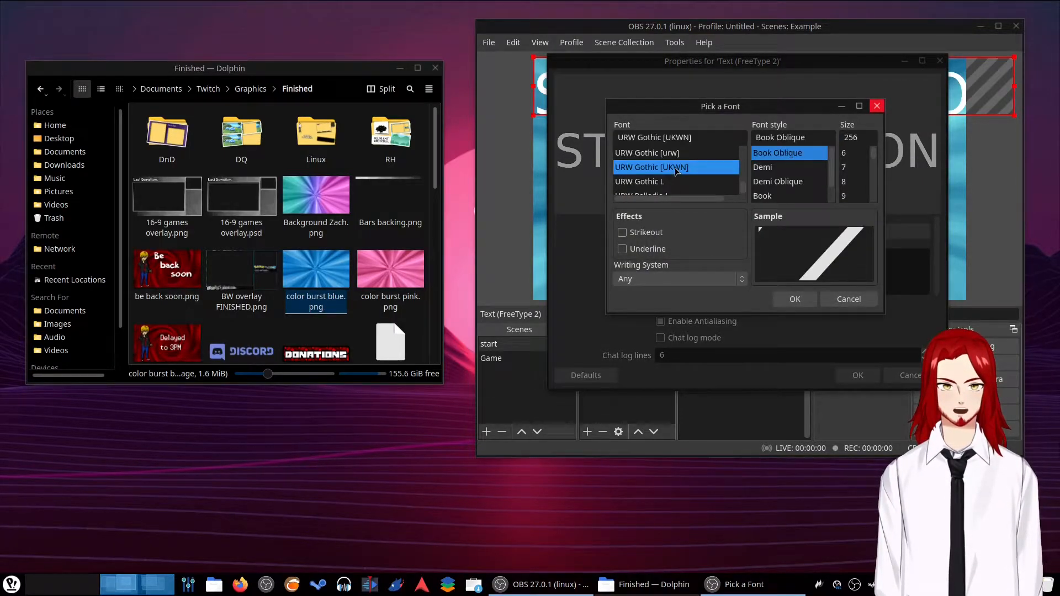
pyautogui.scroll(-2, 675, 168)
pyautogui.click(675, 169)
pyautogui.scroll(-1, 856, 174)
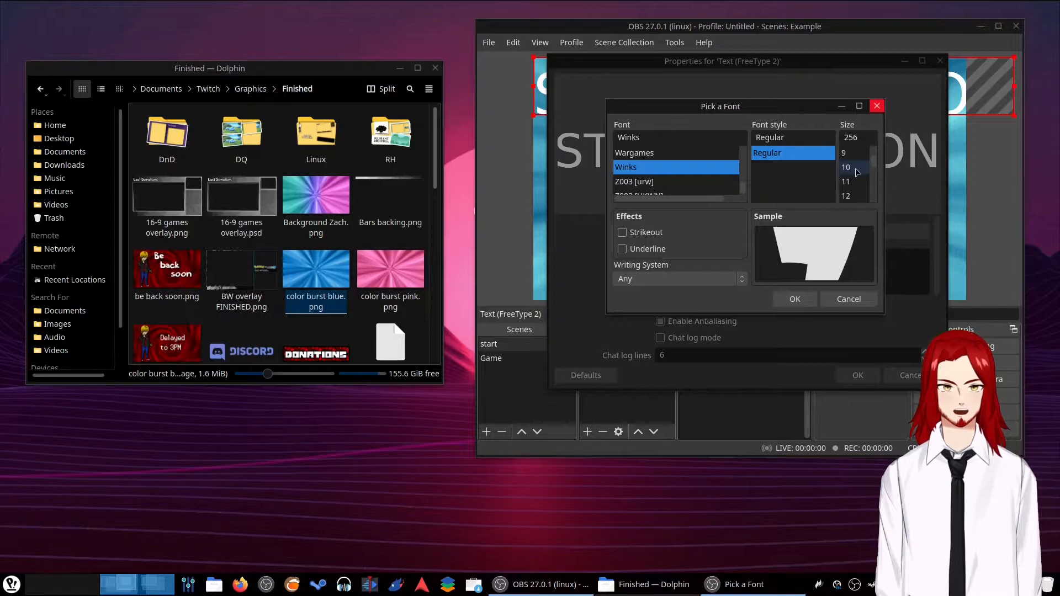
pyautogui.click(807, 298)
pyautogui.click(858, 376)
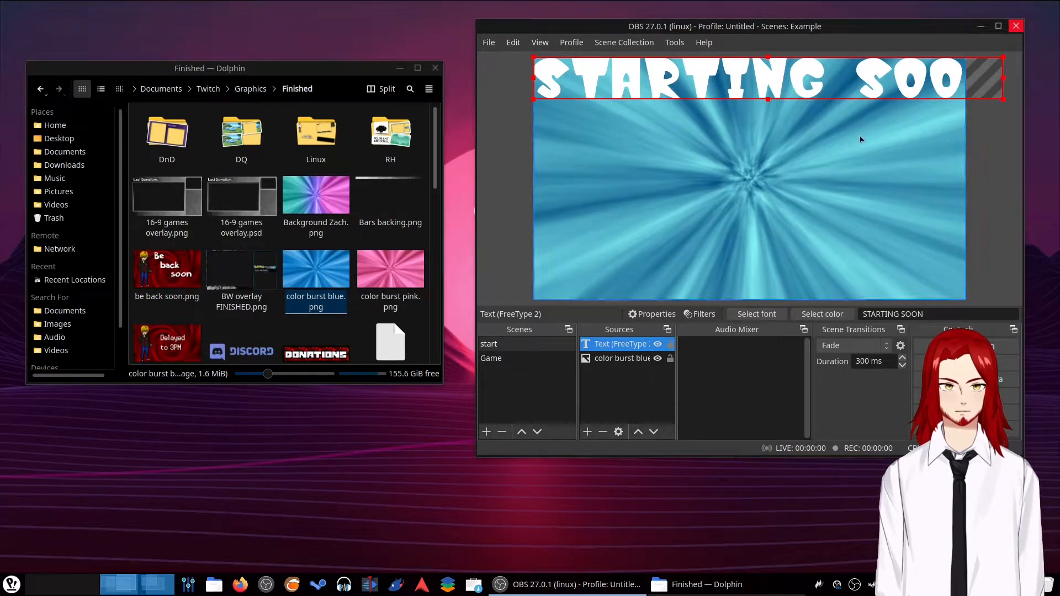
# Step: Shrink the STARTING SOON text to fit within the canvas width and move it to the middle of the canvas
pyautogui.moveTo(962, 91); pyautogui.dragTo(881, 121)
pyautogui.moveTo(766, 119); pyautogui.dragTo(827, 93)
pyautogui.click(741, 110)
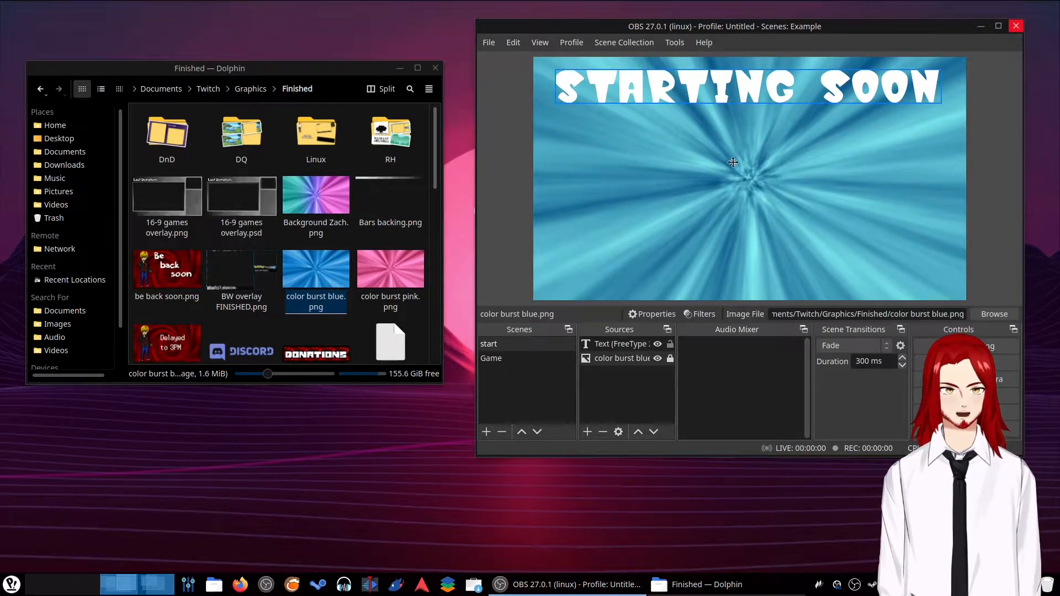
pyautogui.moveTo(757, 88); pyautogui.dragTo(759, 175)
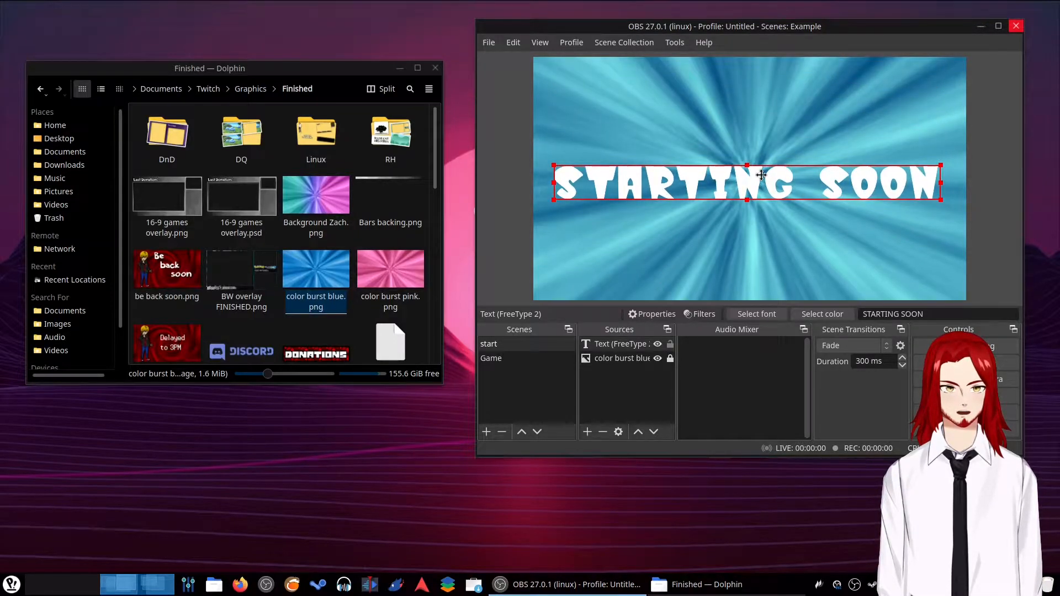
pyautogui.click(712, 287)
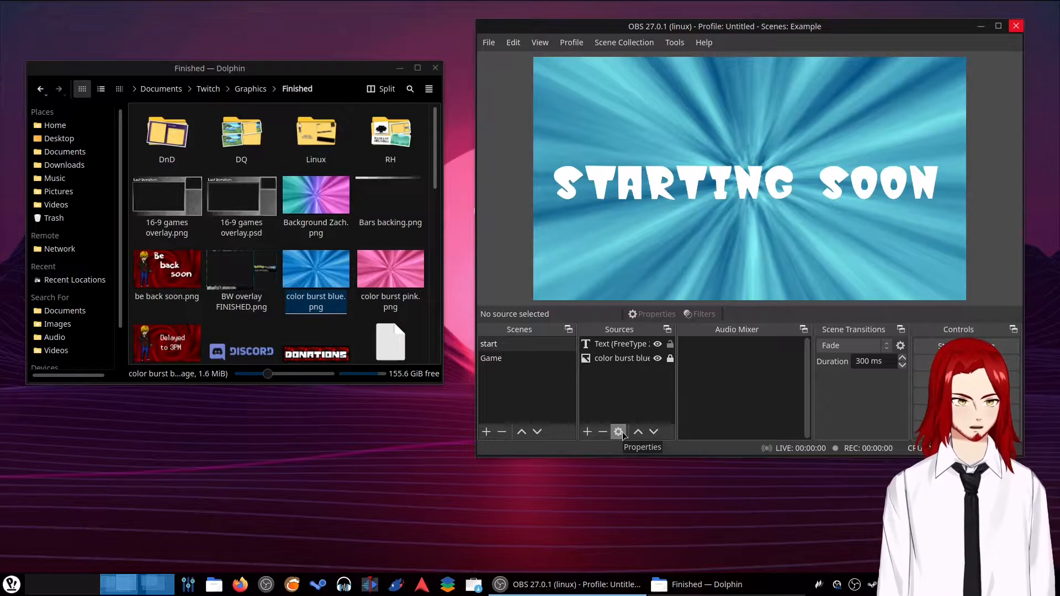
# Step: Nudge the STARTING SOON text slightly to fine-tune its centring and lock the text source
pyautogui.click(618, 344)
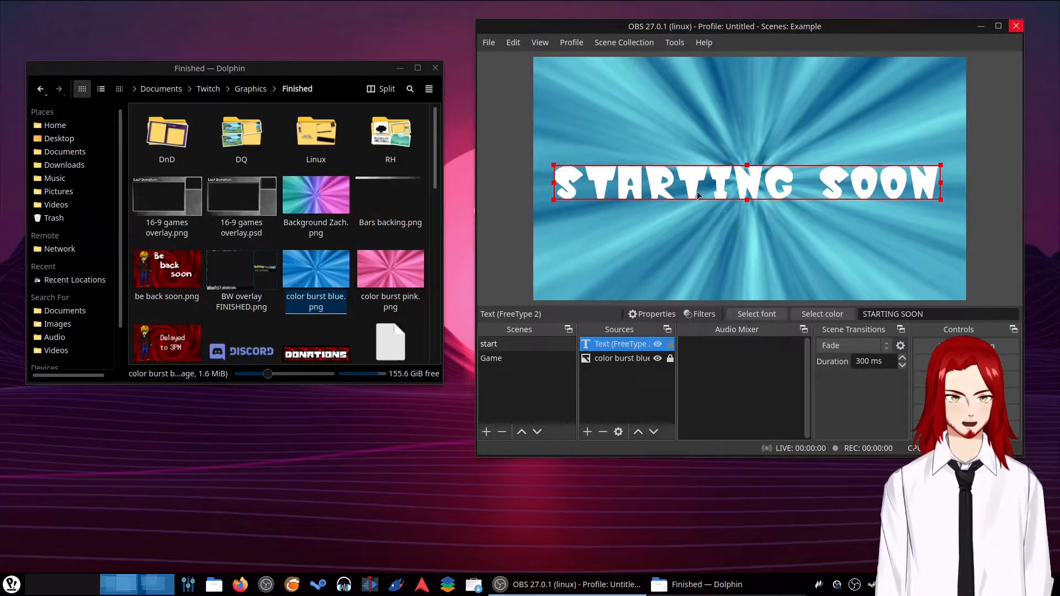
pyautogui.click(670, 344)
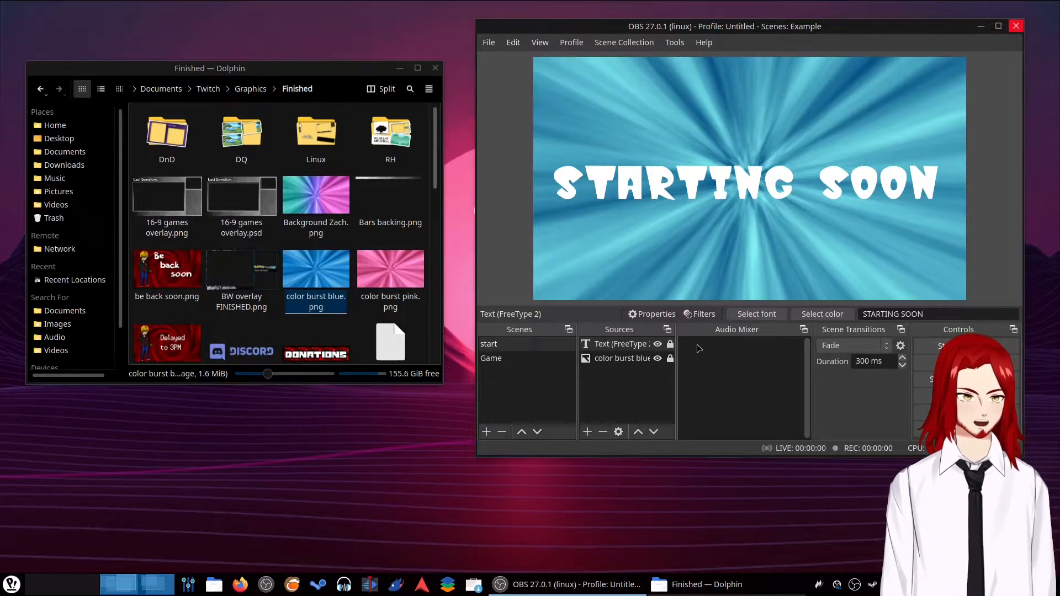
pyautogui.click(670, 344)
pyautogui.moveTo(734, 186); pyautogui.dragTo(737, 184)
pyautogui.click(670, 344)
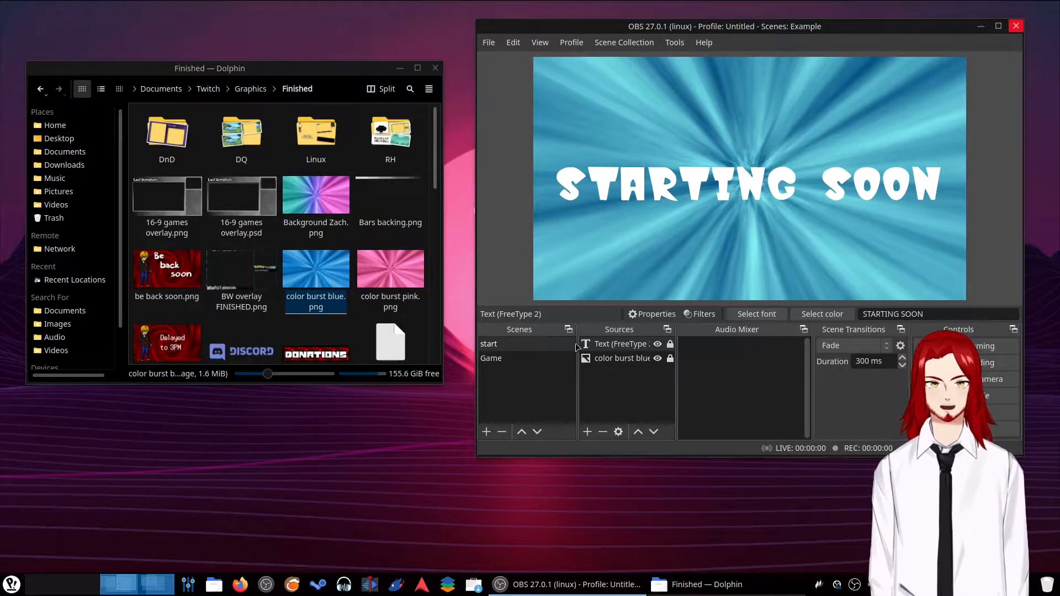
pyautogui.click(490, 358)
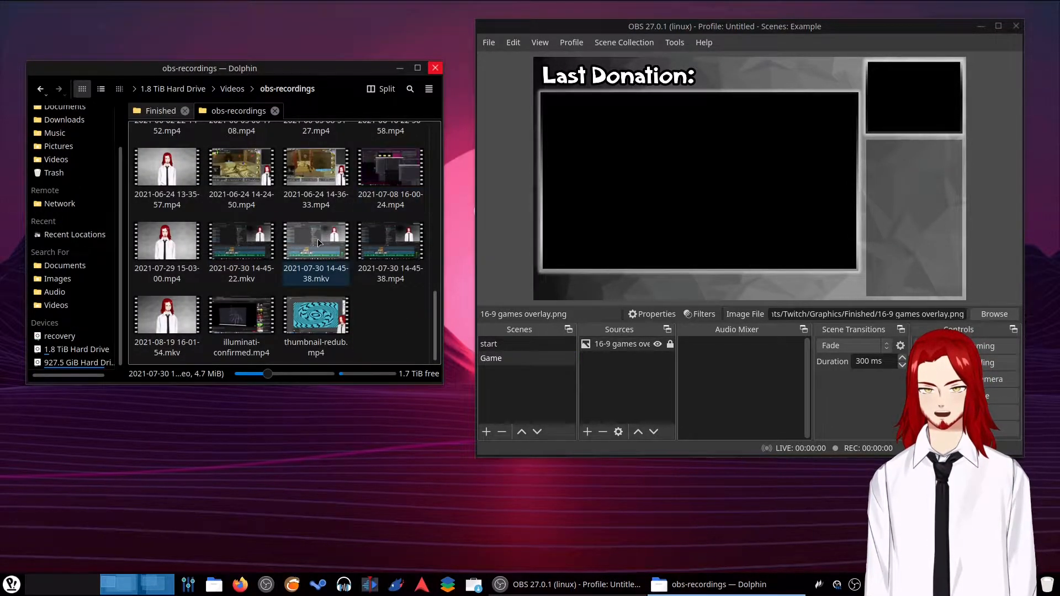
pyautogui.scroll(5, 318, 243)
pyautogui.click(315, 143)
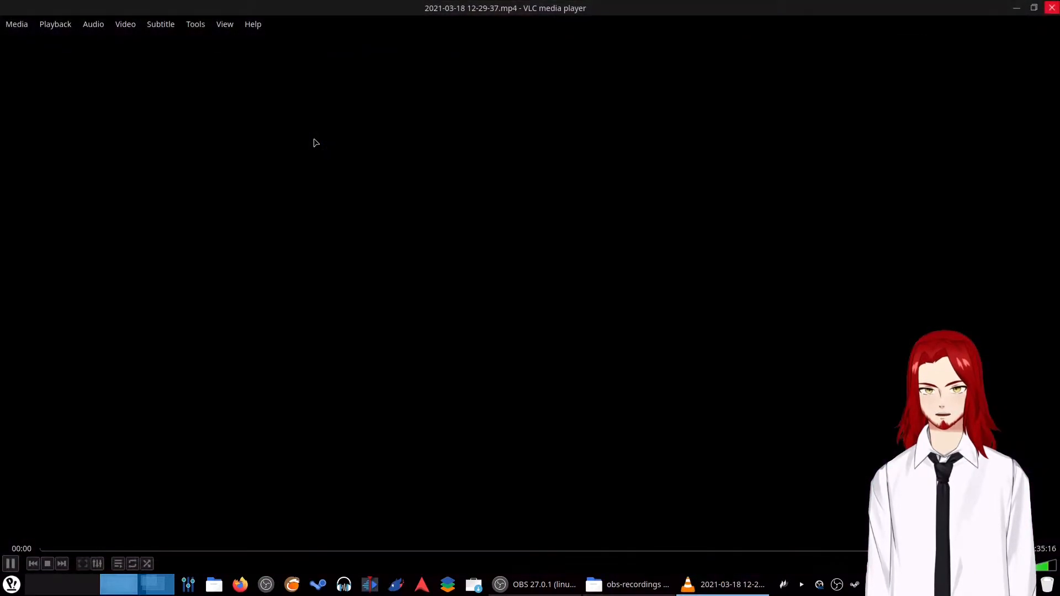
pyautogui.moveTo(497, 464); pyautogui.dragTo(499, 519)
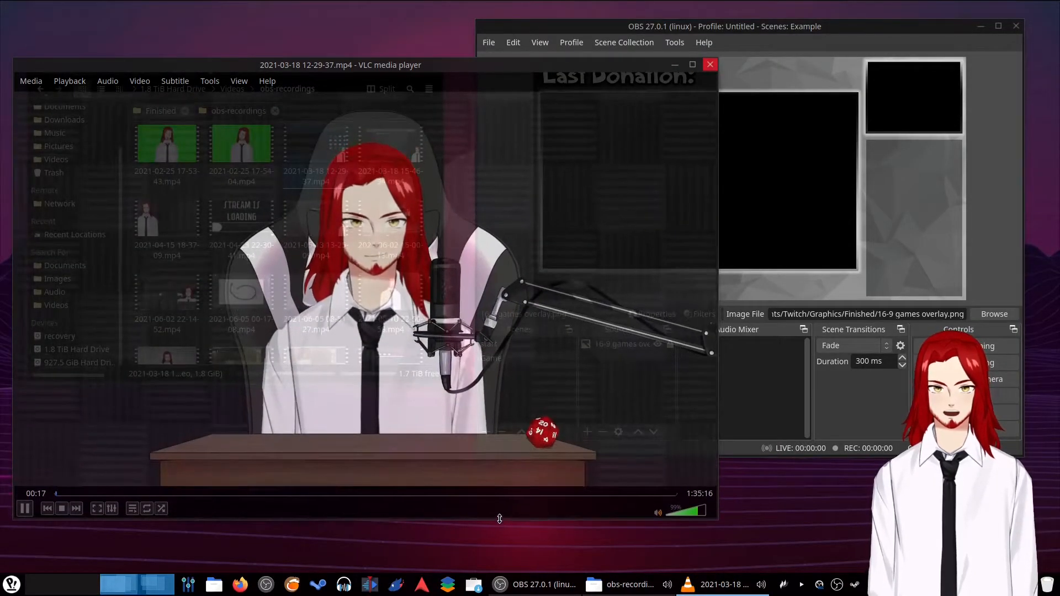
pyautogui.moveTo(432, 62); pyautogui.dragTo(1059, 113)
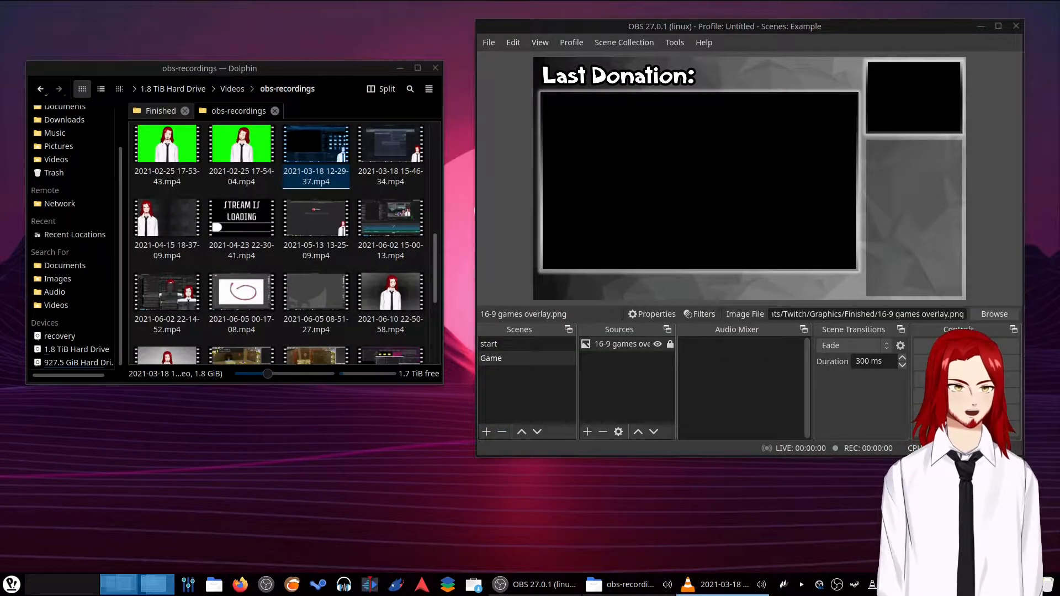
# Step: Add a Window Capture (Xcomposite) source named gameplay to the Game scene
pyautogui.click(612, 373)
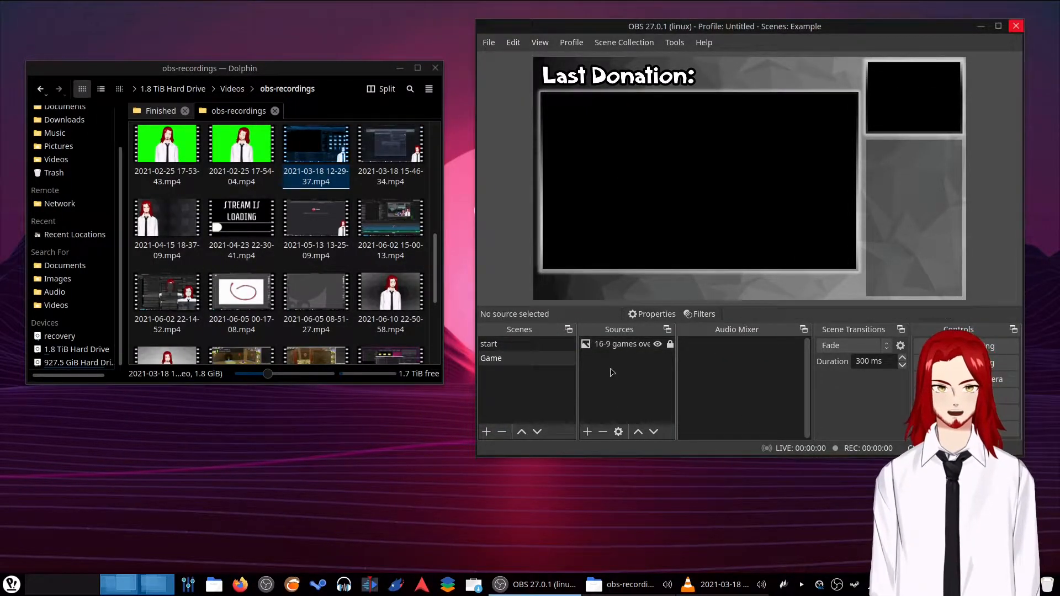
pyautogui.click(587, 431)
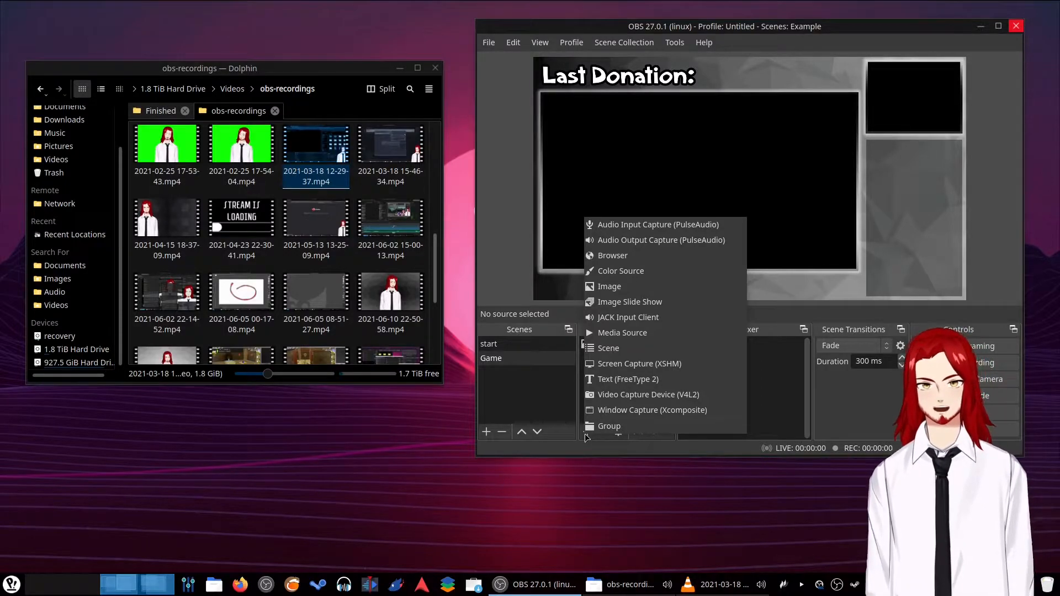
pyautogui.click(656, 410)
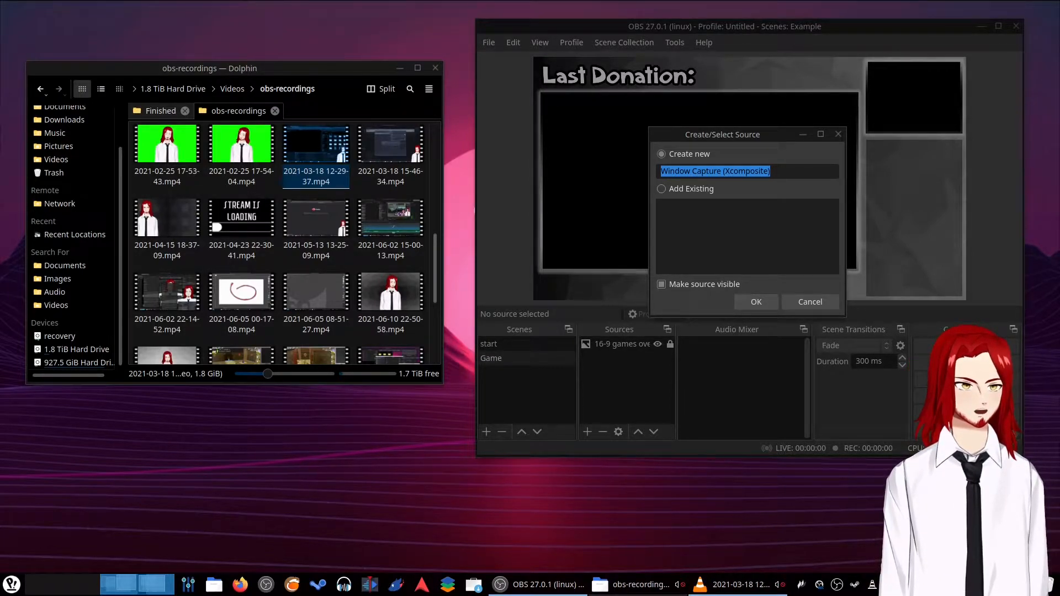
pyautogui.tripleClick(718, 174)
pyautogui.write('game')
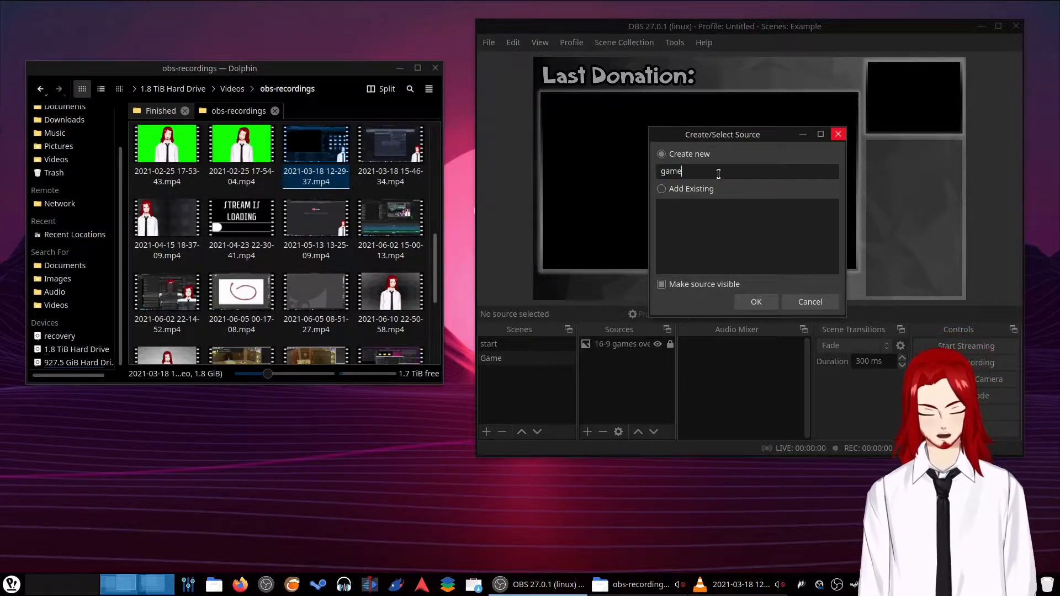
pyautogui.write('play')
pyautogui.press('Return')
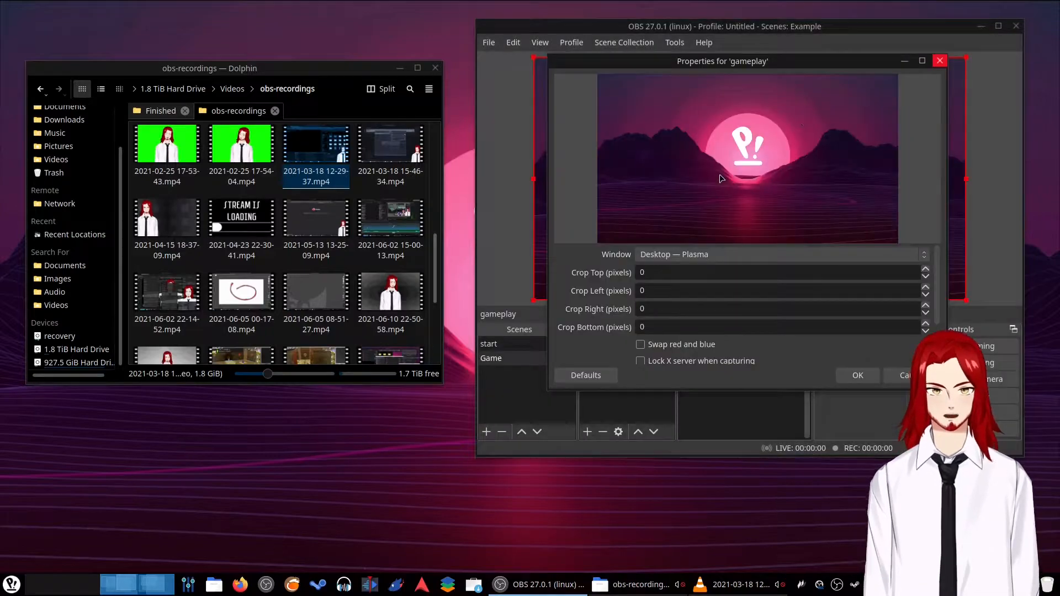
pyautogui.click(696, 258)
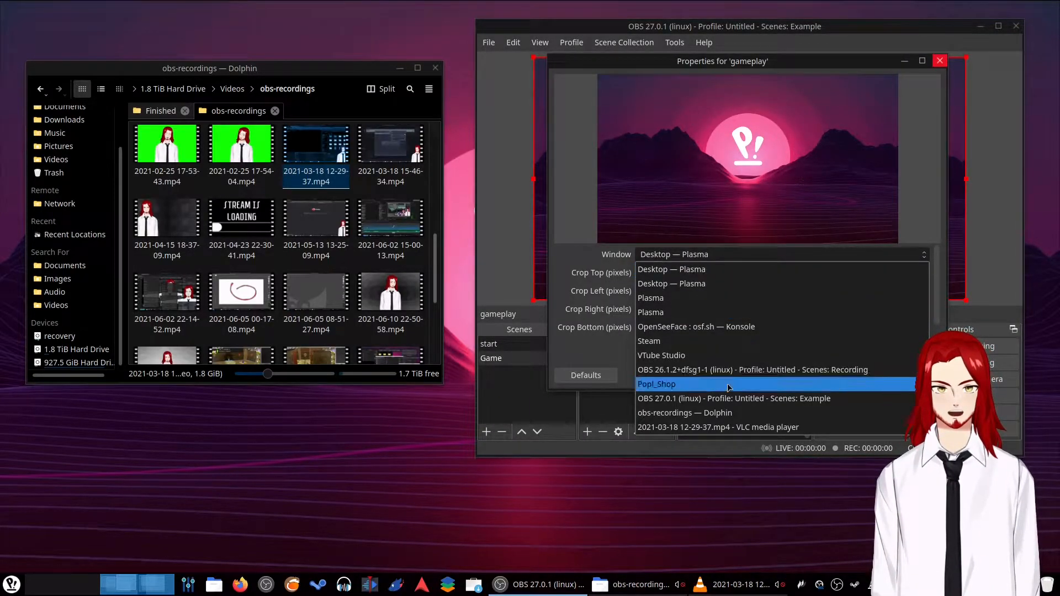
pyautogui.click(732, 427)
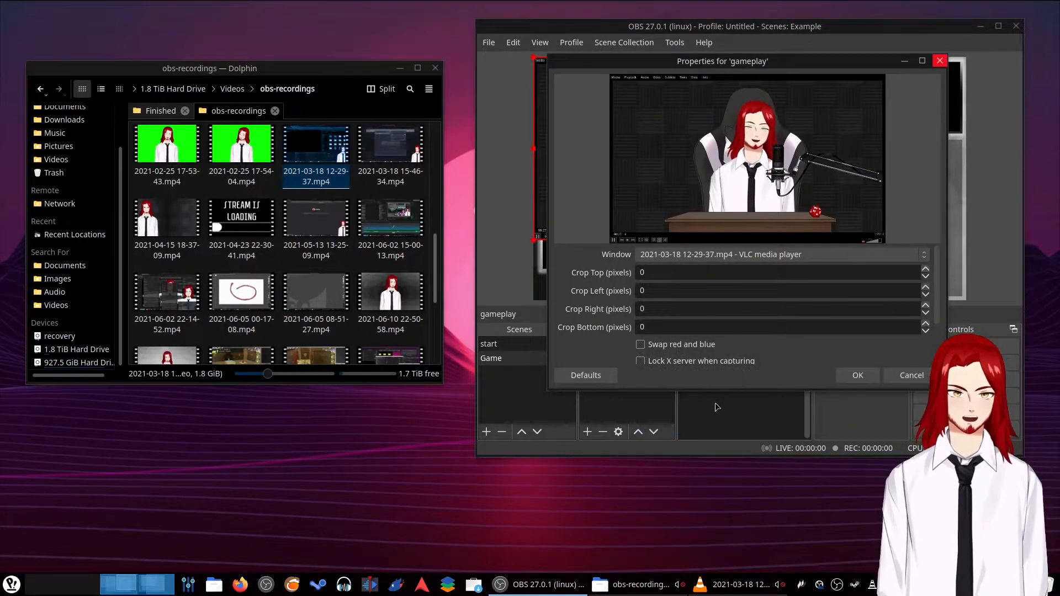
pyautogui.click(856, 376)
# Step: Move the gameplay source one place down, below the 16-9 games overlay image
pyautogui.rightClick(621, 345)
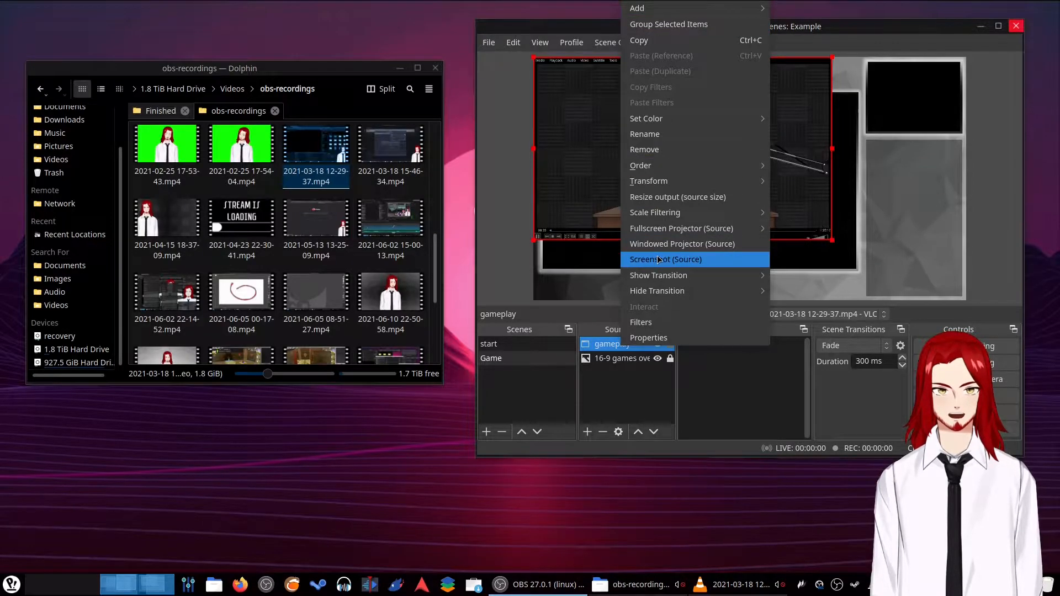
pyautogui.moveTo(682, 213)
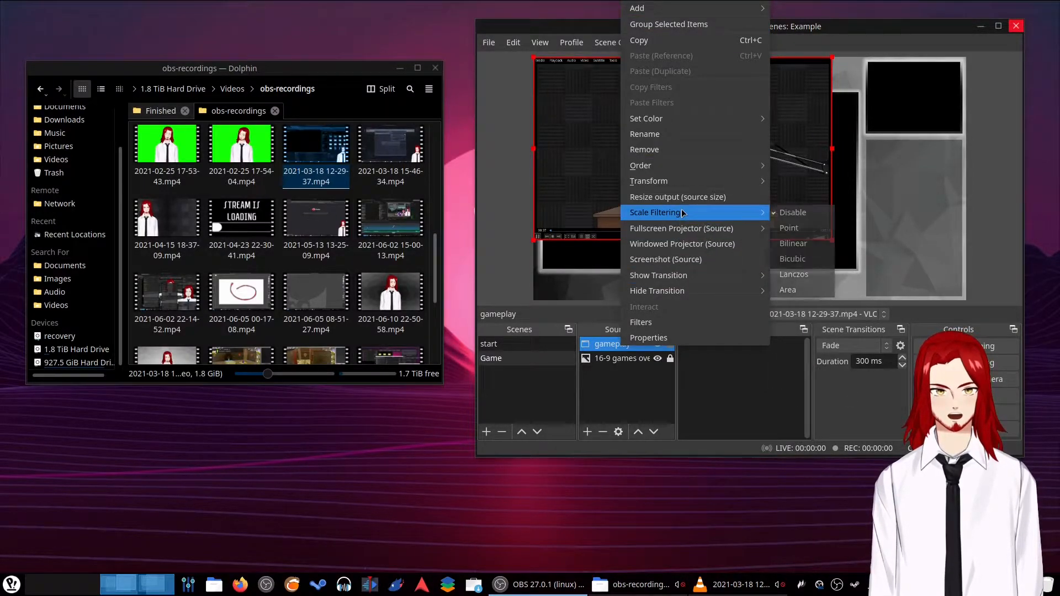
pyautogui.click(838, 180)
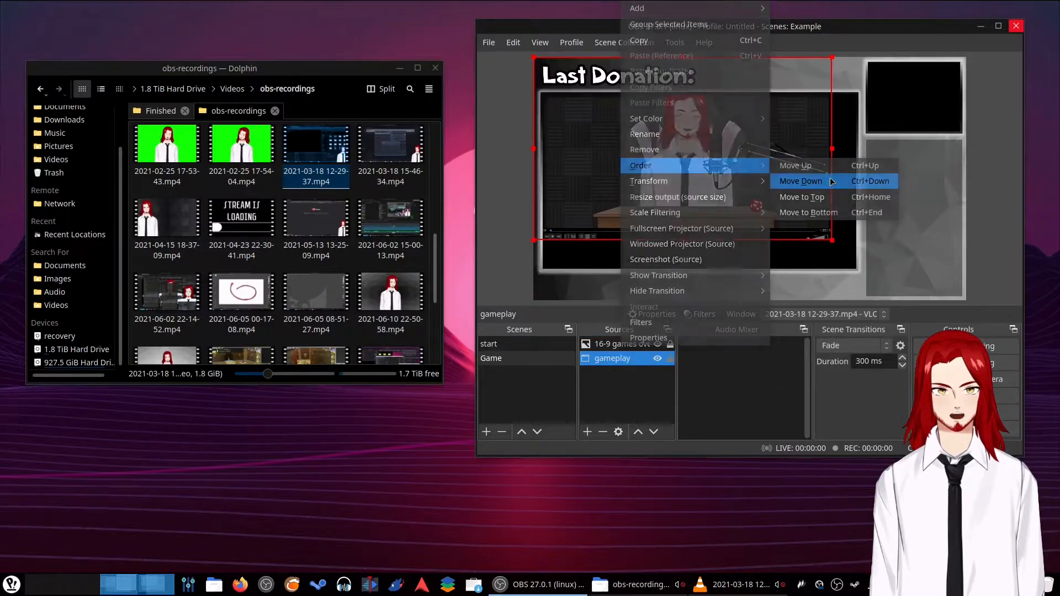
# Step: Move the gameplay capture into the overlay's large frame and enlarge it to fill the frame
pyautogui.click(779, 158)
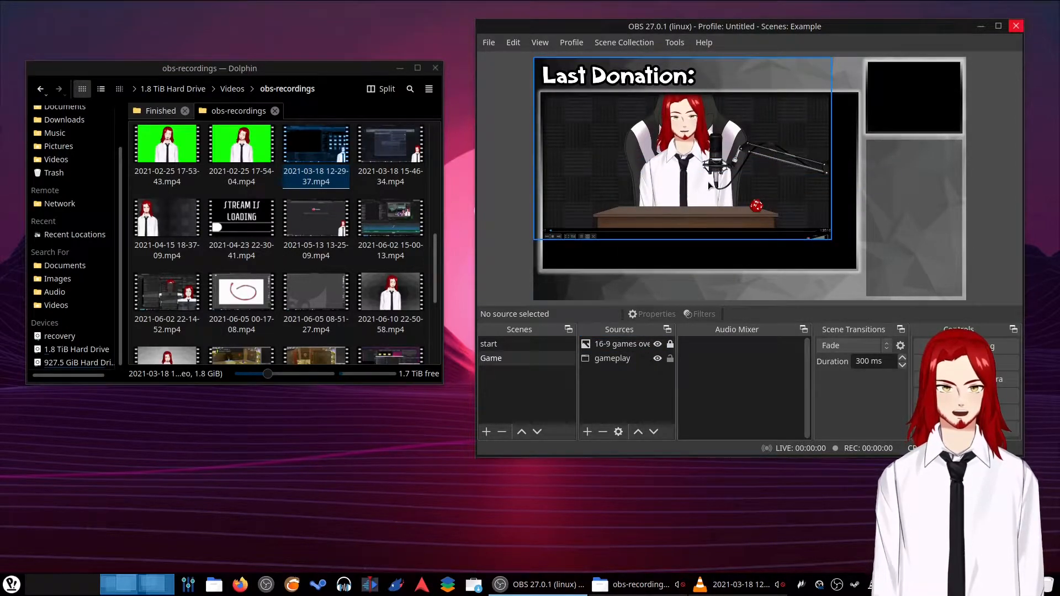
pyautogui.moveTo(709, 186); pyautogui.dragTo(716, 217)
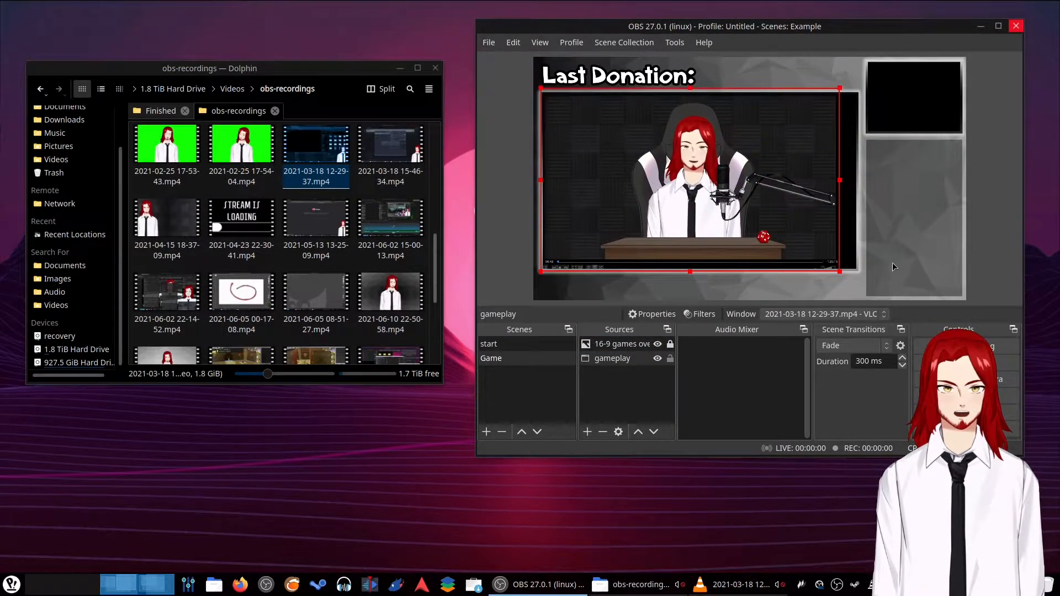
pyautogui.moveTo(839, 271); pyautogui.dragTo(856, 285)
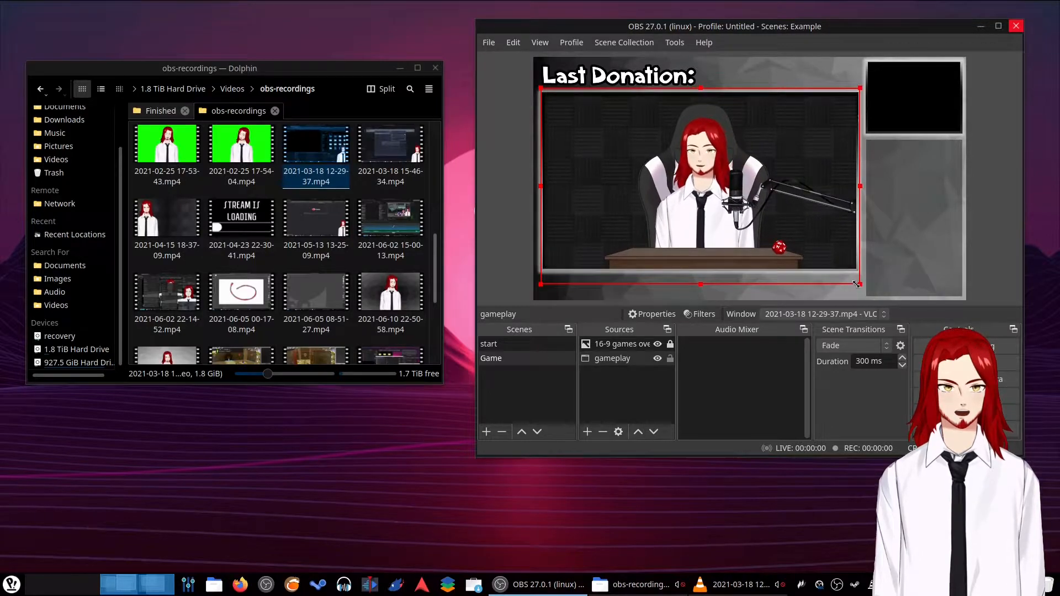
# Step: Crop all four edges of the gameplay capture so it fits exactly inside the overlay's large frame
pyautogui.click(812, 299)
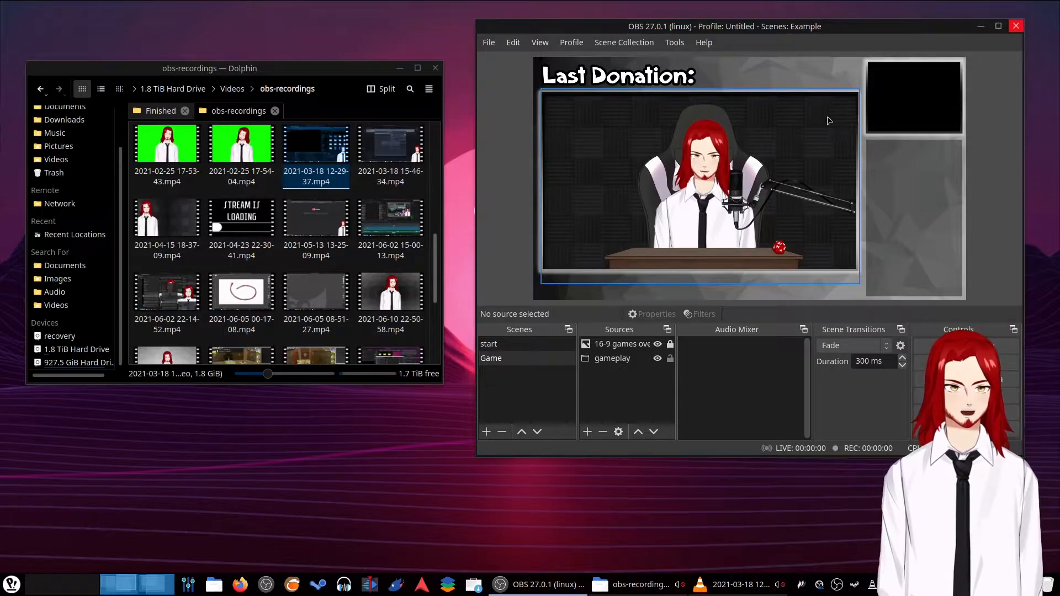
pyautogui.click(712, 169)
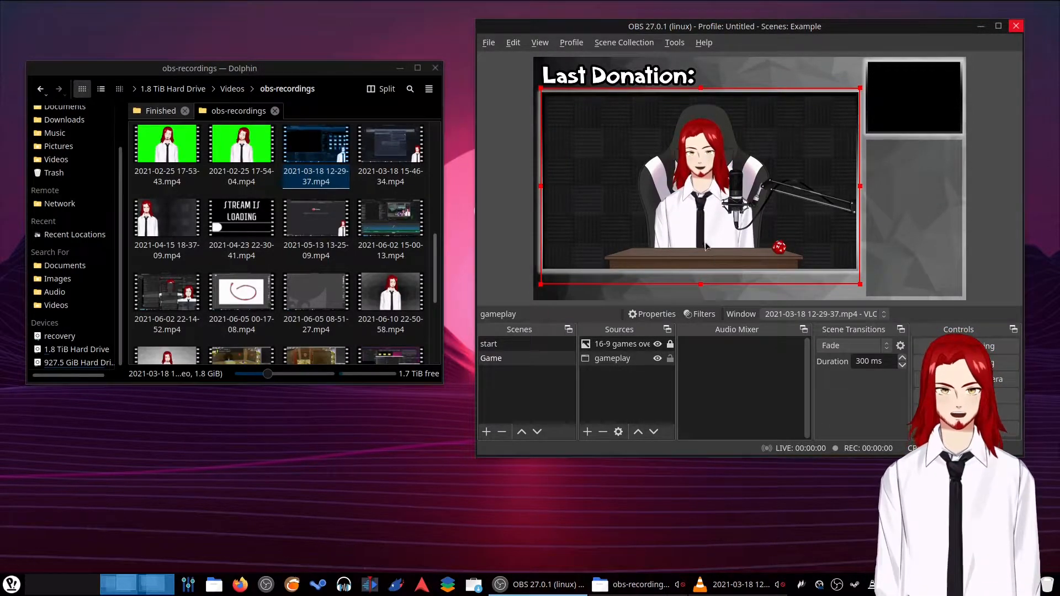
pyautogui.moveTo(696, 286); pyautogui.dragTo(697, 270)
pyautogui.moveTo(700, 87); pyautogui.dragTo(700, 90)
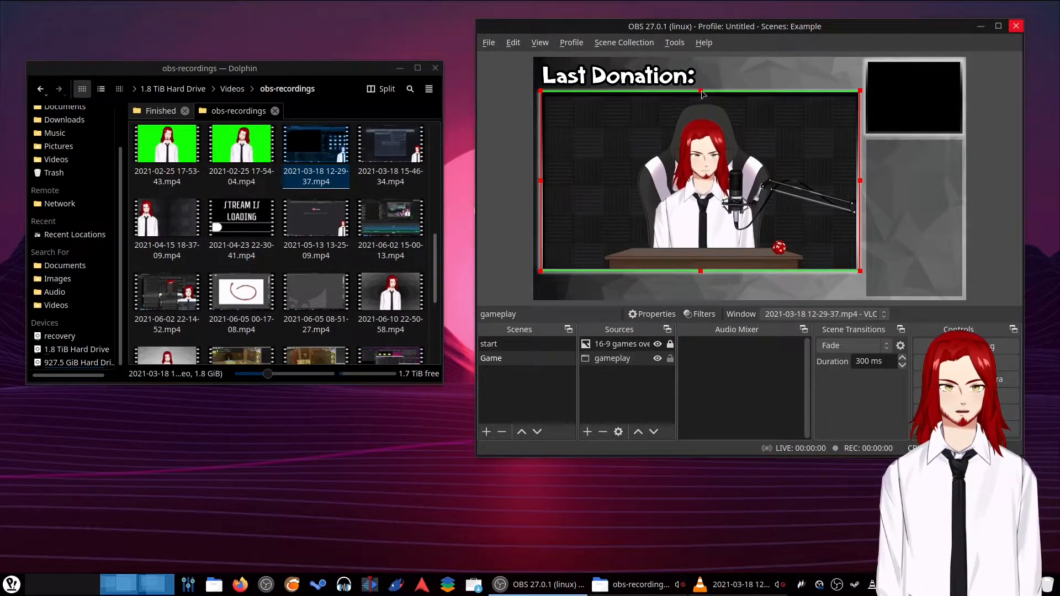
pyautogui.moveTo(860, 181); pyautogui.dragTo(857, 182)
pyautogui.moveTo(540, 181); pyautogui.dragTo(542, 182)
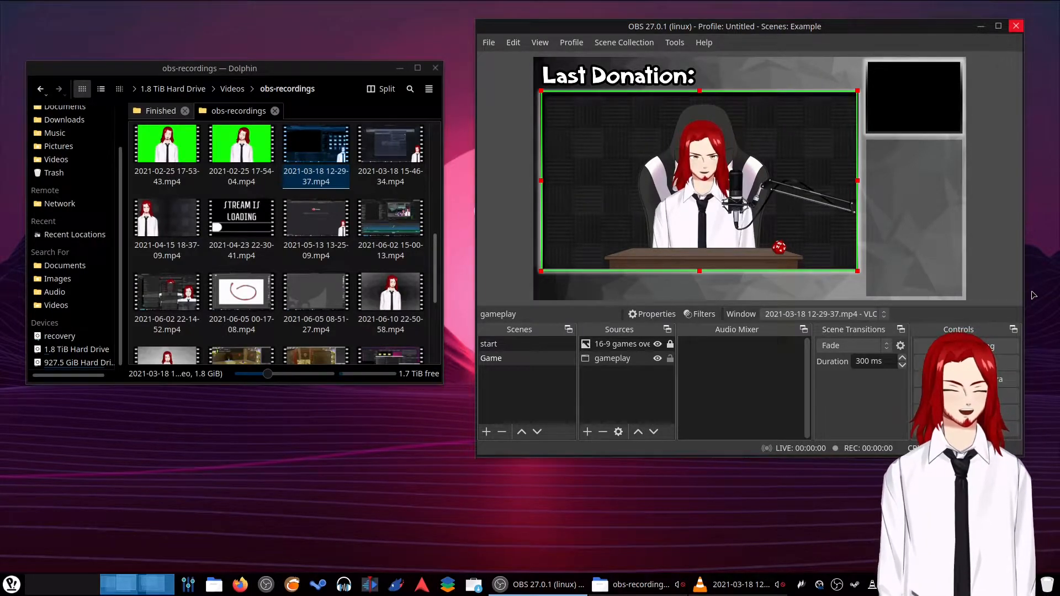
# Step: Lock the gameplay source in the Game scene and leave no source selected
pyautogui.scroll(-3, 338, 283)
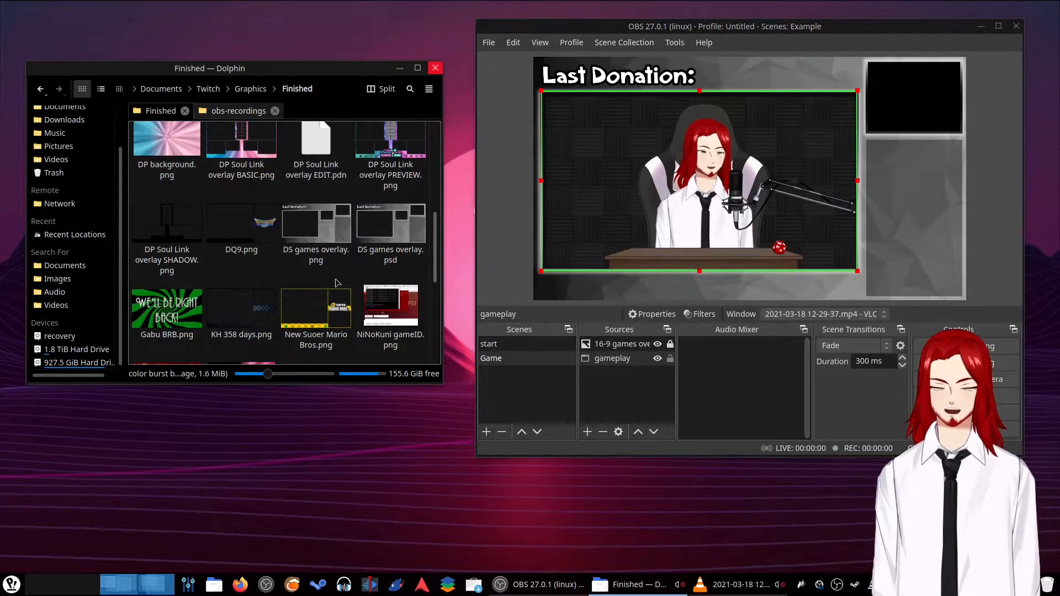
pyautogui.scroll(-2, 338, 283)
pyautogui.click(620, 360)
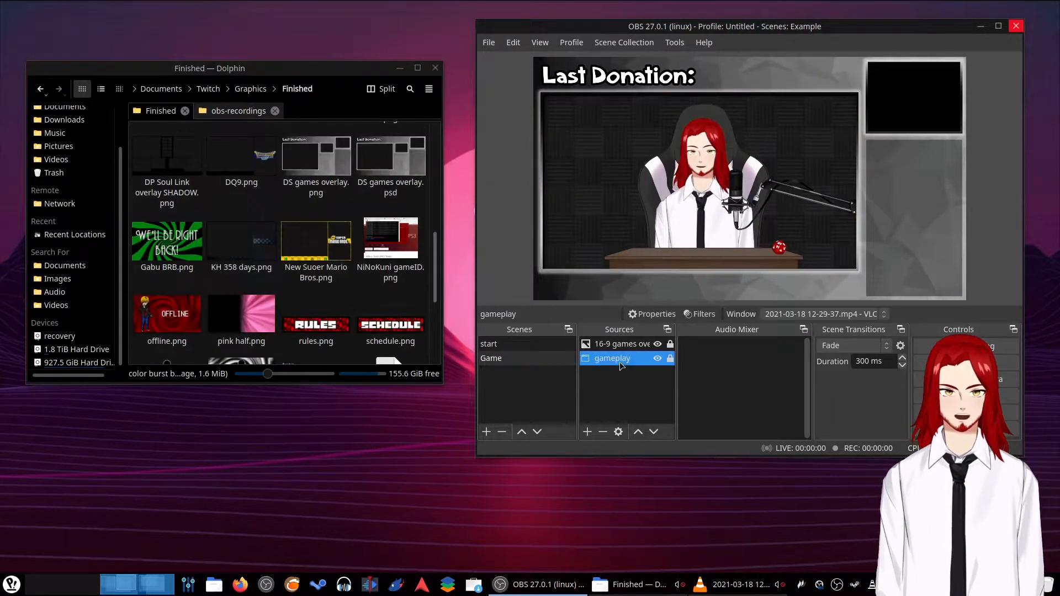
pyautogui.click(616, 376)
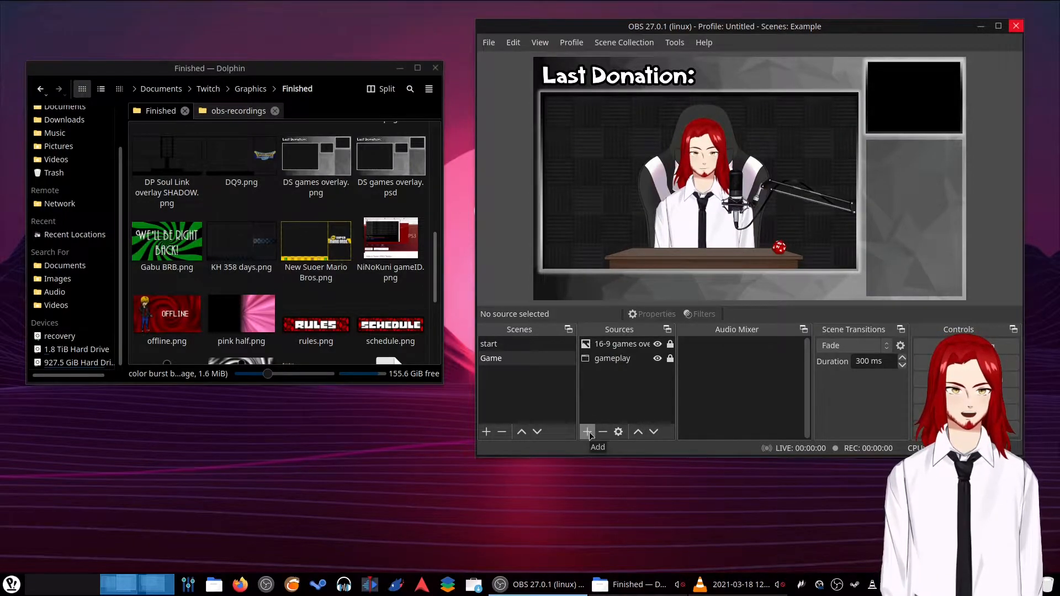
# Step: Add a Window Capture (Xcomposite) source named face to the Game scene
pyautogui.click(589, 433)
pyautogui.click(664, 409)
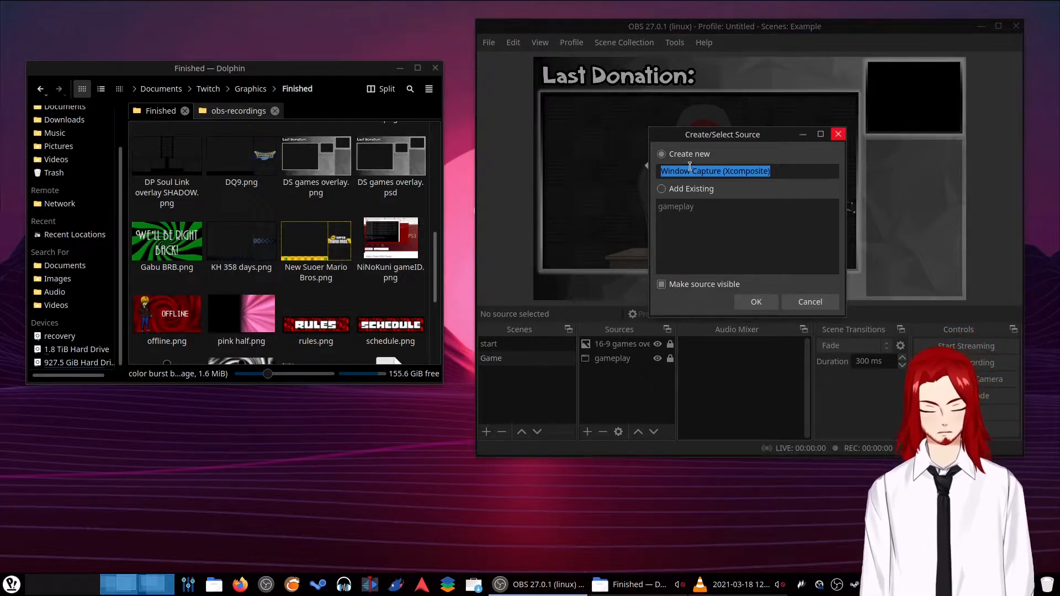
pyautogui.write('face')
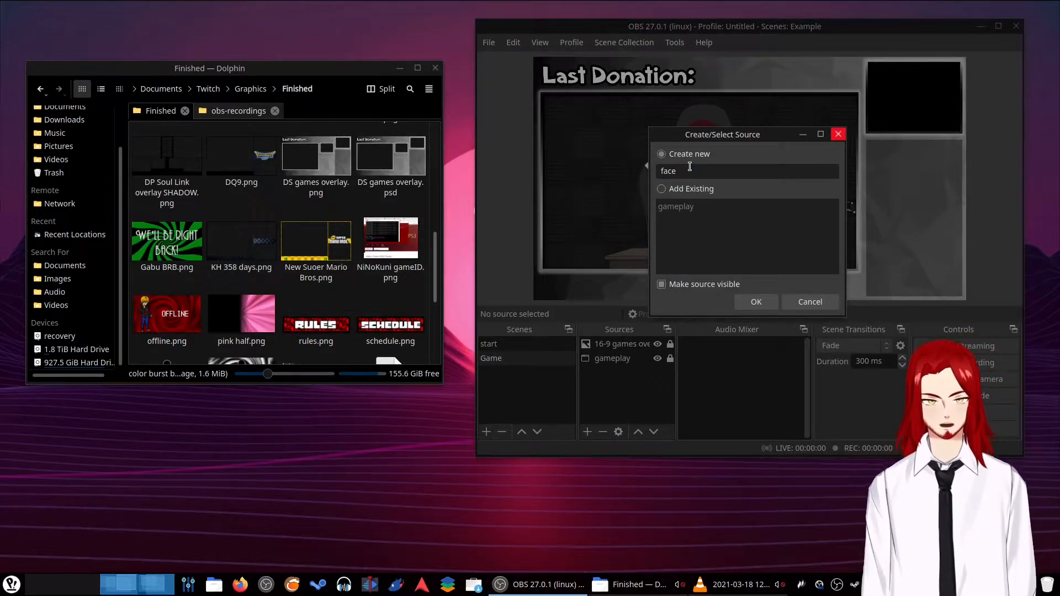
pyautogui.click(765, 302)
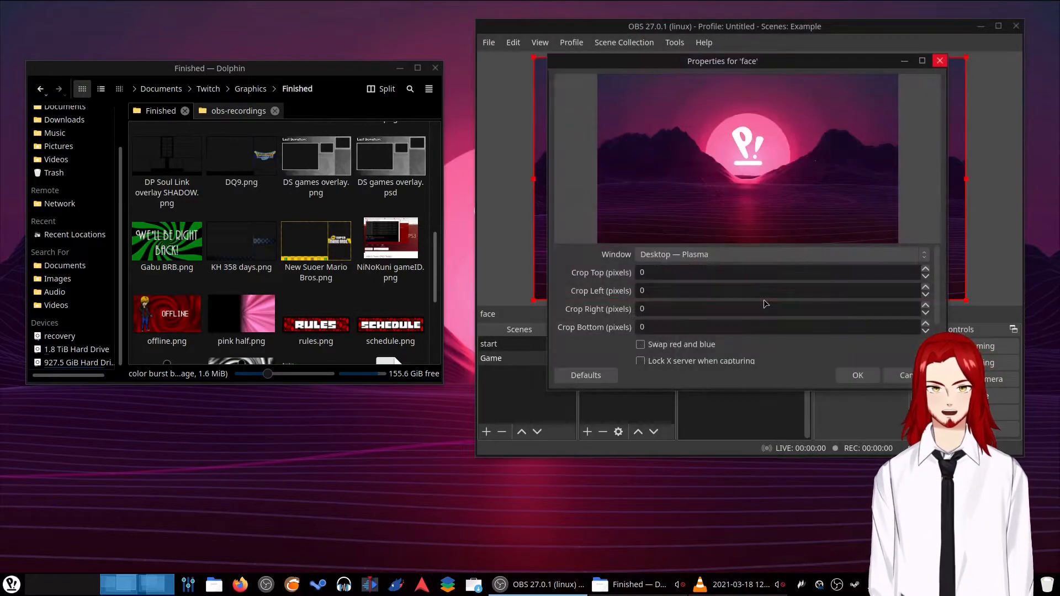
# Step: Set the face source to capture the OBS 26.1.2+dfsg1-1 (linux) - Profile: Untitled - Scenes: Recording window
pyautogui.click(738, 257)
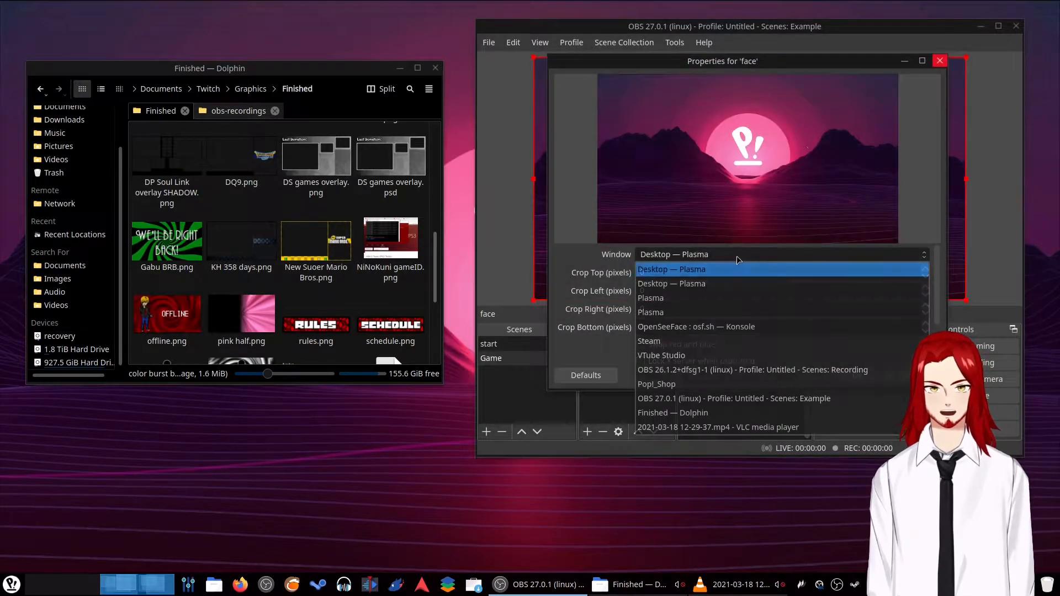
pyautogui.click(691, 430)
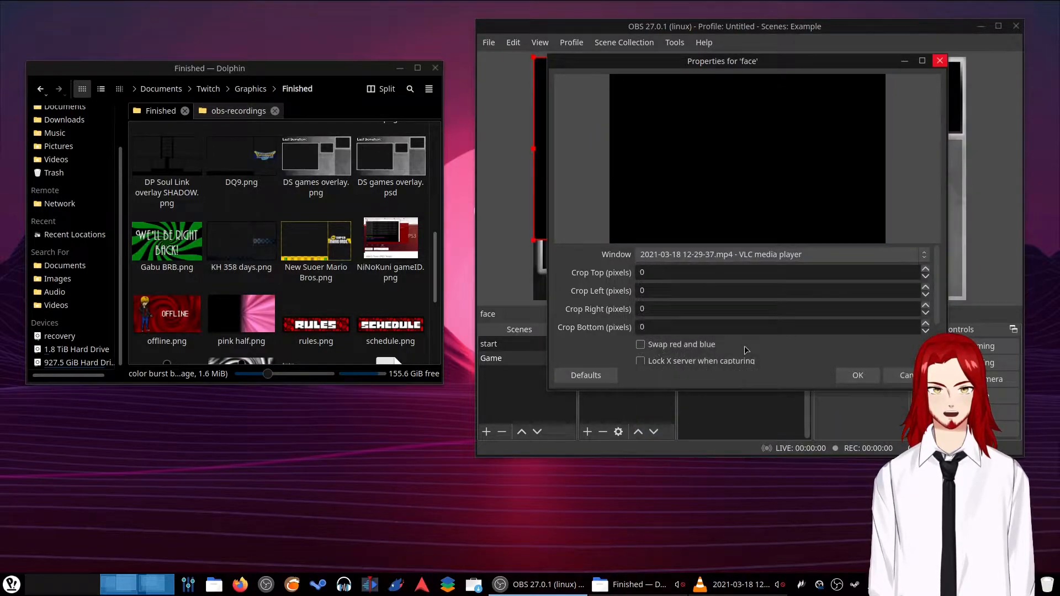
pyautogui.click(745, 260)
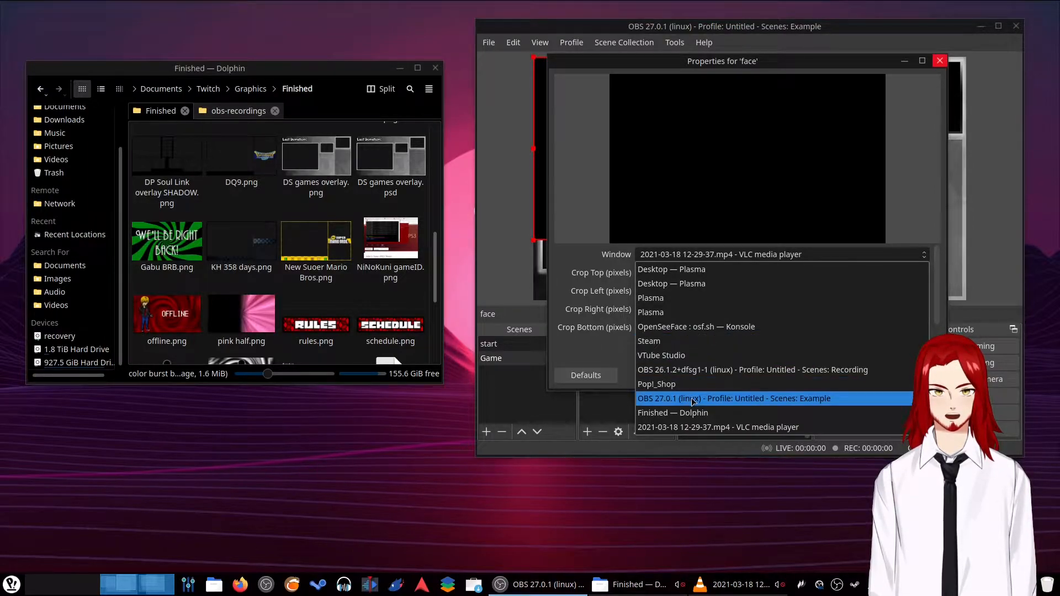
pyautogui.click(700, 370)
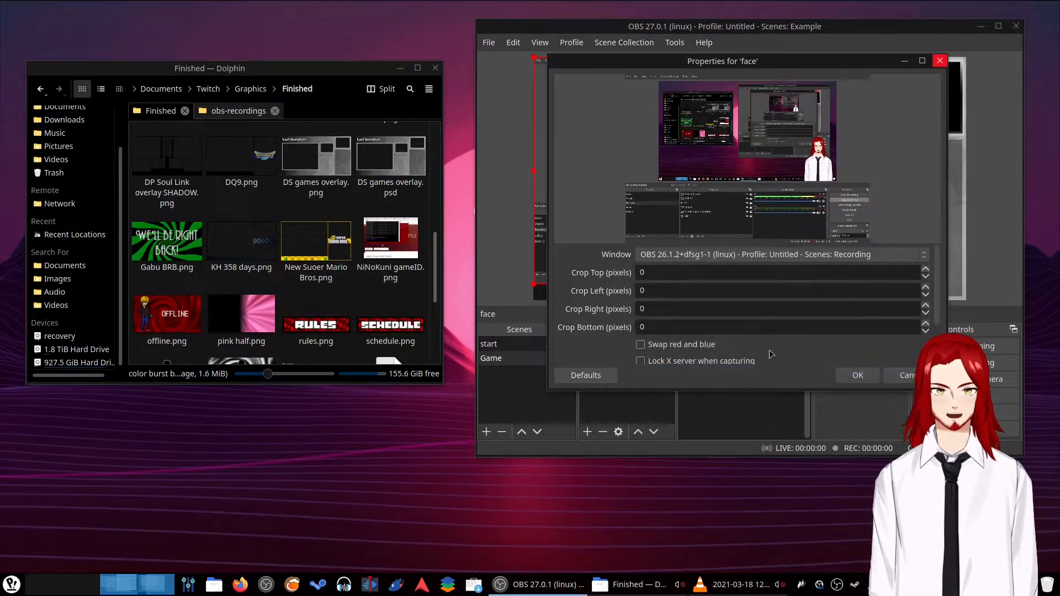
pyautogui.click(857, 375)
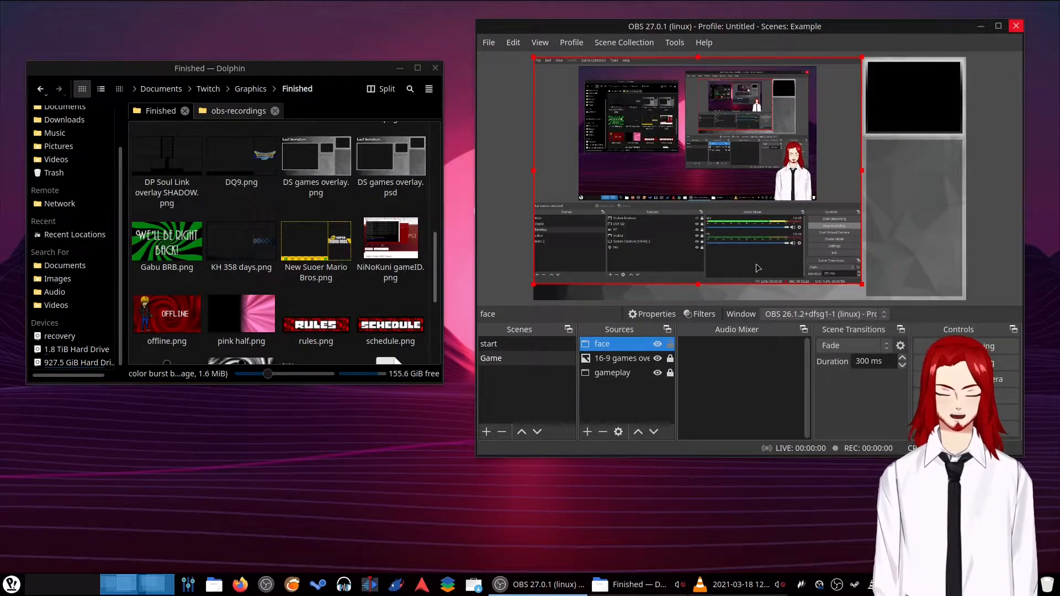
# Step: Crop the face capture on all sides so that only the red-haired avatar and a narrow margin remain
pyautogui.press('alt')
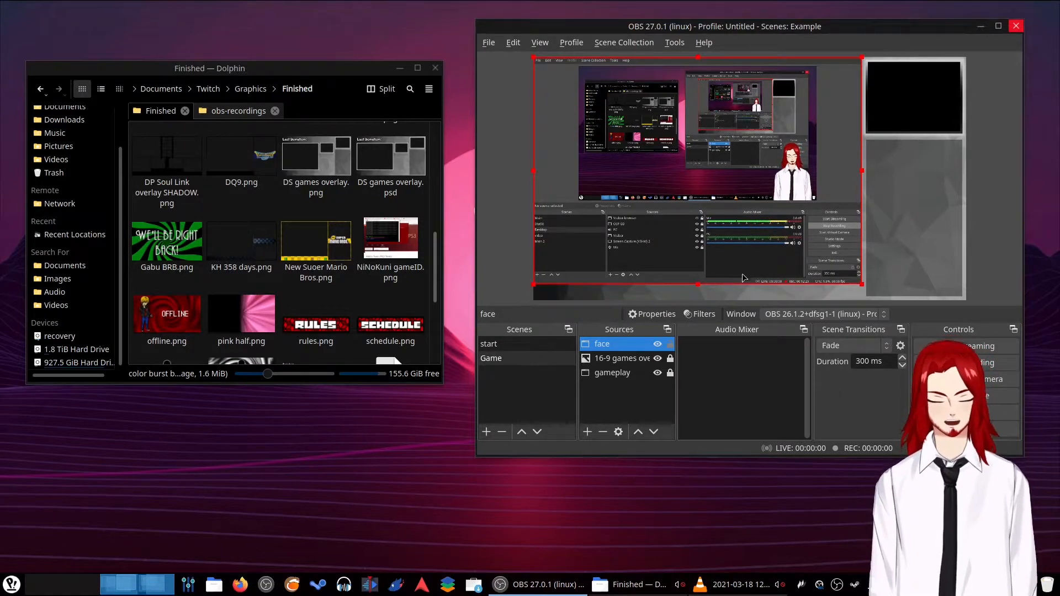
pyautogui.moveTo(696, 283); pyautogui.dragTo(698, 198)
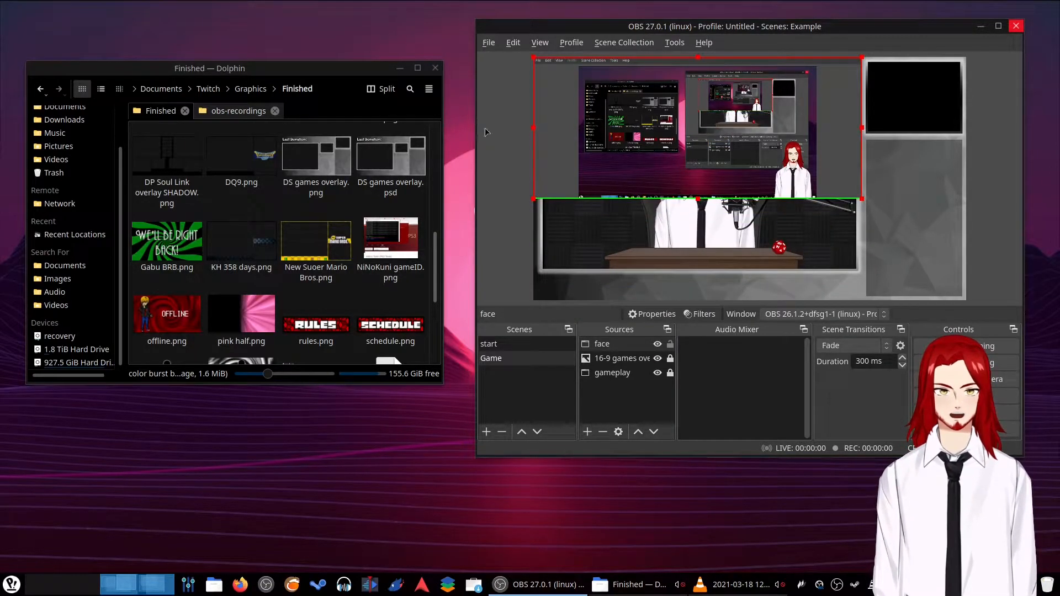
pyautogui.moveTo(533, 128); pyautogui.dragTo(767, 156)
pyautogui.moveTo(820, 58); pyautogui.dragTo(806, 136)
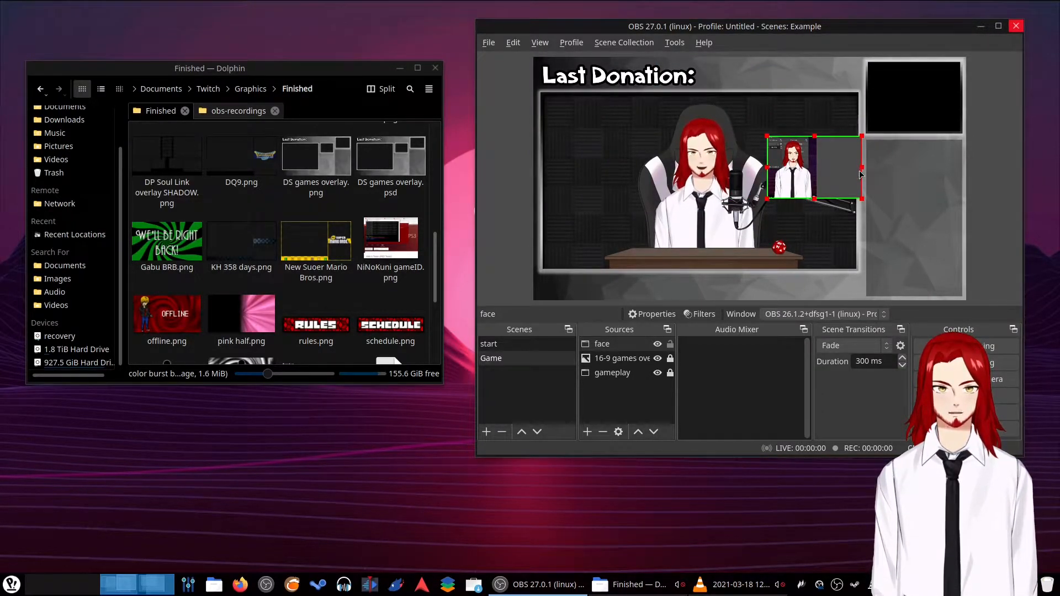
pyautogui.moveTo(862, 166); pyautogui.dragTo(825, 165)
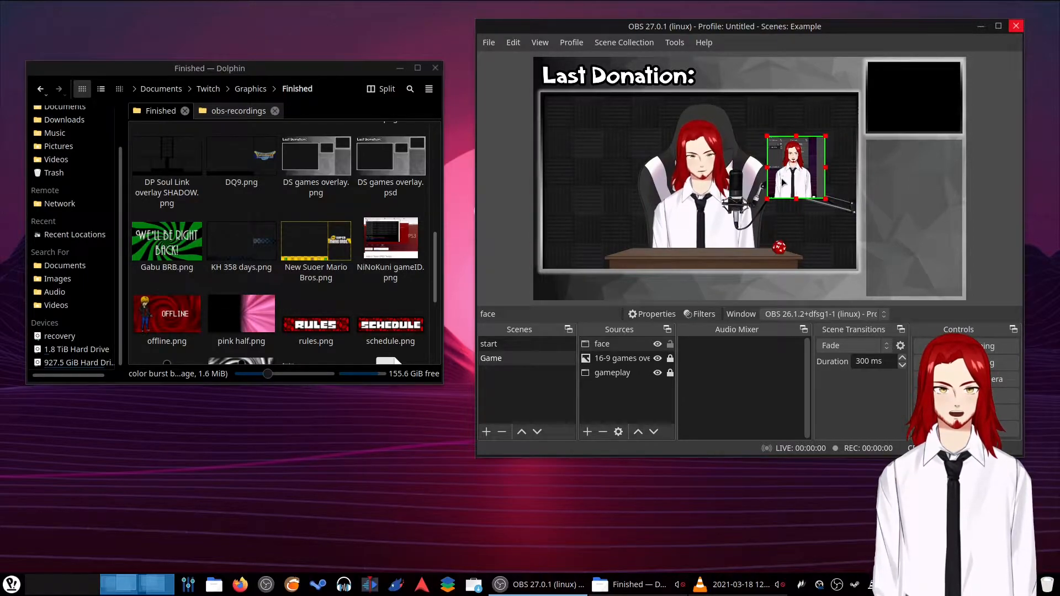
# Step: Place the face capture over the overlay's small empty frame, enlarged to cover it, and send it to the bottom of the source order
pyautogui.moveTo(793, 164); pyautogui.dragTo(902, 96)
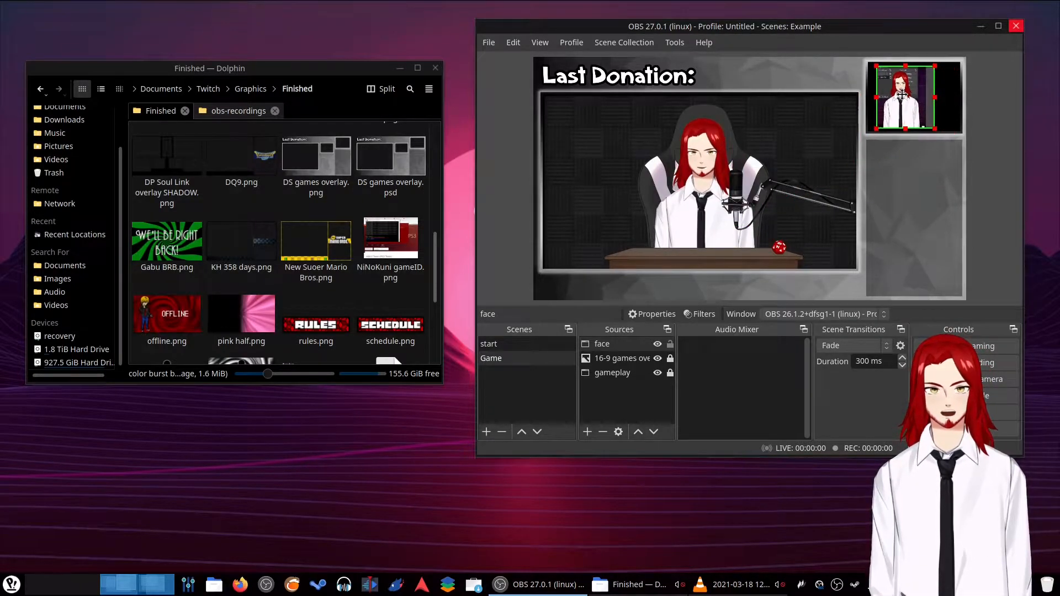
pyautogui.moveTo(934, 128); pyautogui.dragTo(906, 145)
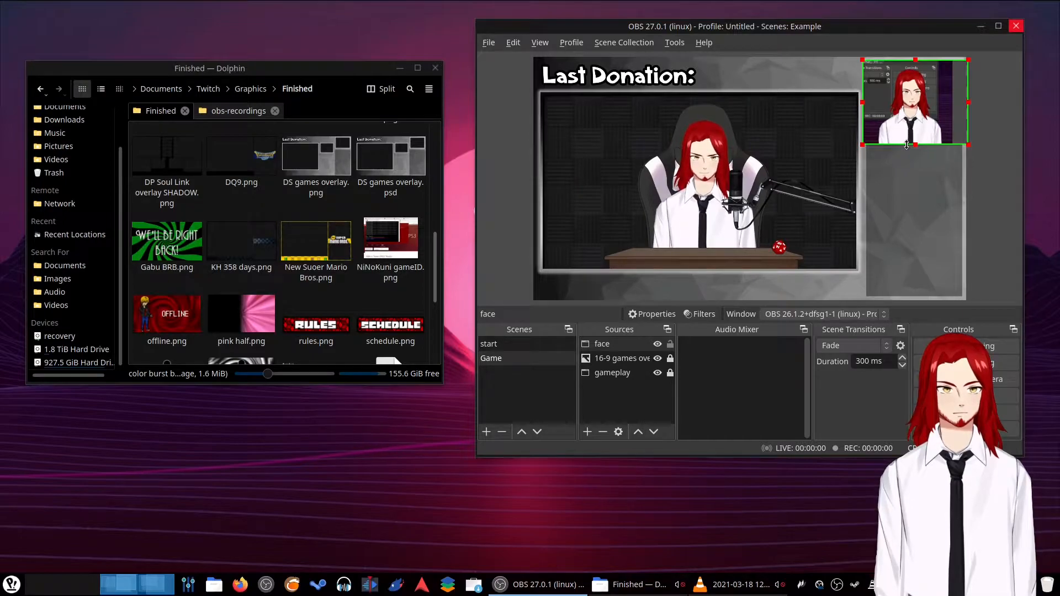
pyautogui.rightClick(621, 344)
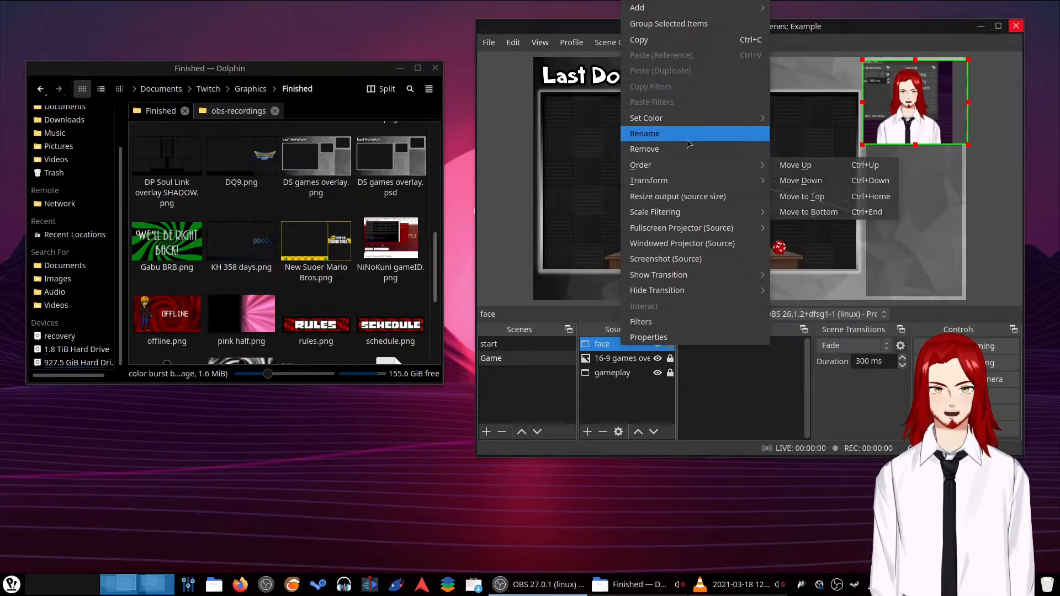
pyautogui.click(809, 212)
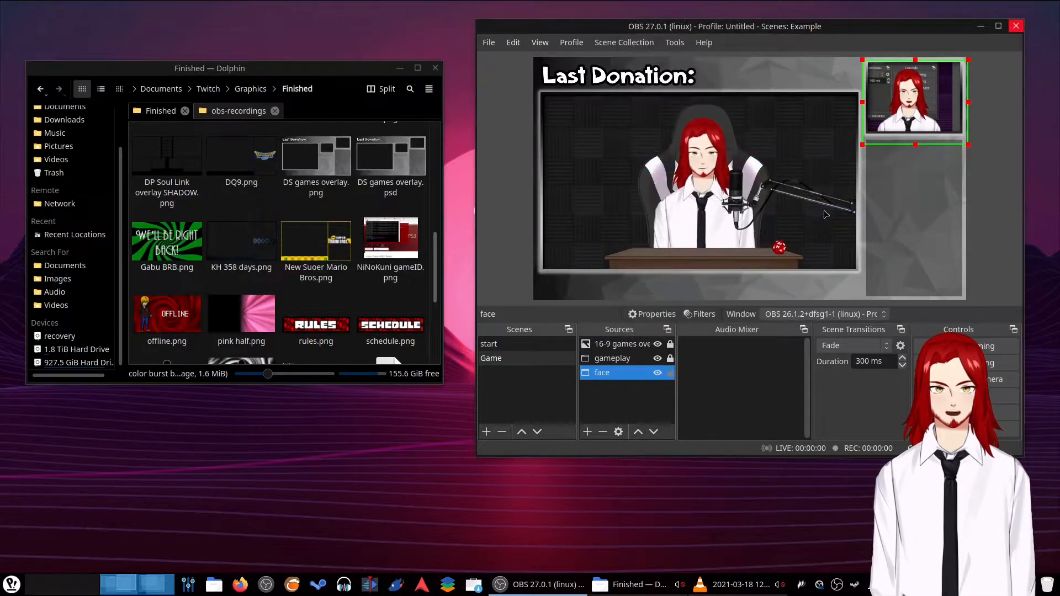
# Step: Fine-tune the position, size and side crop of the face capture so it fills the overlay's small frame
pyautogui.moveTo(902, 112); pyautogui.dragTo(907, 108)
pyautogui.moveTo(869, 60); pyautogui.dragTo(889, 88)
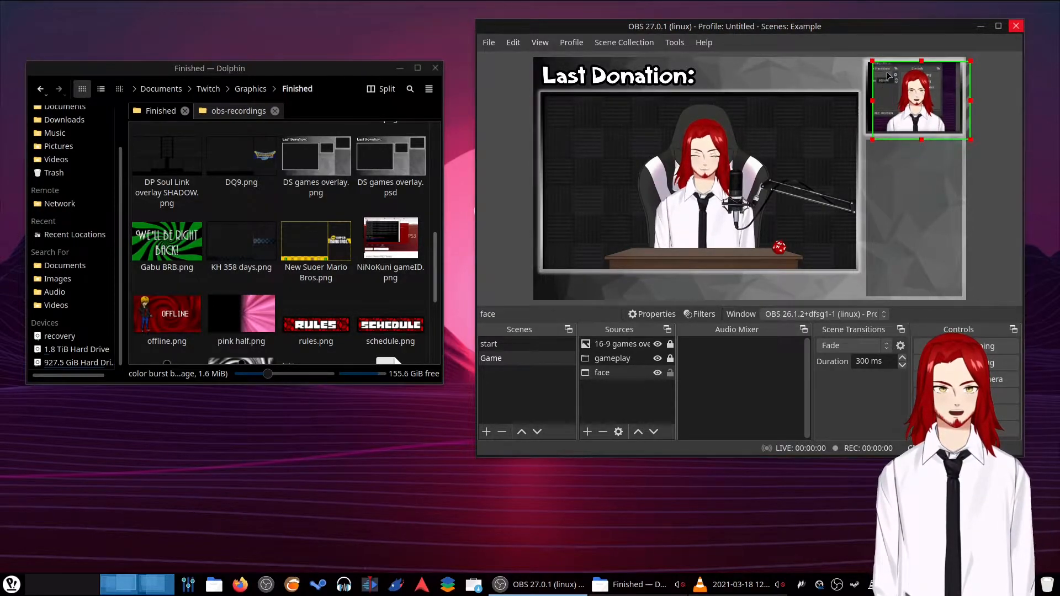
pyautogui.moveTo(874, 100)
pyautogui.mouseDown()
pyautogui.moveTo(811, 94)
pyautogui.moveTo(862, 95)
pyautogui.mouseUp()
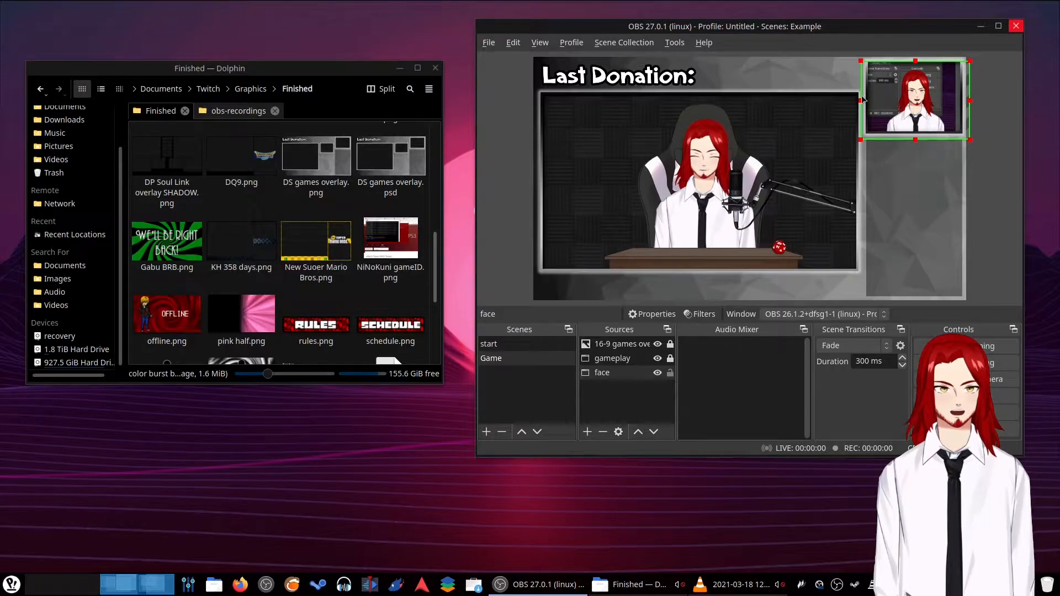
pyautogui.click(928, 223)
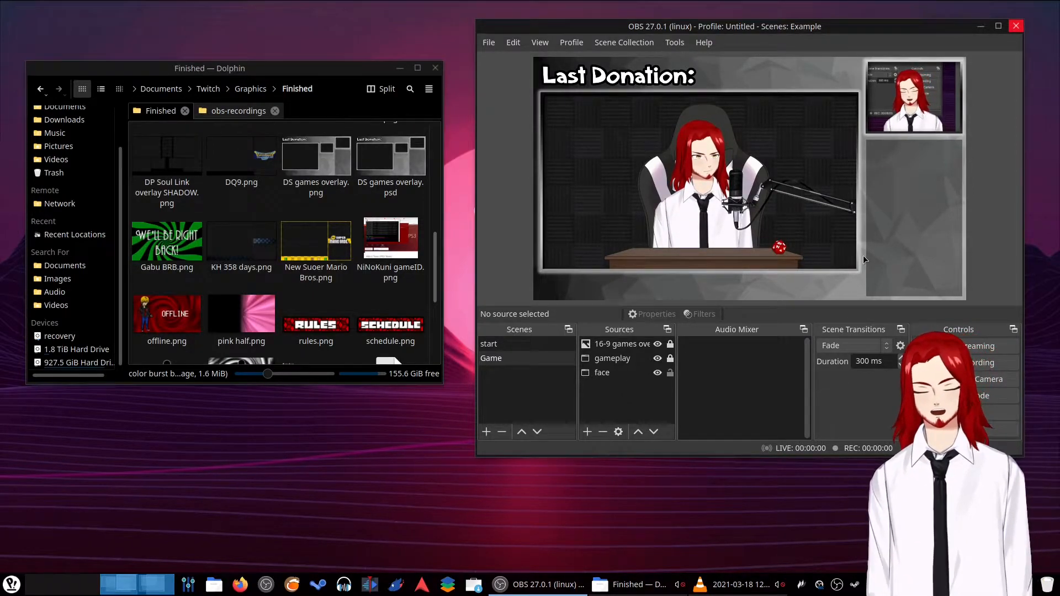
# Step: Add a Browser source named chat to the Game scene
pyautogui.click(588, 433)
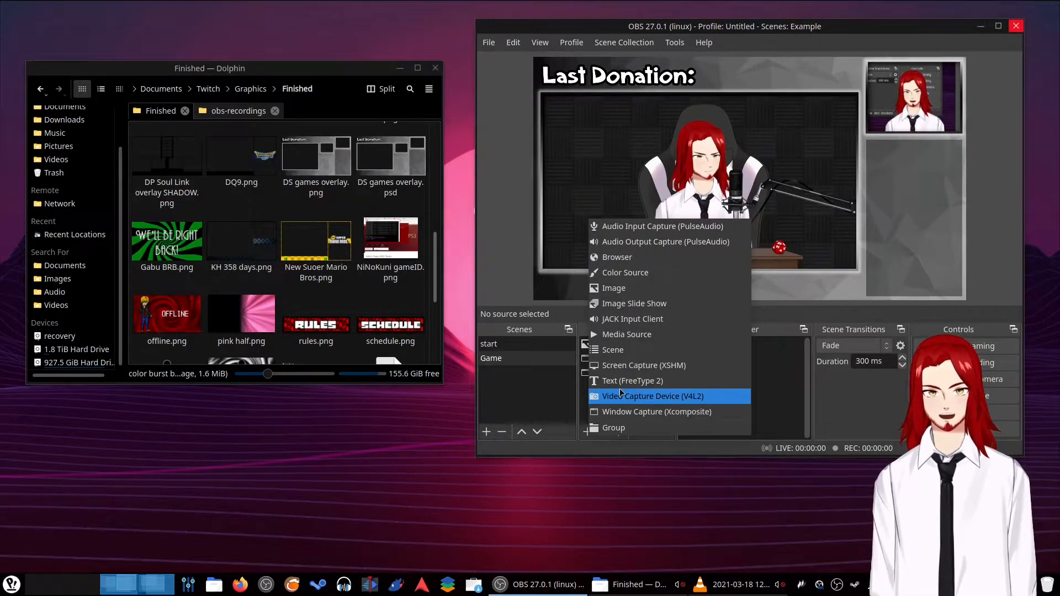
pyautogui.click(657, 258)
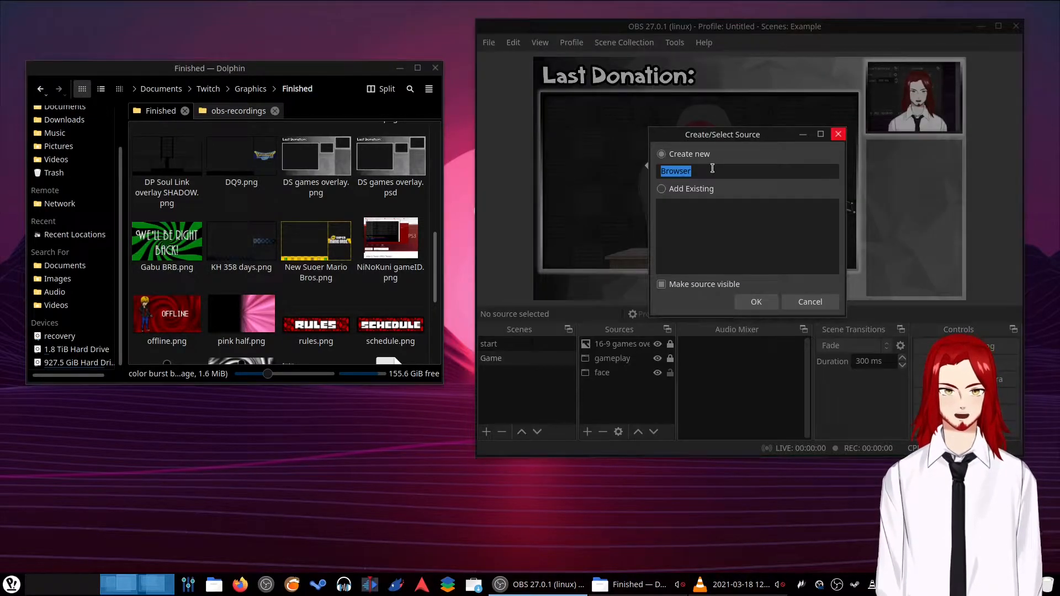
pyautogui.write('chat')
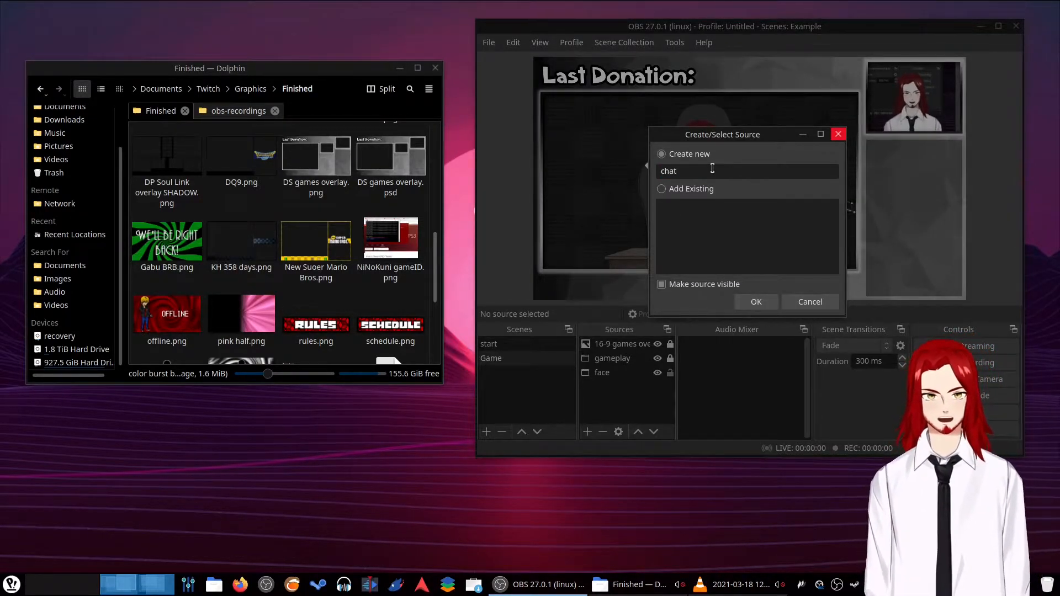
pyautogui.press('Return')
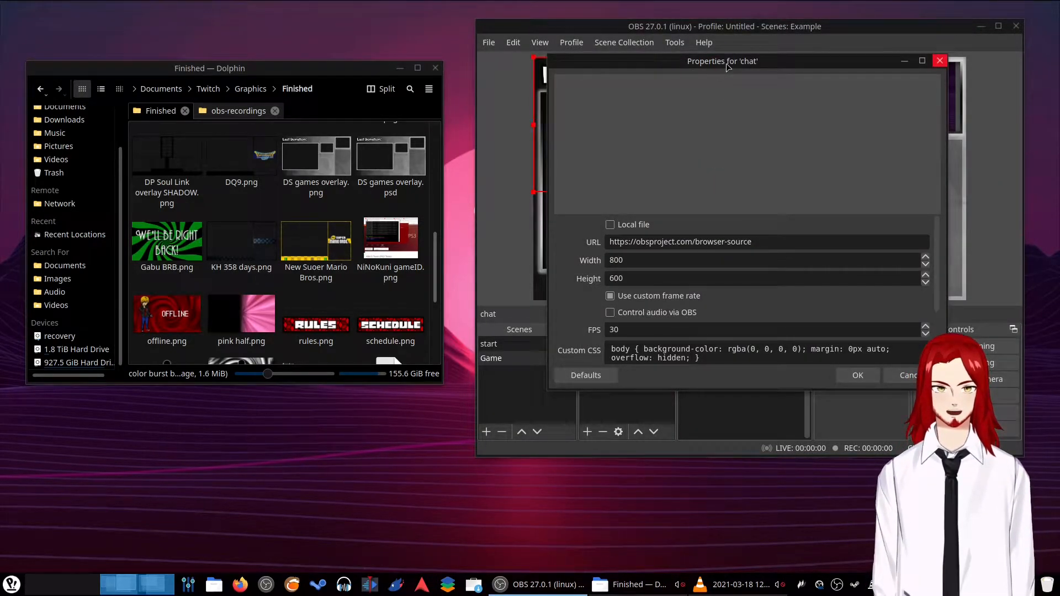
# Step: Switch to Firefox, log in to streamlabs.com with Twitch and open the gallery of all widgets
pyautogui.click(240, 585)
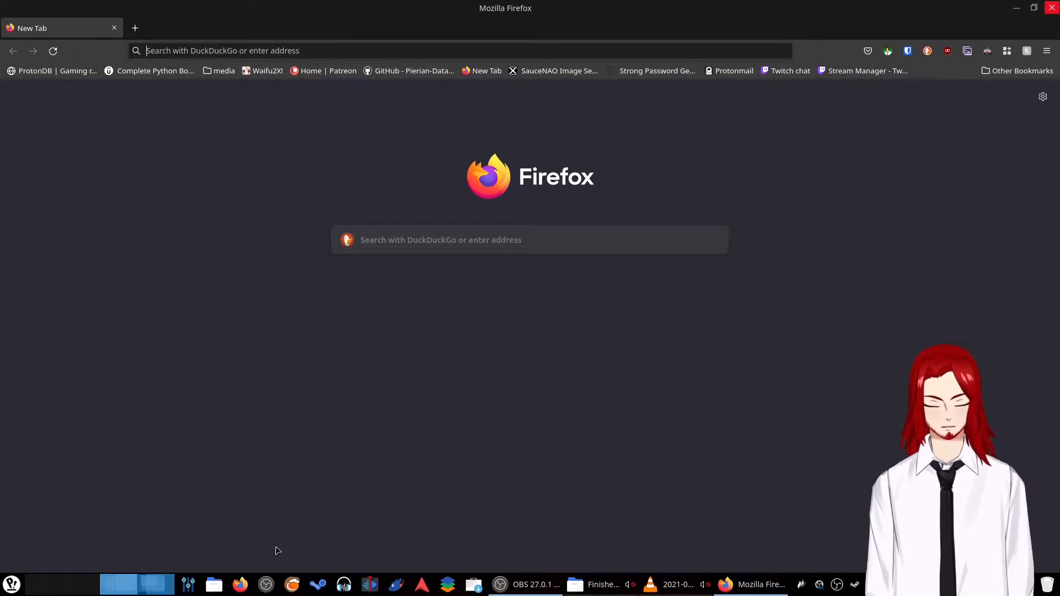
pyautogui.write('streamlabs.com/')
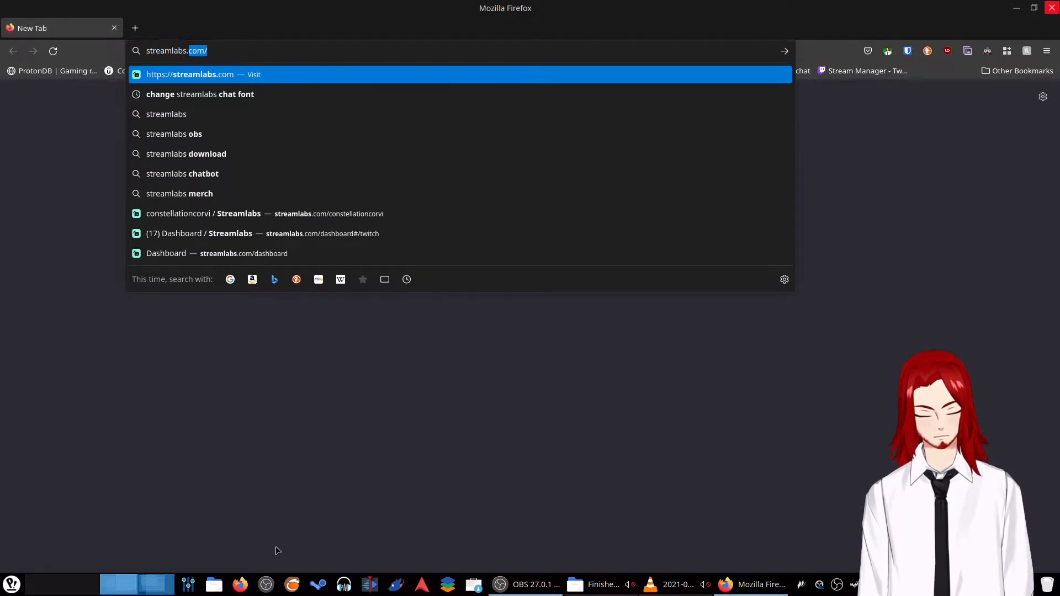
pyautogui.press('Return')
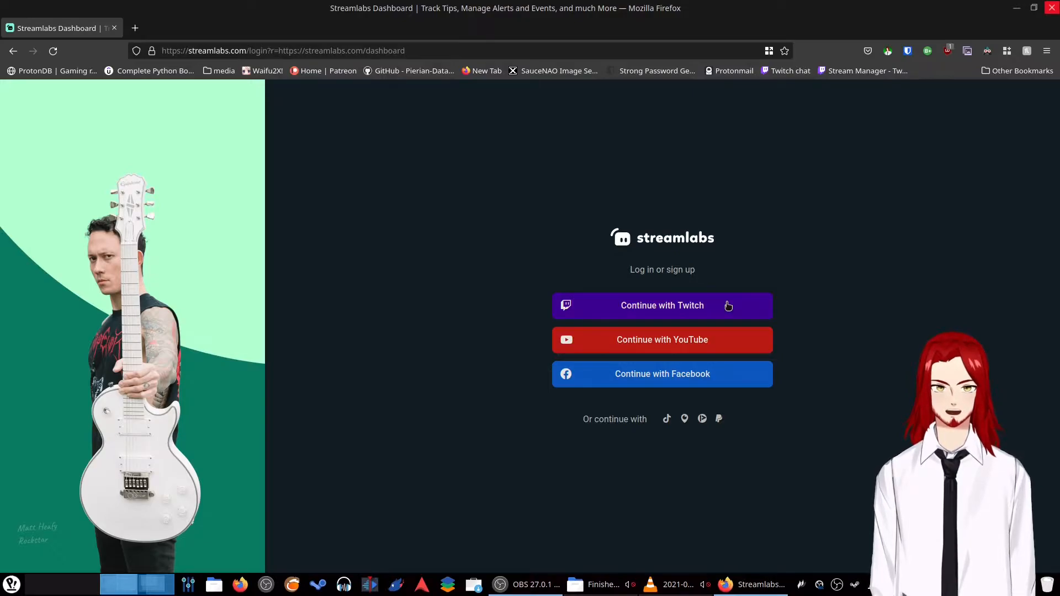
pyautogui.click(729, 305)
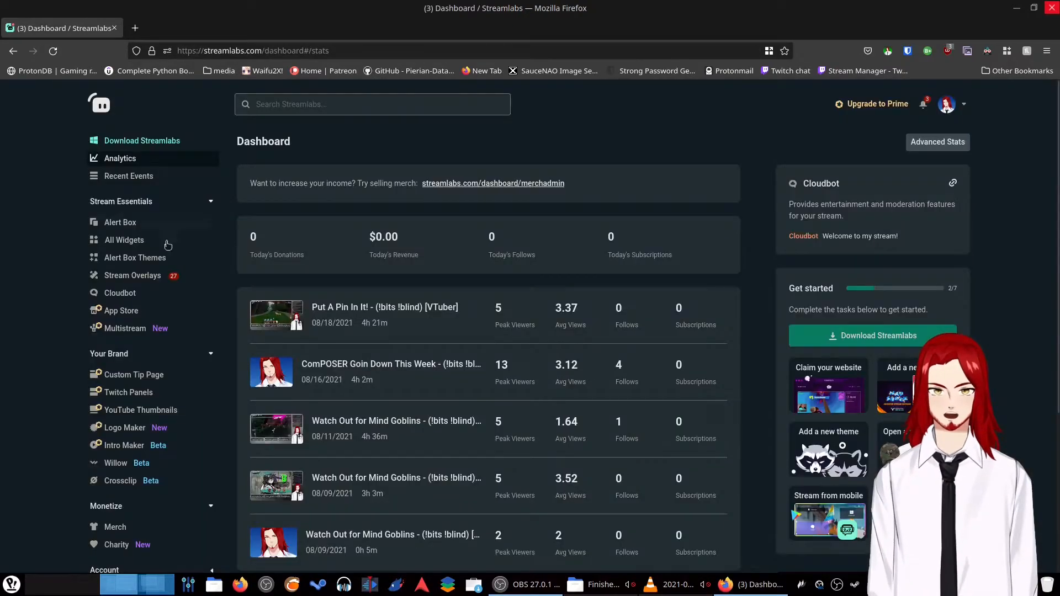
pyautogui.click(122, 239)
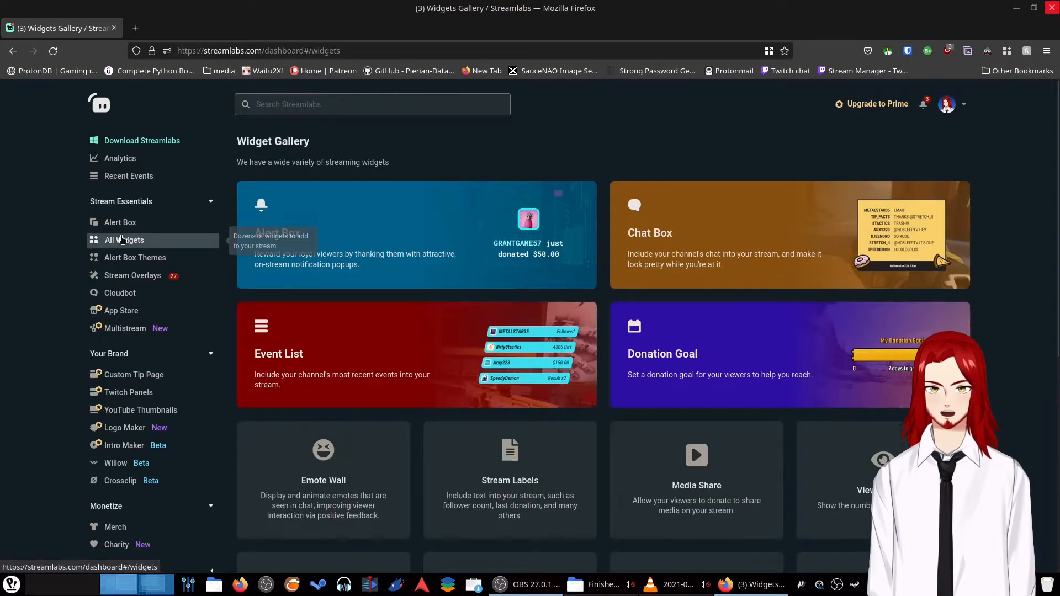
# Step: Open the Chat Box widget, dismiss its introduction and copy the widget URL
pyautogui.click(746, 251)
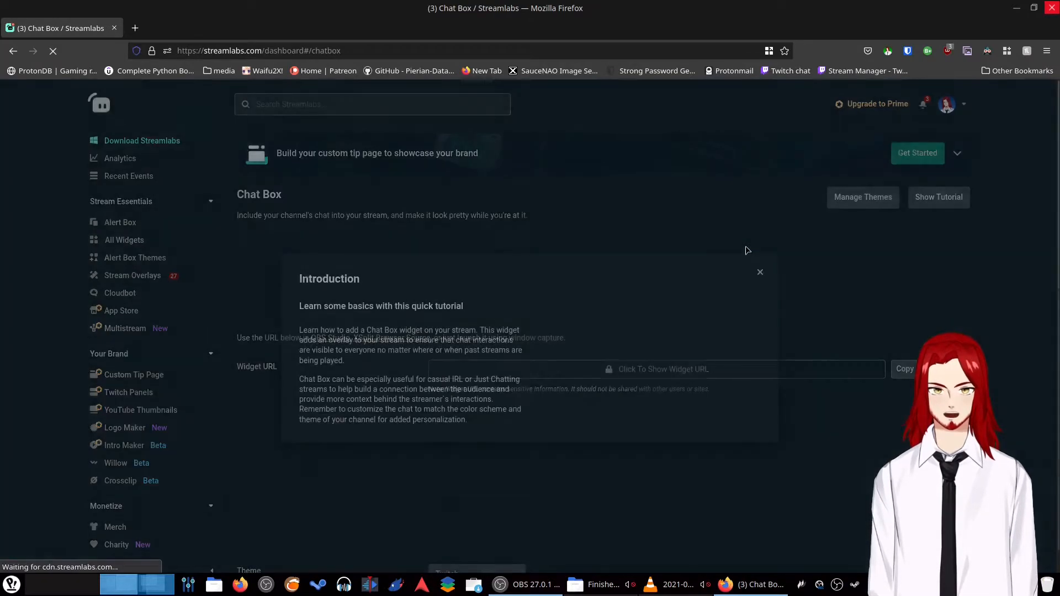
pyautogui.click(760, 257)
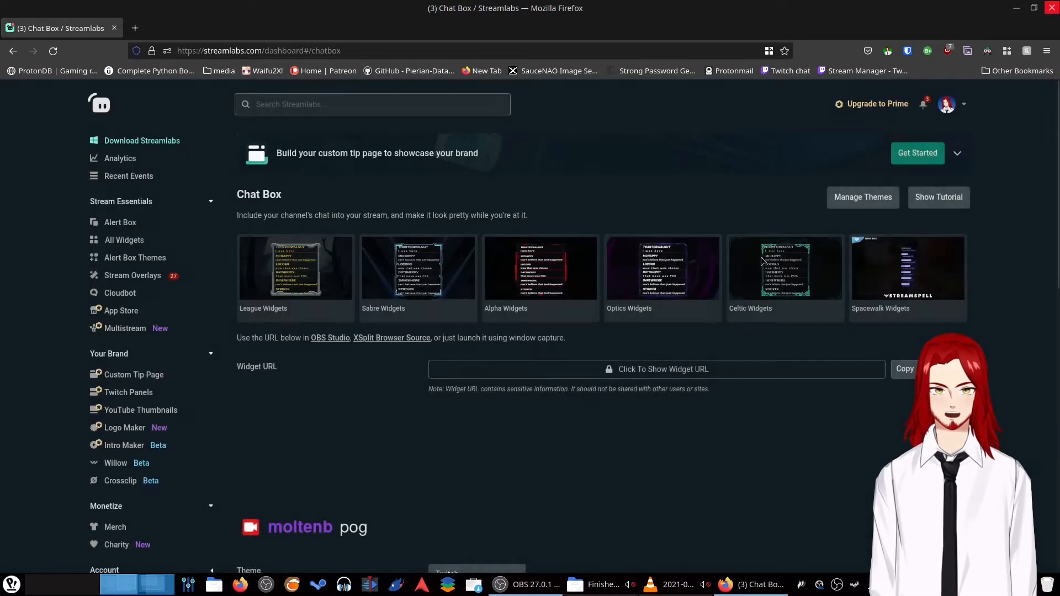
pyautogui.click(904, 377)
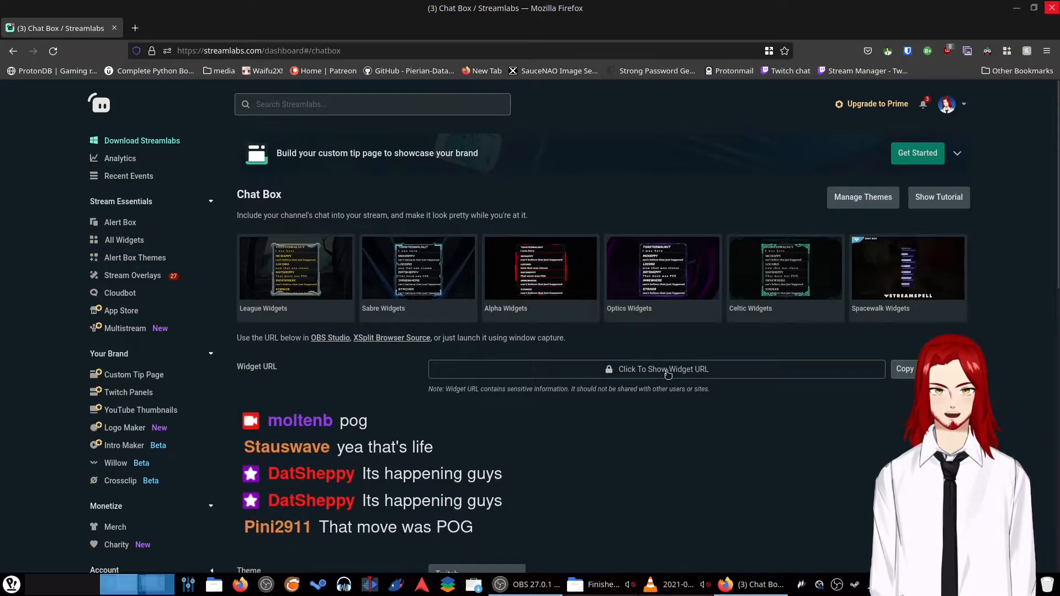
# Step: Switch back to OBS and replace the chat source's default URL with the copied widget URL
pyautogui.click(1015, 8)
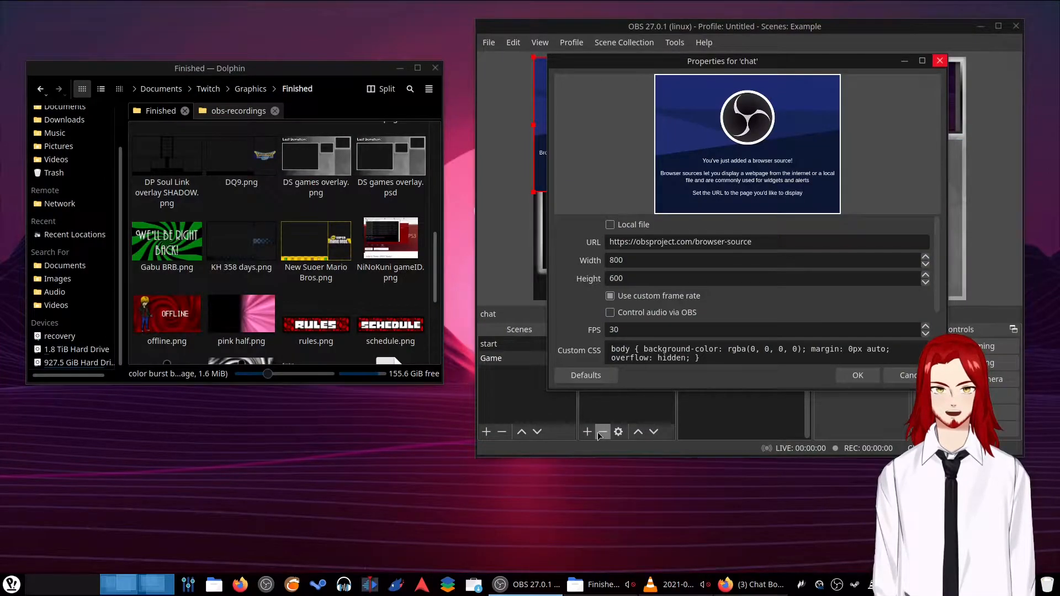
pyautogui.moveTo(779, 240); pyautogui.dragTo(529, 226)
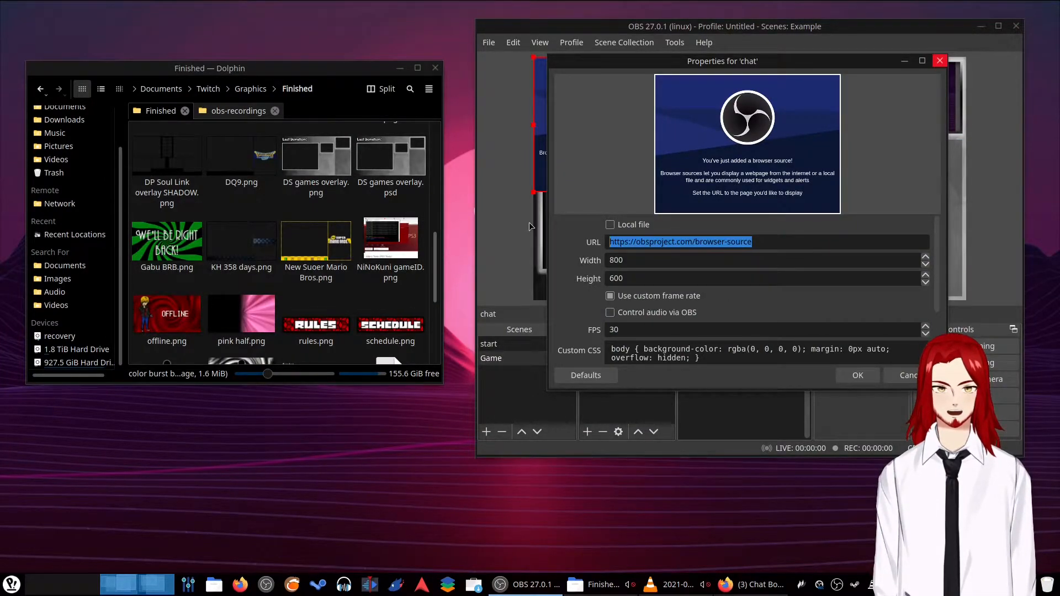
pyautogui.press('BackSpace')
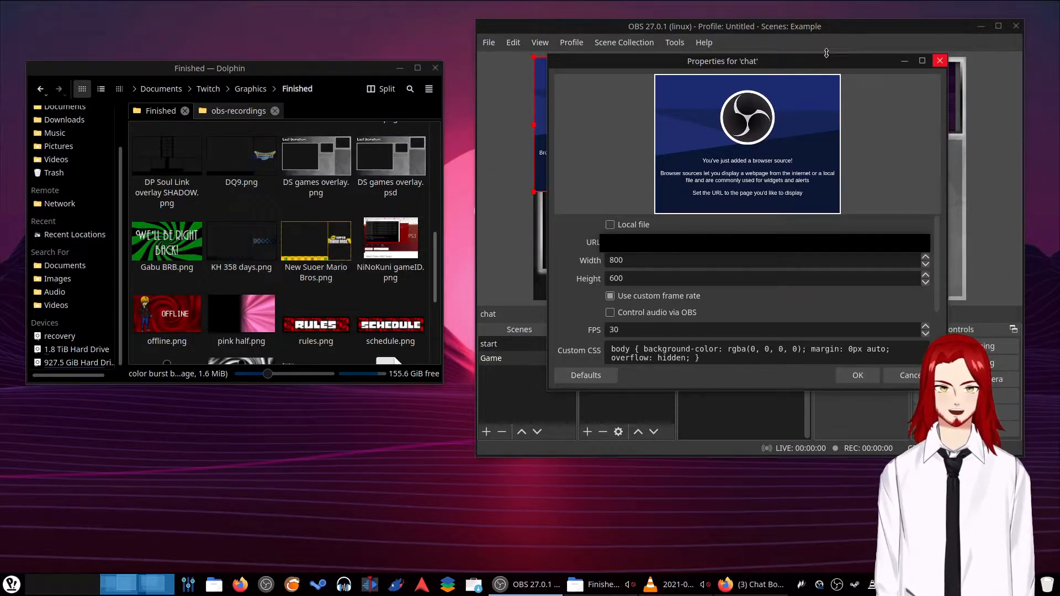
pyautogui.moveTo(827, 58); pyautogui.dragTo(629, 48)
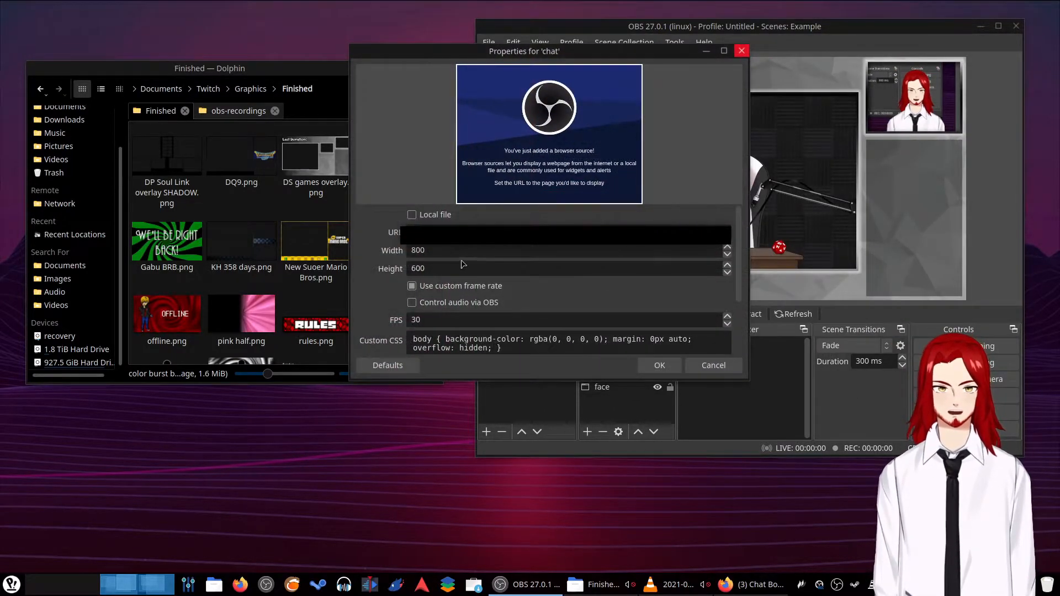
# Step: Set the chat browser source's height to 1000 and width to 500, and accept its properties
pyautogui.moveTo(426, 269); pyautogui.dragTo(375, 268)
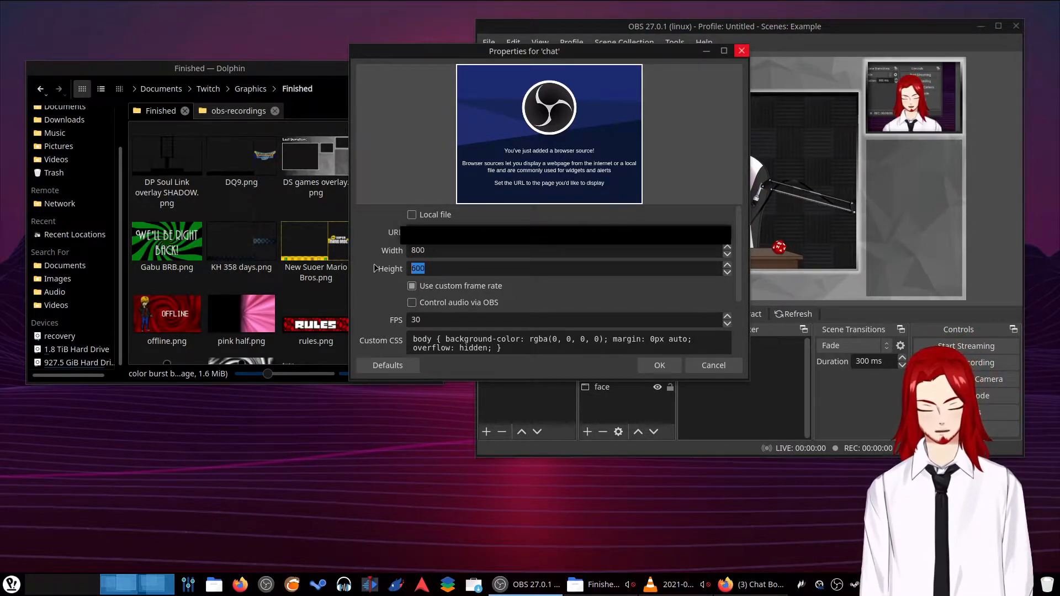
pyautogui.write('1000')
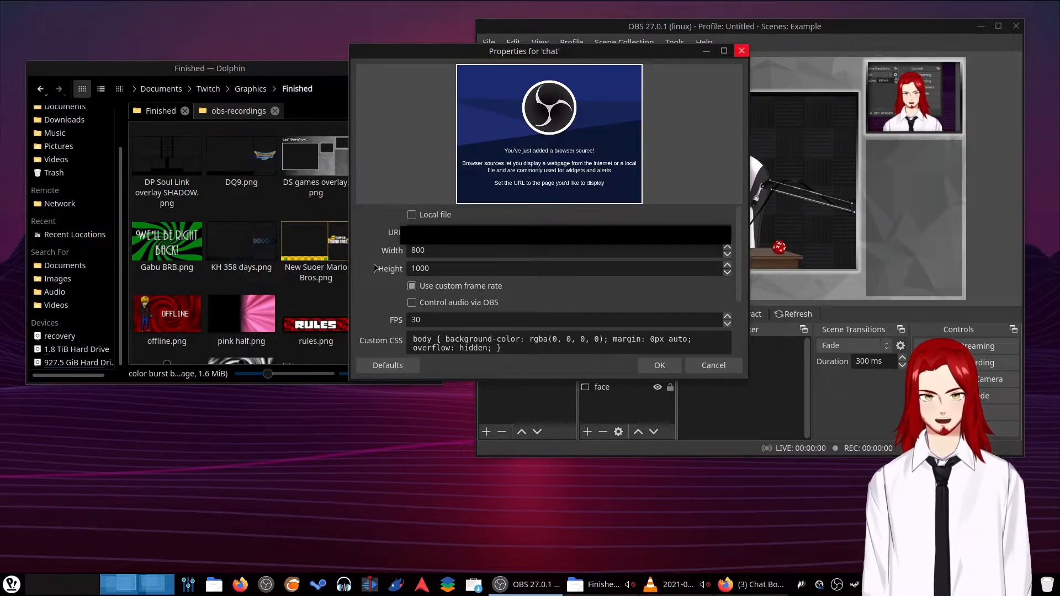
pyautogui.hotkey('shift', 'Tab')
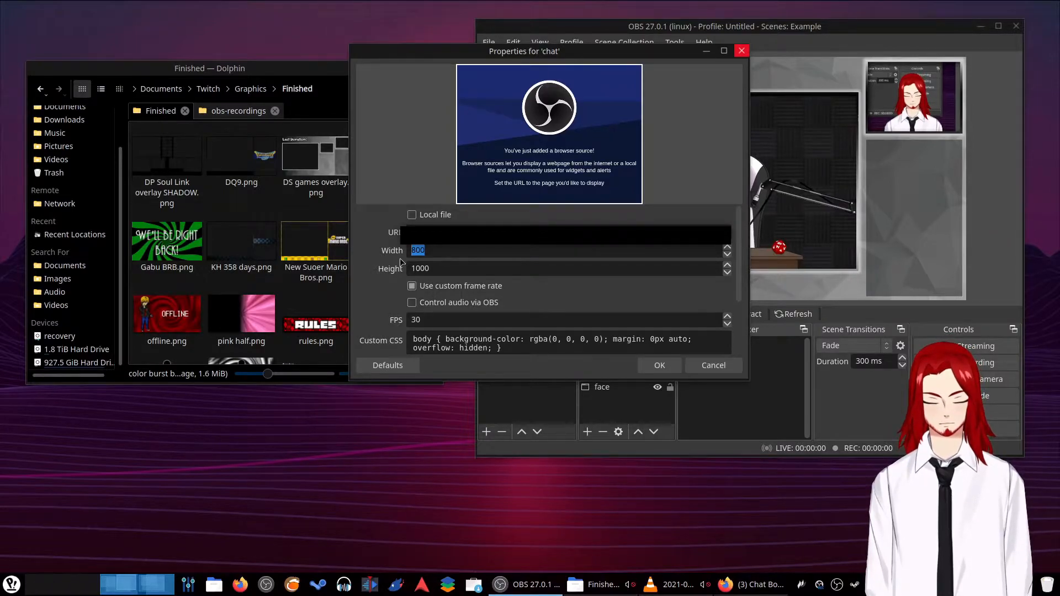
pyautogui.write('500')
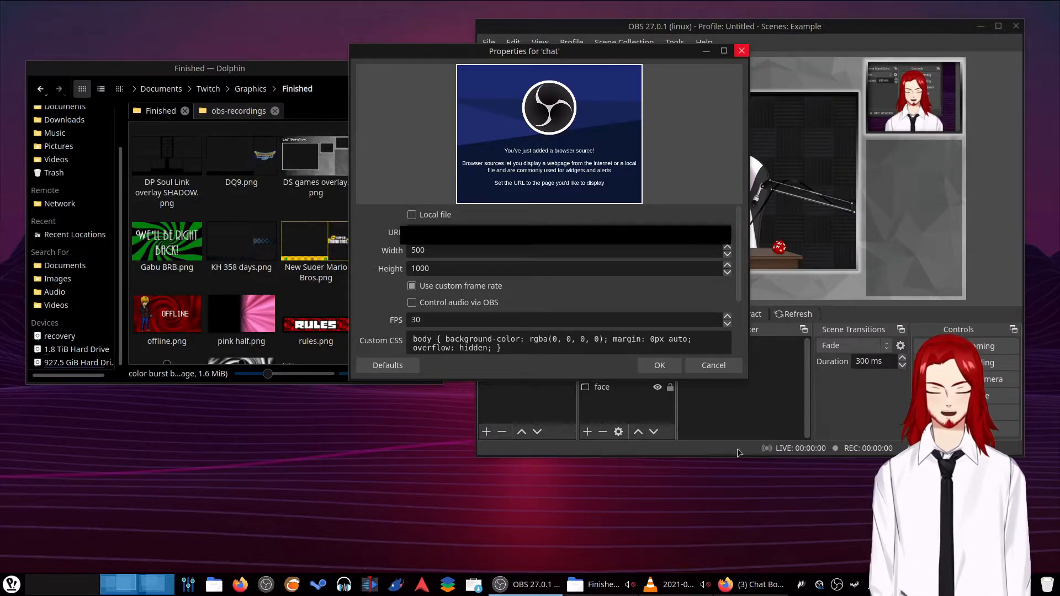
pyautogui.click(656, 366)
# Step: Move the chat source over the overlay's tall empty column below the face frame and scale it to the column's width
pyautogui.moveTo(615, 230); pyautogui.dragTo(873, 235)
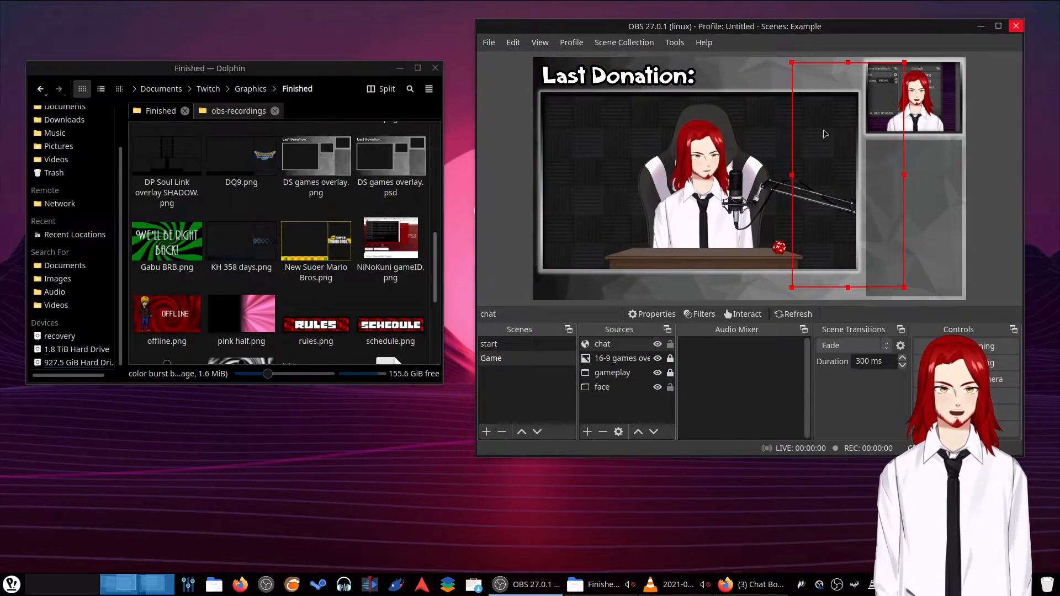
pyautogui.moveTo(791, 63); pyautogui.dragTo(850, 152)
pyautogui.moveTo(865, 210); pyautogui.dragTo(924, 215)
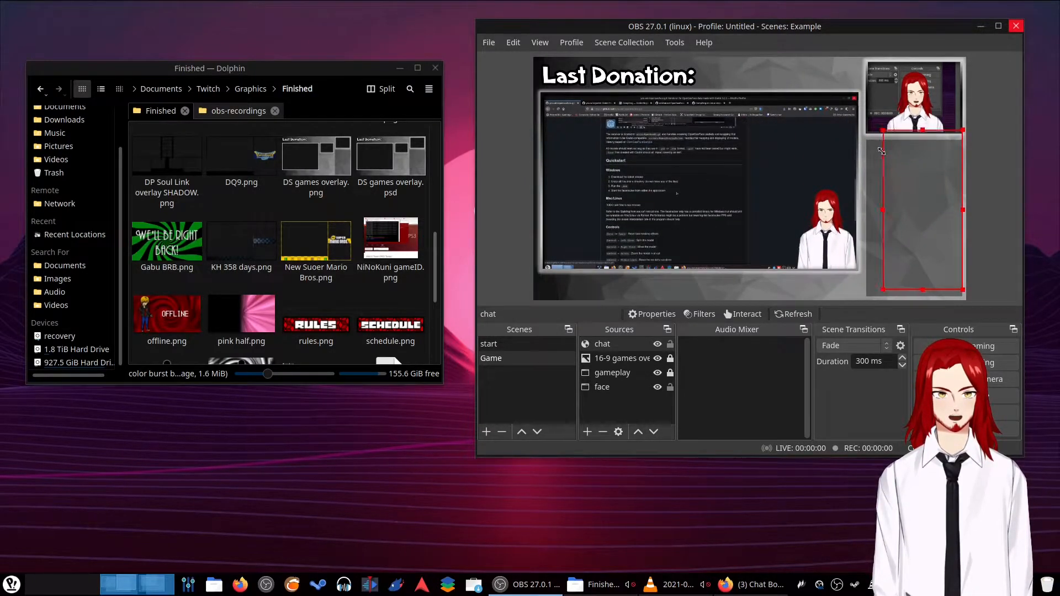
pyautogui.moveTo(892, 155); pyautogui.dragTo(867, 145)
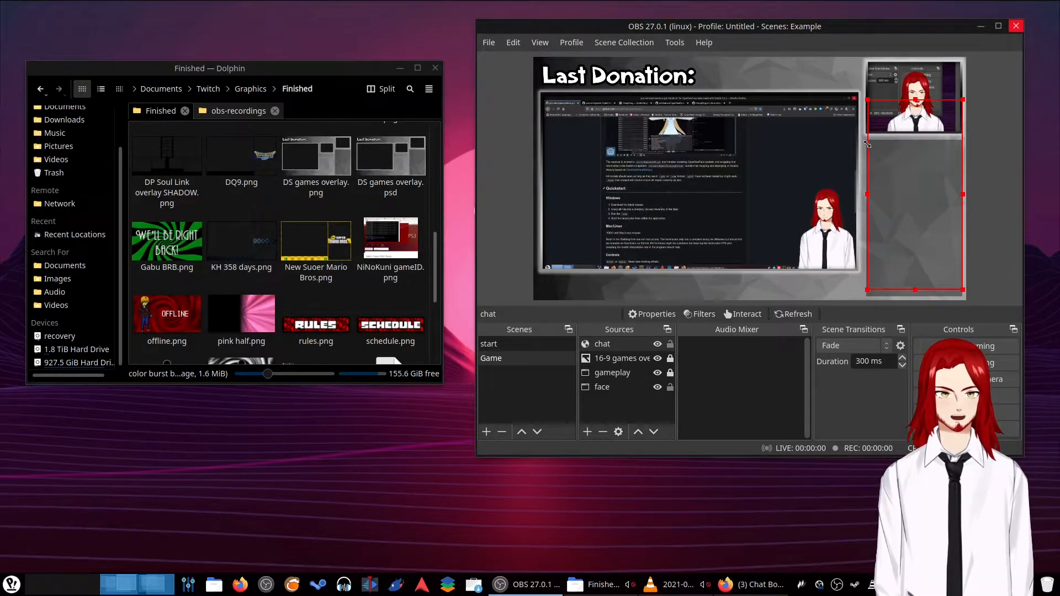
pyautogui.moveTo(961, 287); pyautogui.dragTo(933, 269)
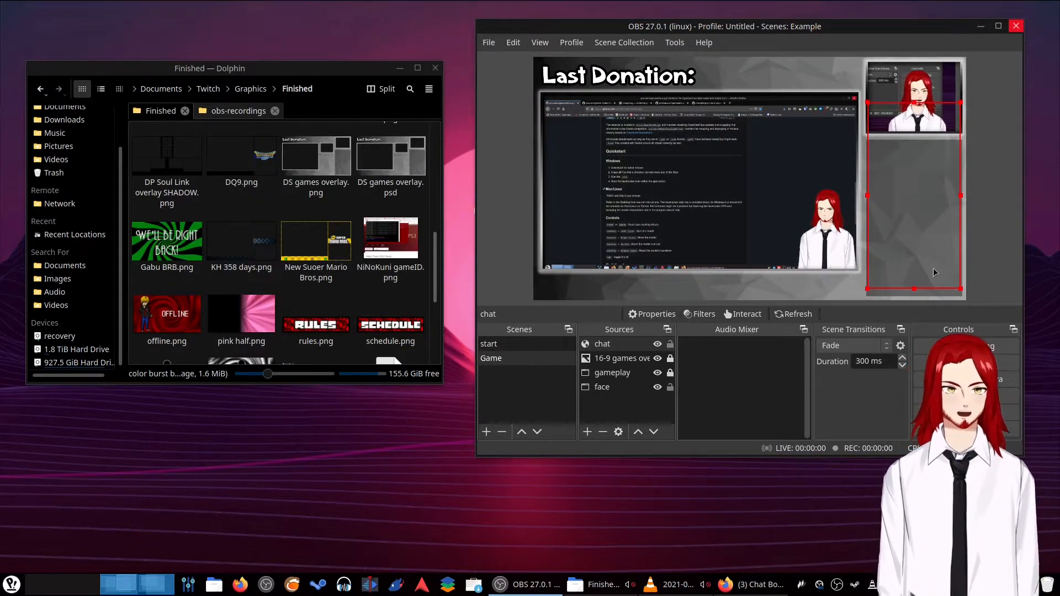
# Step: Nudge the chat source down to the bottom of its column and crop its top edge to just below the face frame
pyautogui.press('Down')
pyautogui.press('Down')
pyautogui.press('Down')
pyautogui.press('Down')
pyautogui.press('Down')
pyautogui.press('Down')
pyautogui.press('Down')
pyautogui.press('Down')
pyautogui.press('Down')
pyautogui.press('Down')
pyautogui.press('Down')
pyautogui.press('Down')
pyautogui.press('Down')
pyautogui.press('Down')
pyautogui.press('Down')
pyautogui.press('Down')
pyautogui.press('Down')
pyautogui.press('Down')
pyautogui.press('Down')
pyautogui.press('Down')
pyautogui.press('Down')
pyautogui.press('Down')
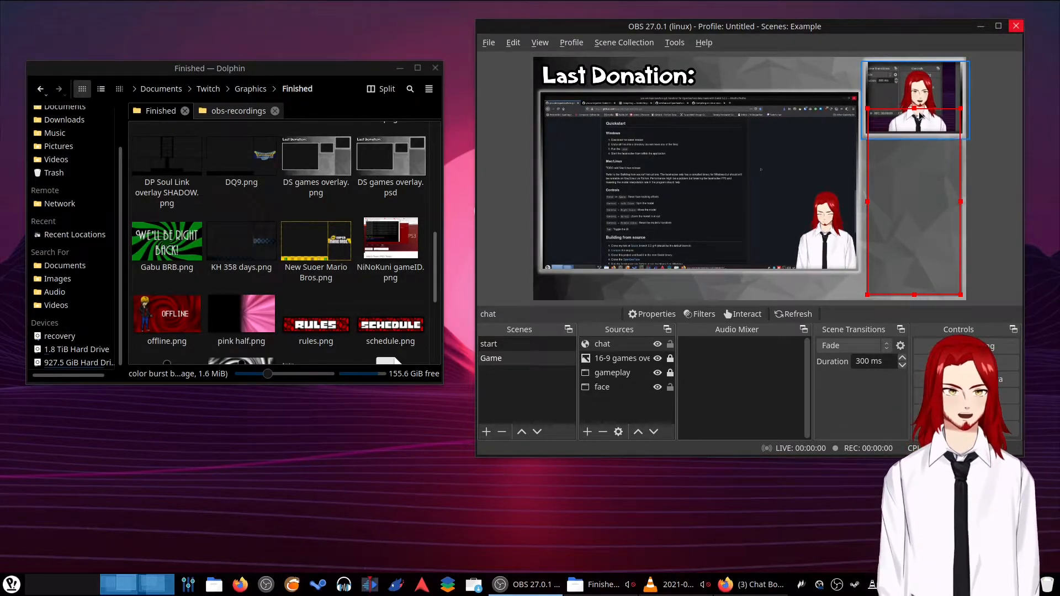
pyautogui.moveTo(914, 108); pyautogui.dragTo(917, 140)
pyautogui.click(910, 184)
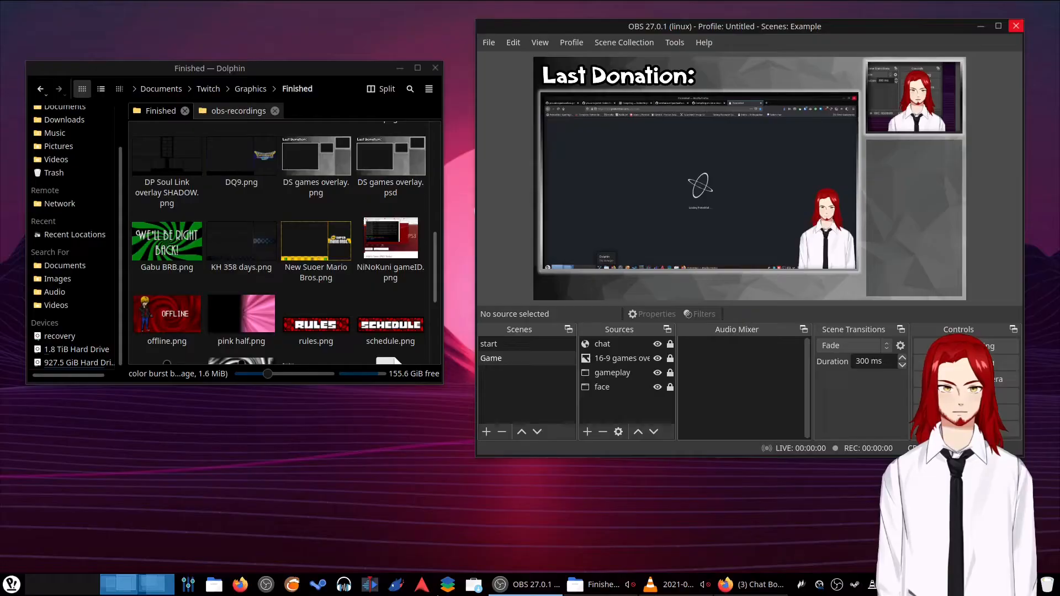
# Step: Bring up Firefox and move its window to another screen to test the Twitch chat
pyautogui.click(728, 585)
pyautogui.moveTo(621, 7); pyautogui.dragTo(1059, 99)
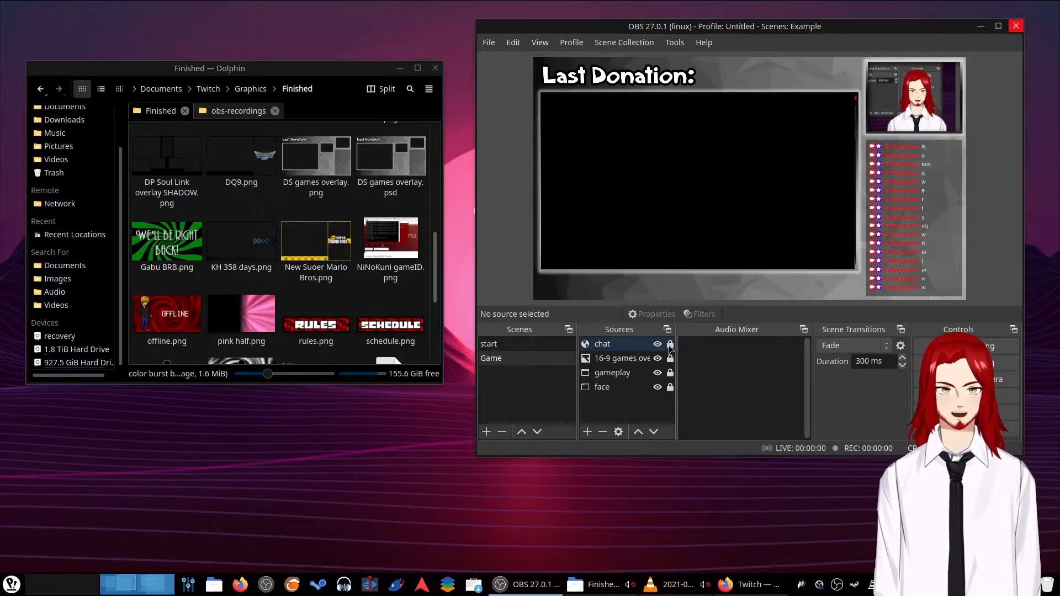
# Step: Fine-tune the chat source's position in its column, lock it and close Firefox
pyautogui.click(934, 268)
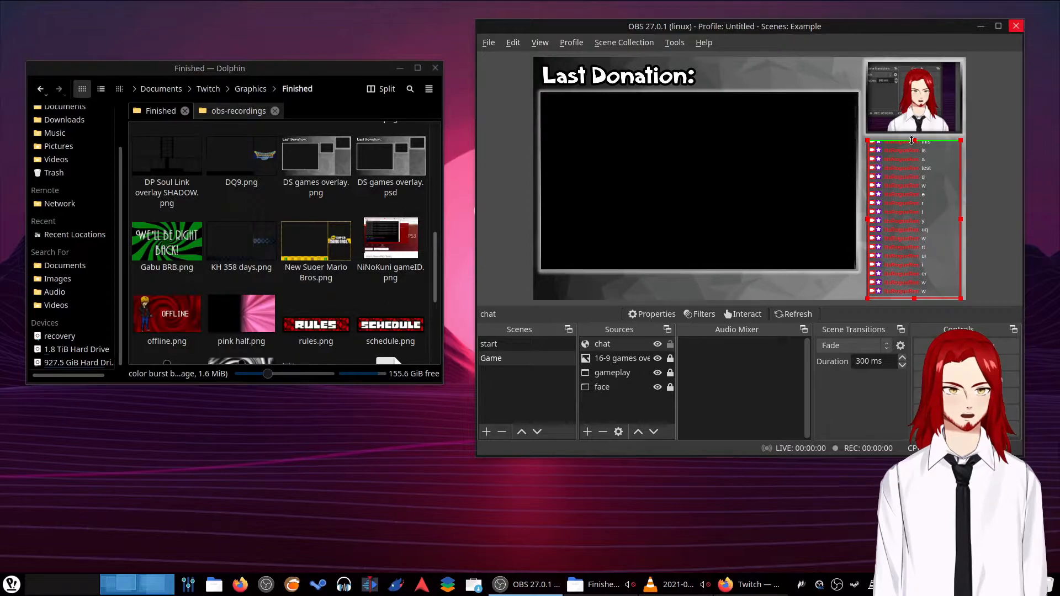
pyautogui.click(670, 344)
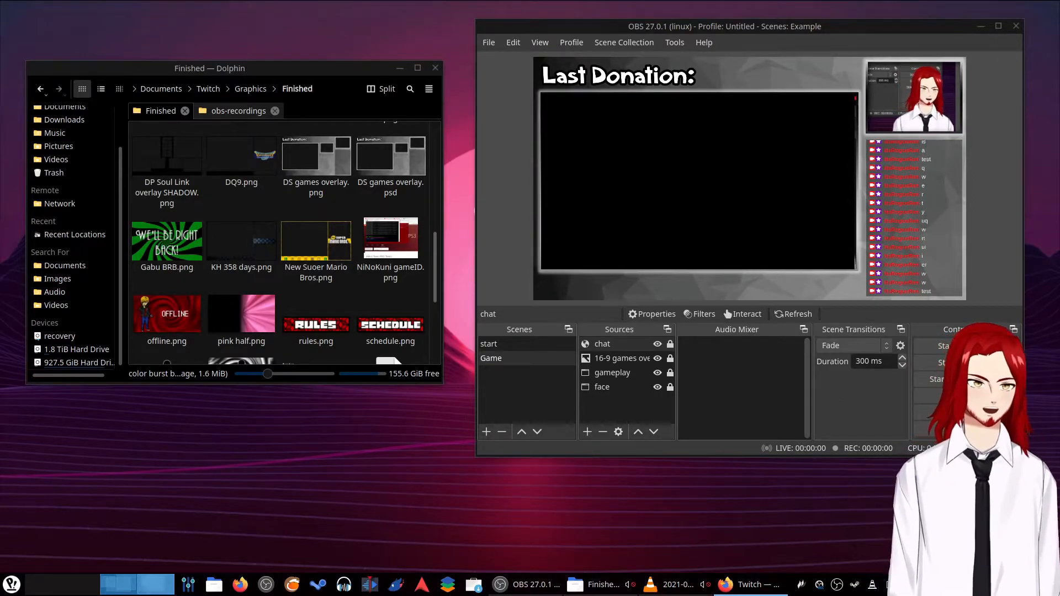
pyautogui.hotkey('alt', 'F4')
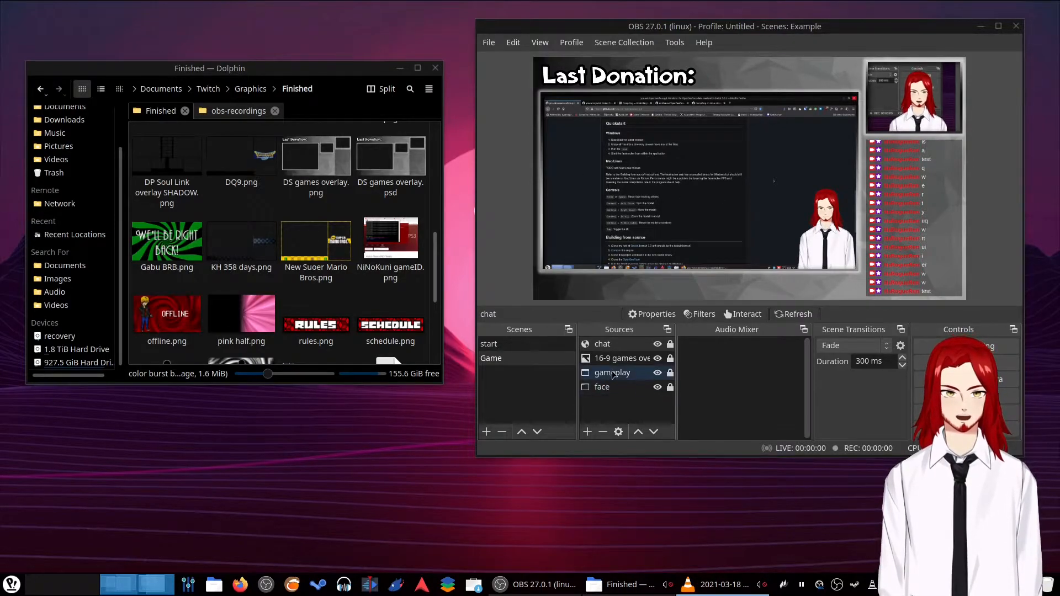
# Step: Review the gameplay source's crop and cursor capture options and accept its properties
pyautogui.doubleClick(612, 374)
pyautogui.scroll(-3, 685, 356)
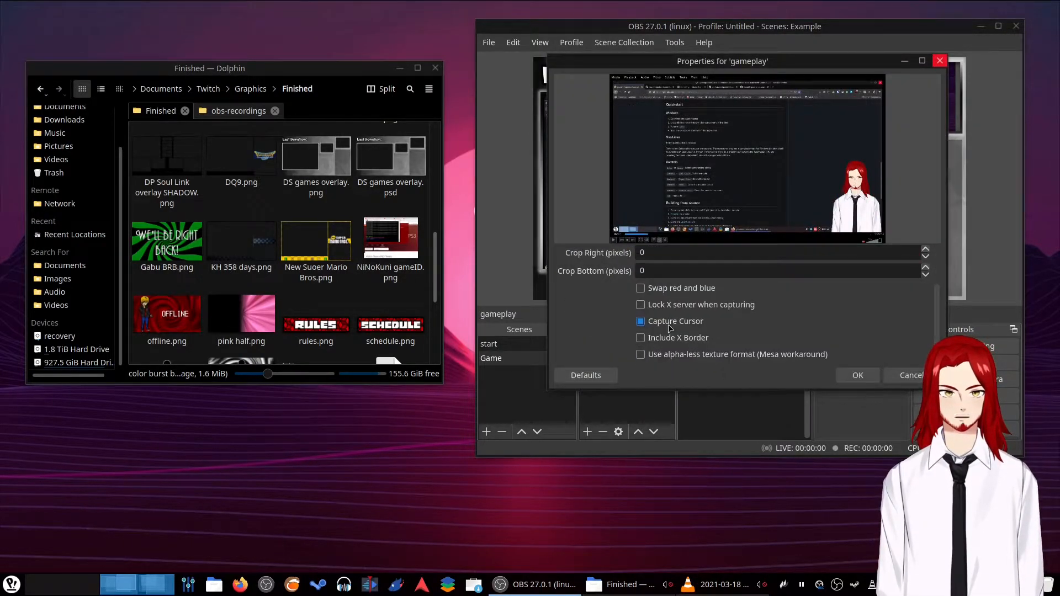
pyautogui.click(857, 376)
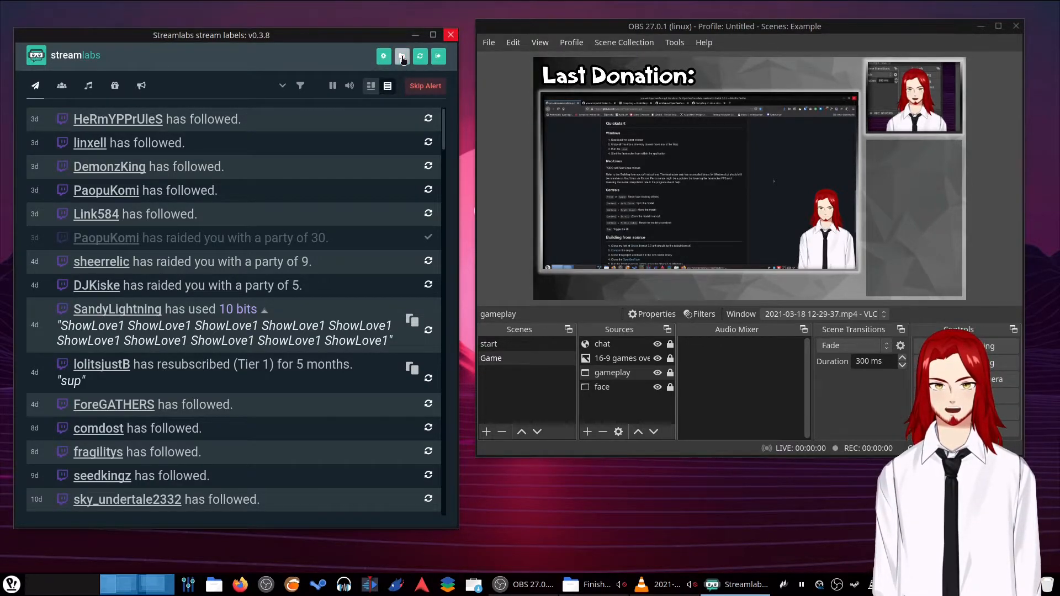
# Step: Open the Streamlabs stream labels output folder txt-files and examine its donation, follower and subscriber text files
pyautogui.click(402, 57)
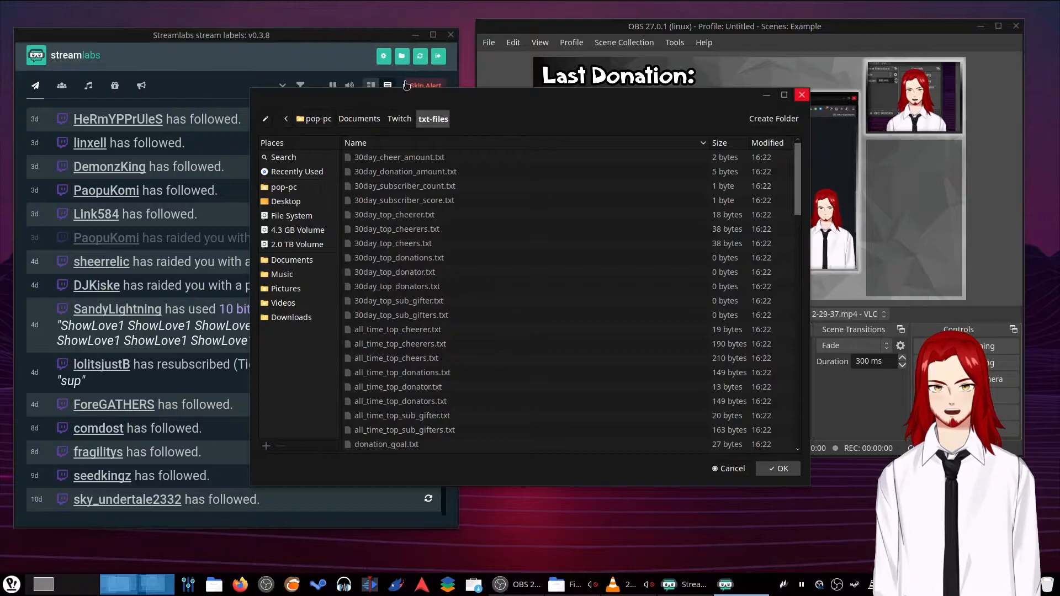
pyautogui.moveTo(413, 96); pyautogui.dragTo(471, 84)
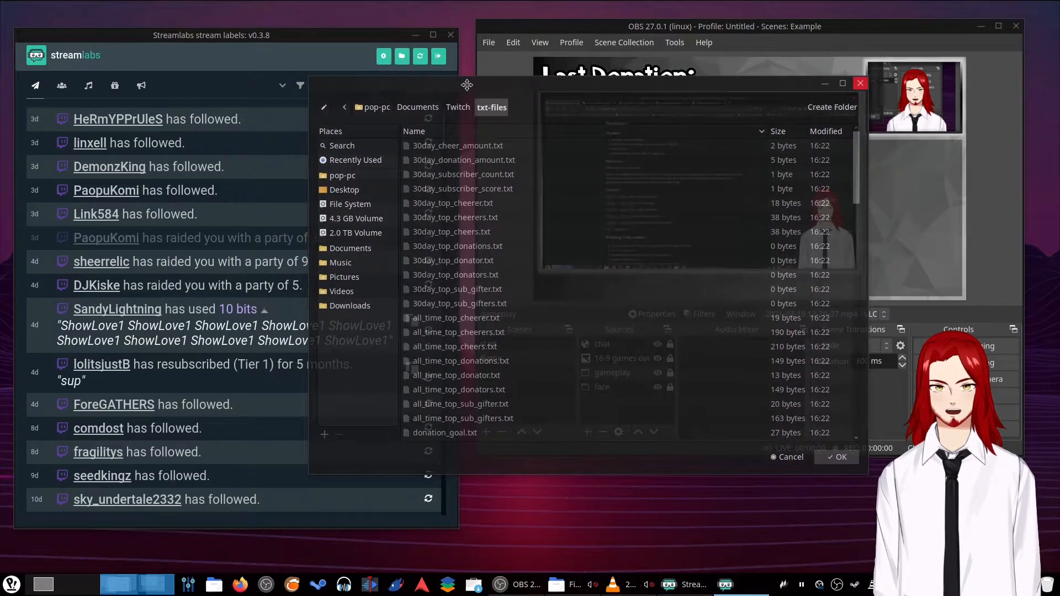
pyautogui.scroll(-8, 457, 366)
pyautogui.scroll(-4, 458, 365)
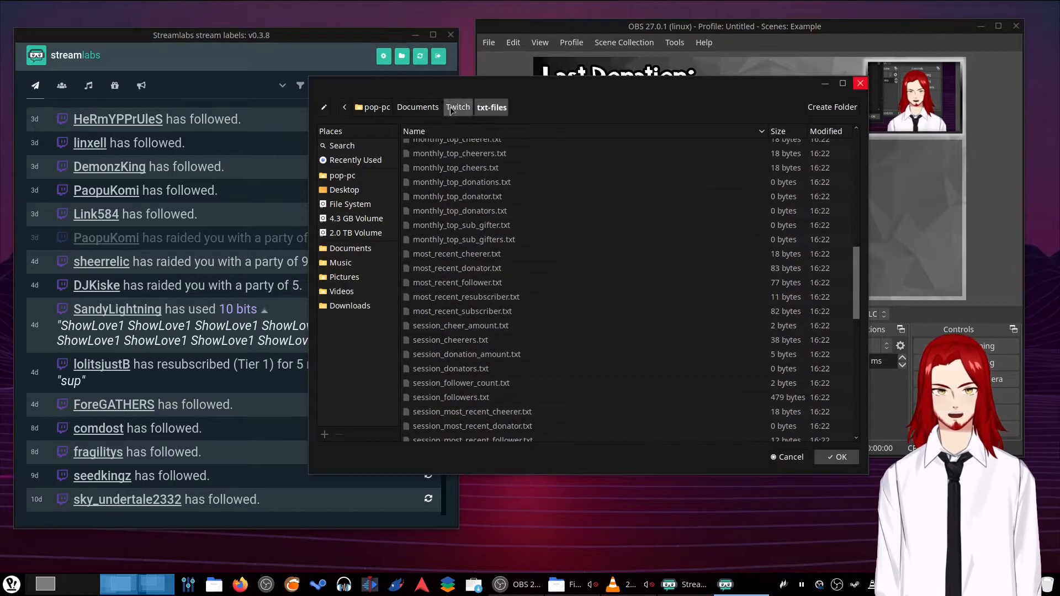
pyautogui.scroll(-1, 480, 234)
pyautogui.scroll(-1, 480, 234)
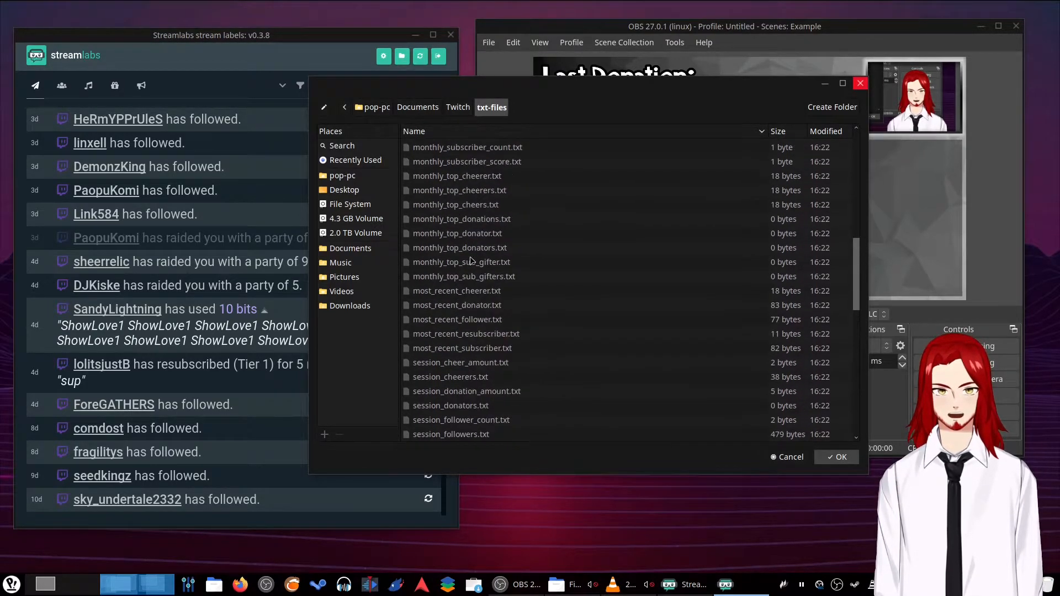
pyautogui.scroll(7, 474, 260)
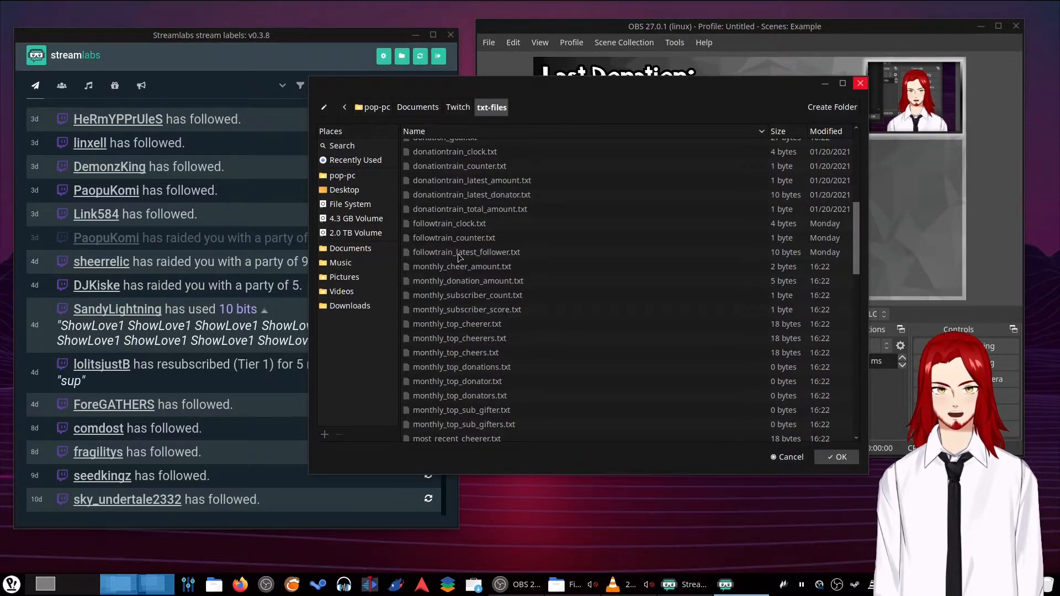
pyautogui.scroll(5, 480, 221)
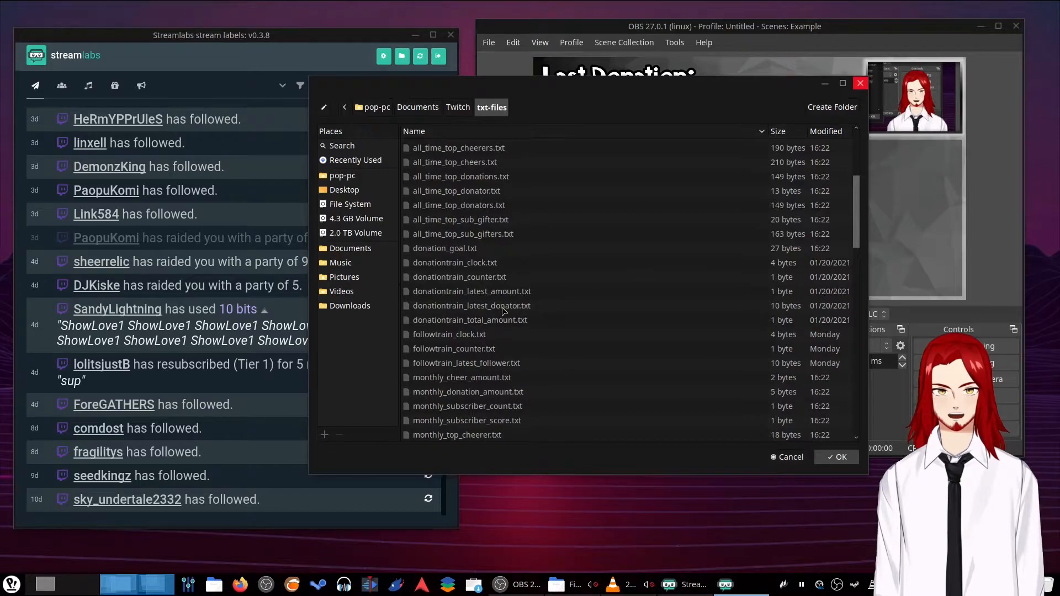
pyautogui.scroll(-5, 502, 310)
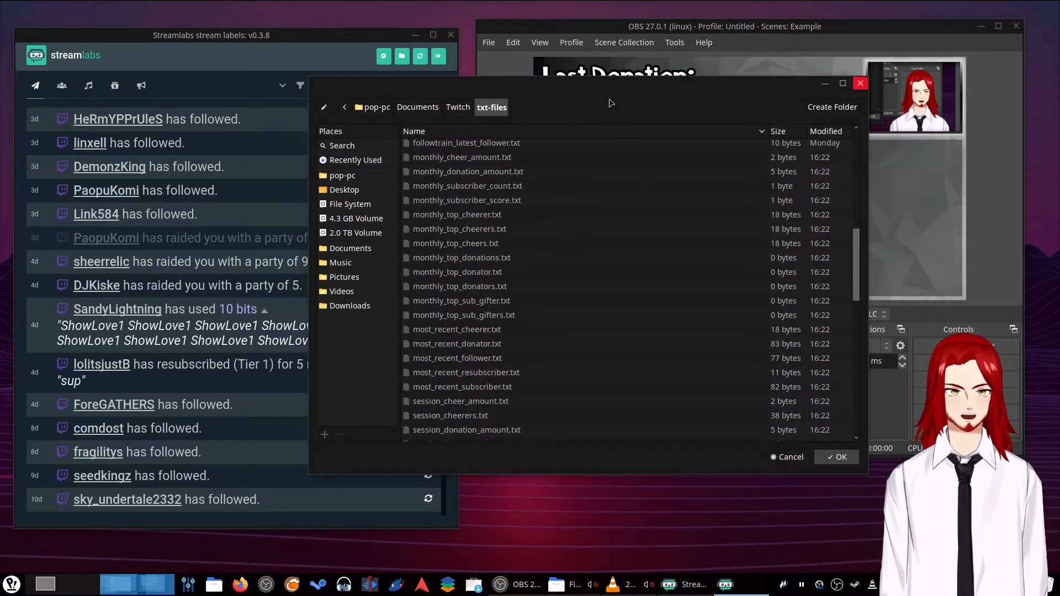
# Step: Move the folder dialog clear of OBS and add a Text (FreeType 2) source named donor to the Game scene
pyautogui.moveTo(611, 97); pyautogui.dragTo(356, 170)
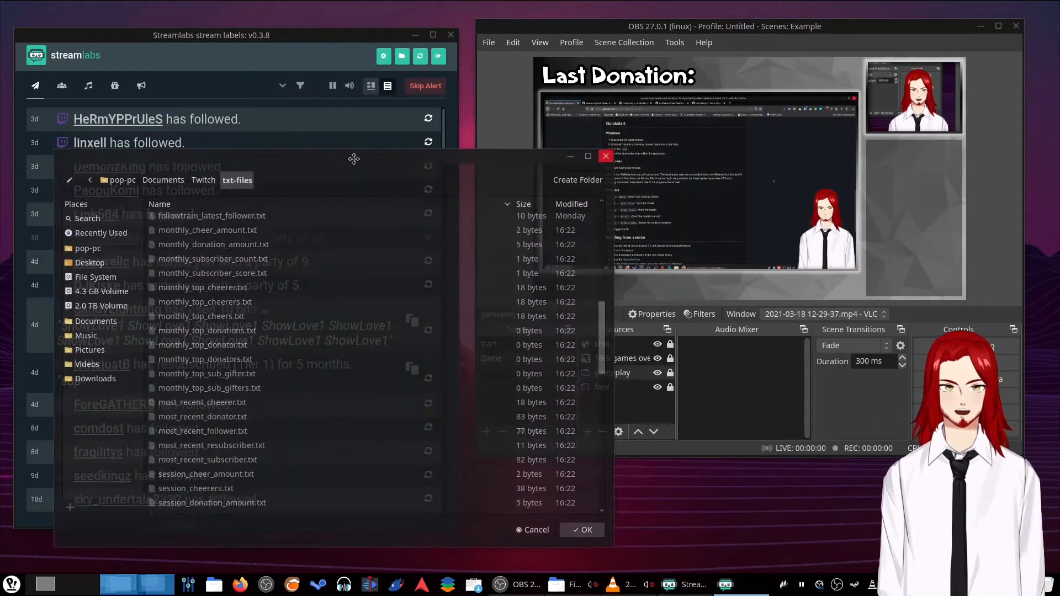
pyautogui.click(813, 29)
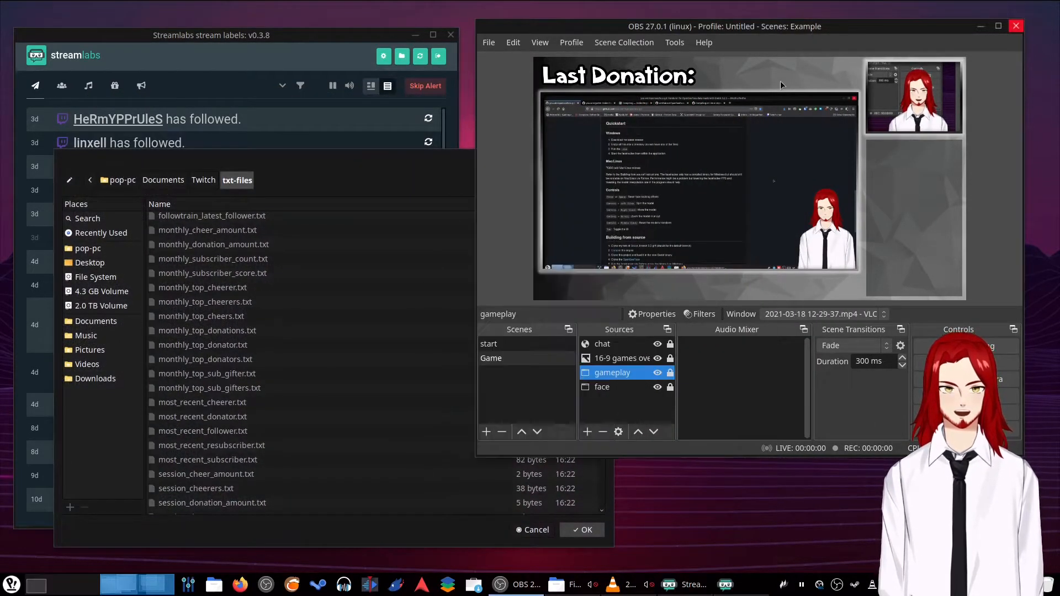
pyautogui.rightClick(621, 411)
pyautogui.moveTo(640, 416)
pyautogui.click(773, 533)
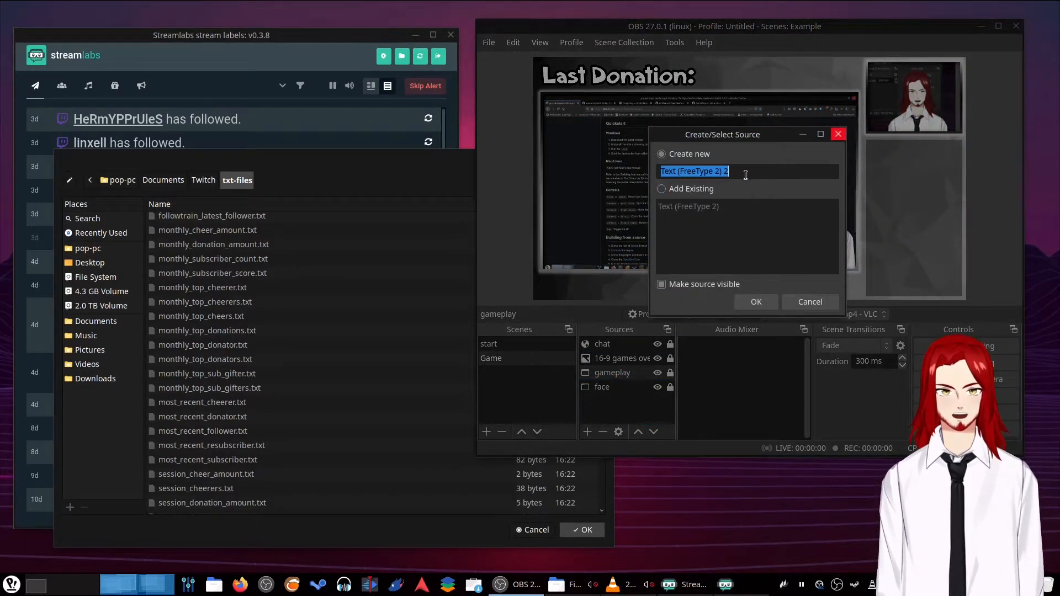
pyautogui.write('donor')
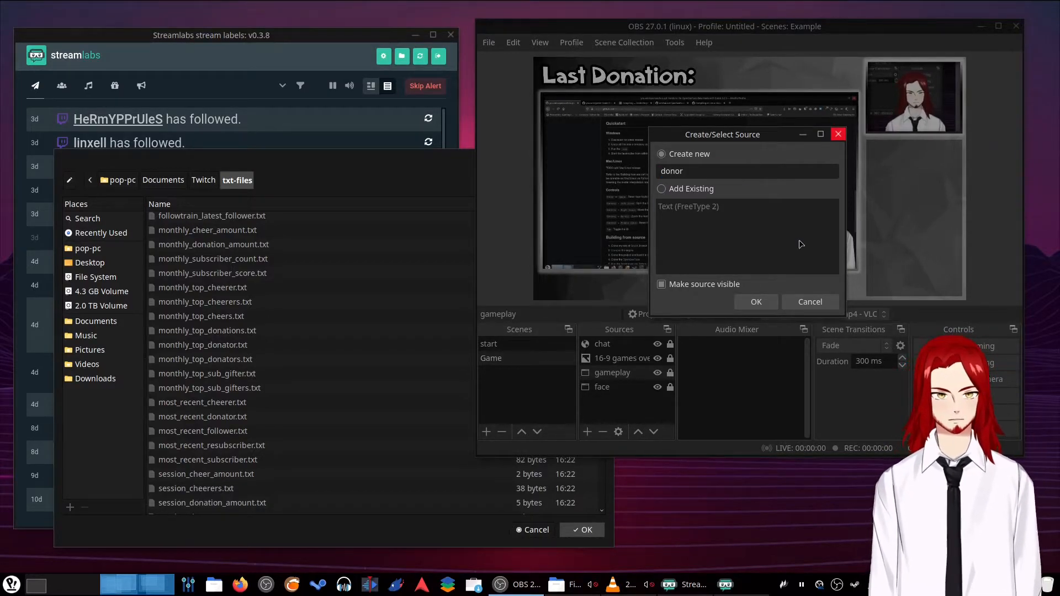
pyautogui.click(766, 303)
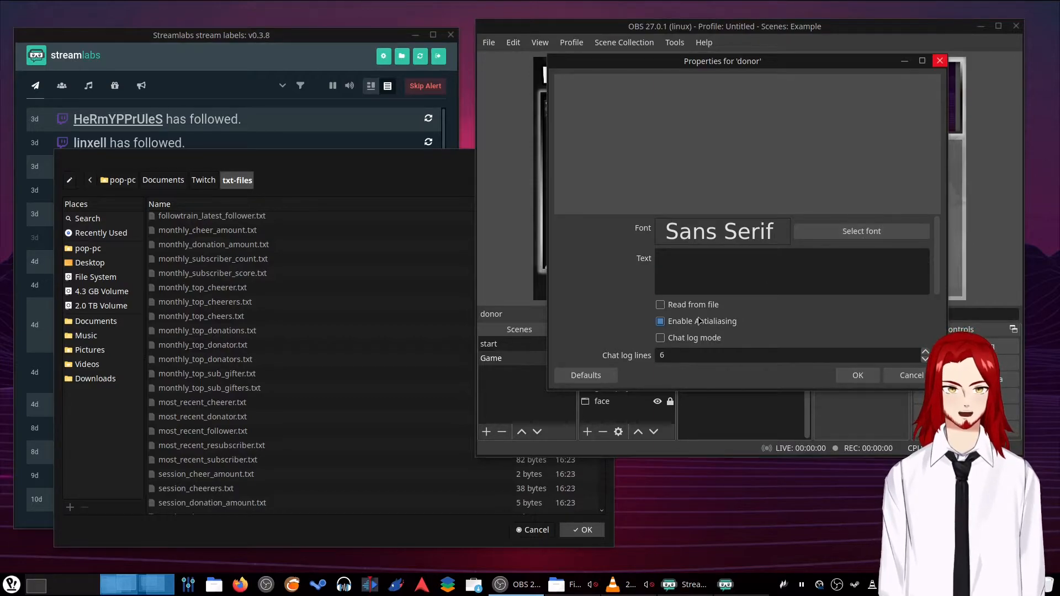
# Step: Make the donor text read from donationtrain_latest_donator.txt in Documents/Twitch/txt-files, accept it and move it beside the Last Donation heading
pyautogui.click(674, 306)
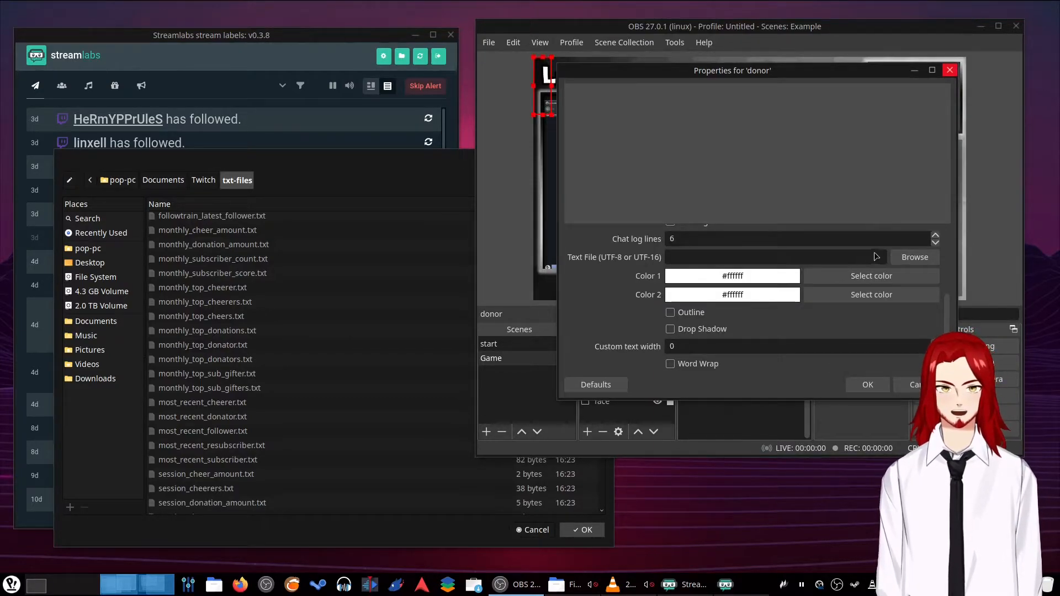
pyautogui.click(914, 258)
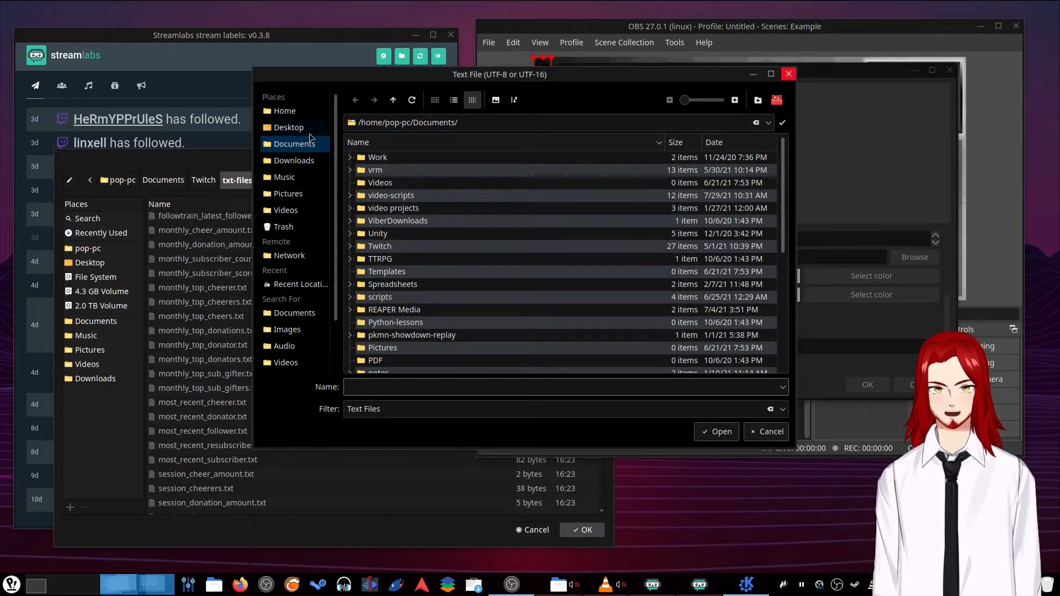
pyautogui.click(349, 247)
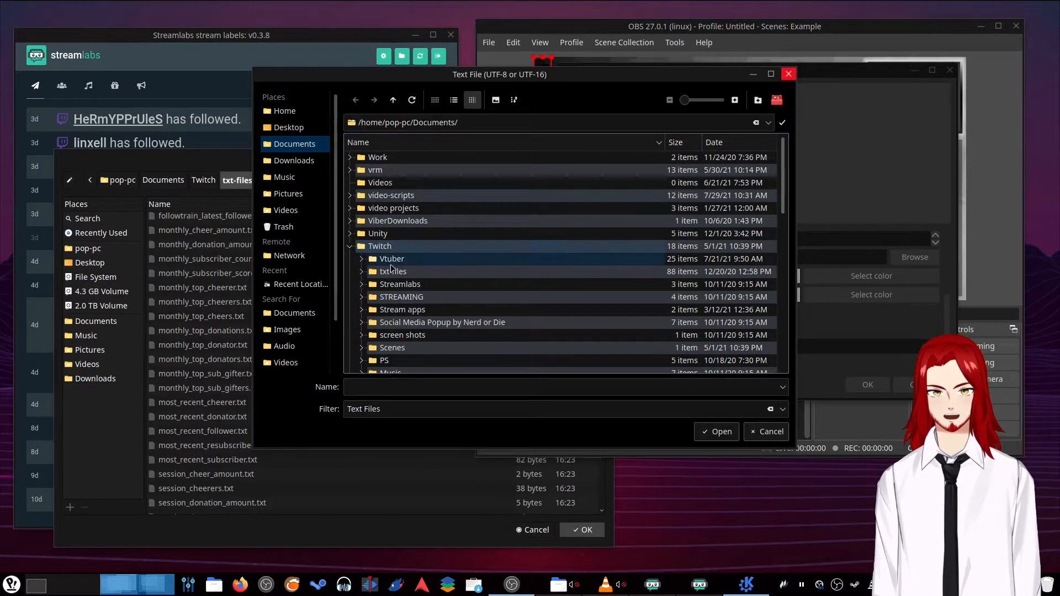
pyautogui.click(362, 271)
pyautogui.scroll(-15, 386, 287)
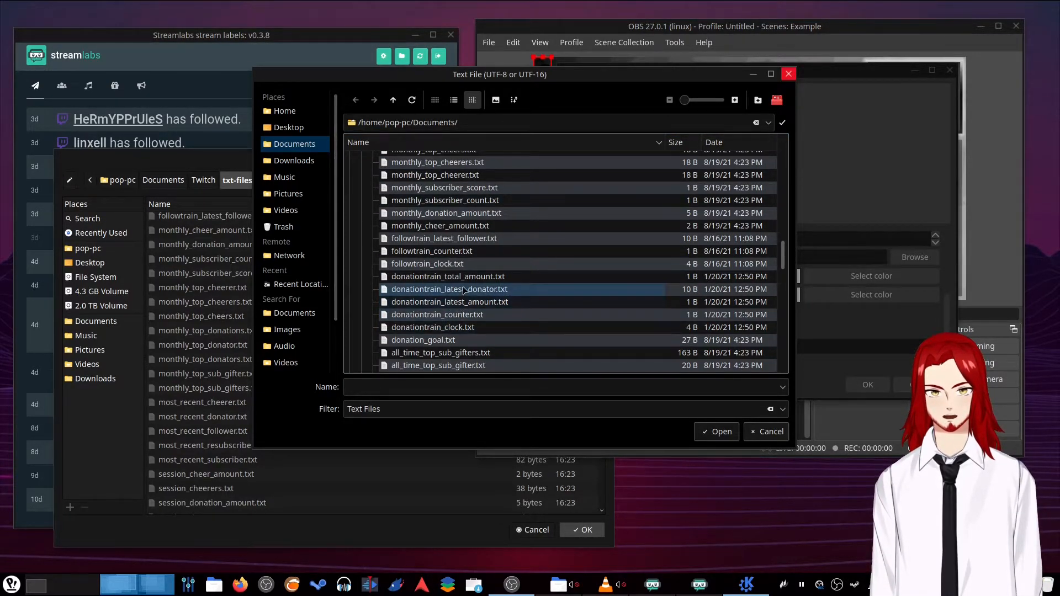
pyautogui.click(465, 294)
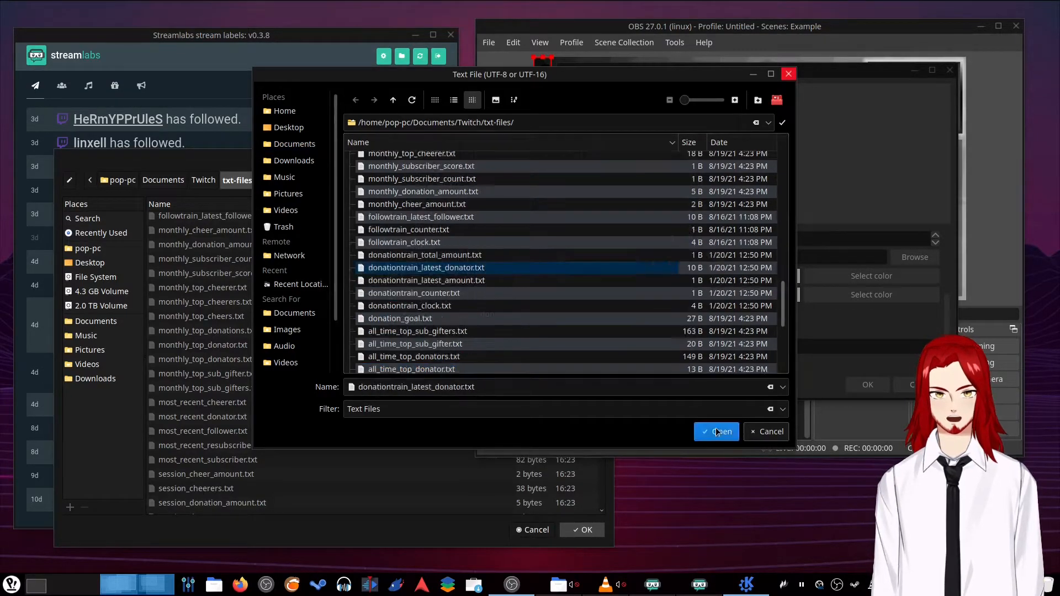
pyautogui.click(724, 425)
pyautogui.click(867, 384)
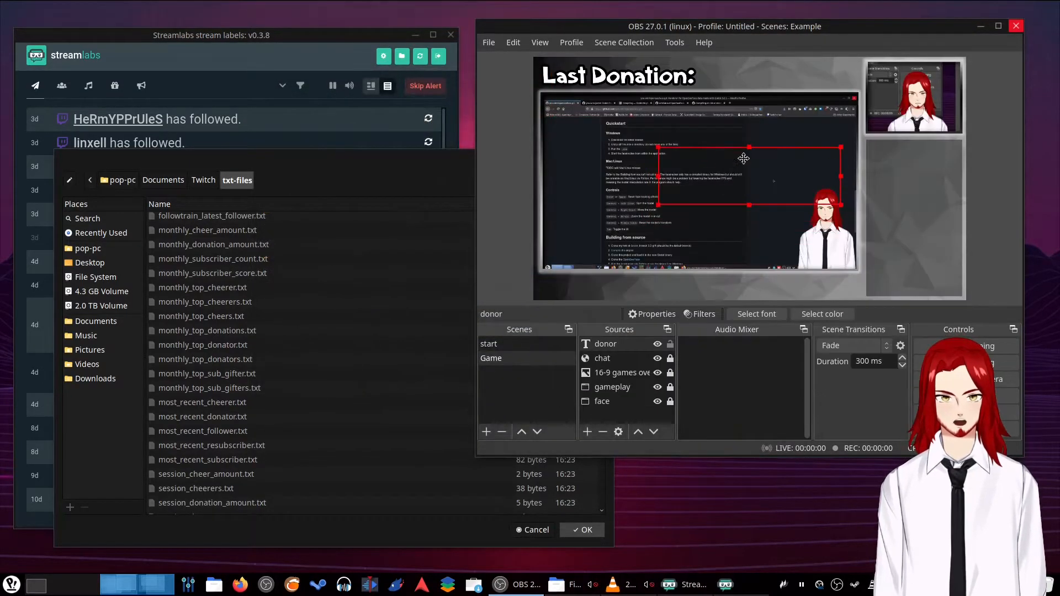
pyautogui.moveTo(743, 158); pyautogui.dragTo(749, 96)
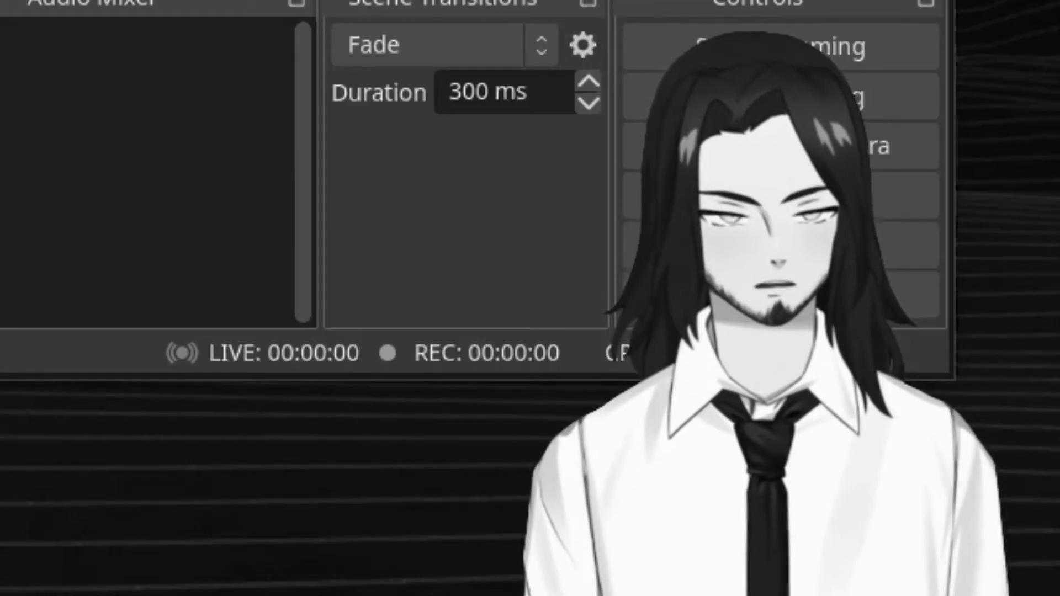
# Step: Set the donor text's font to URW Bookman L, Demi Bold Italic, size 256, and accept its properties
pyautogui.doubleClick(613, 344)
pyautogui.click(653, 169)
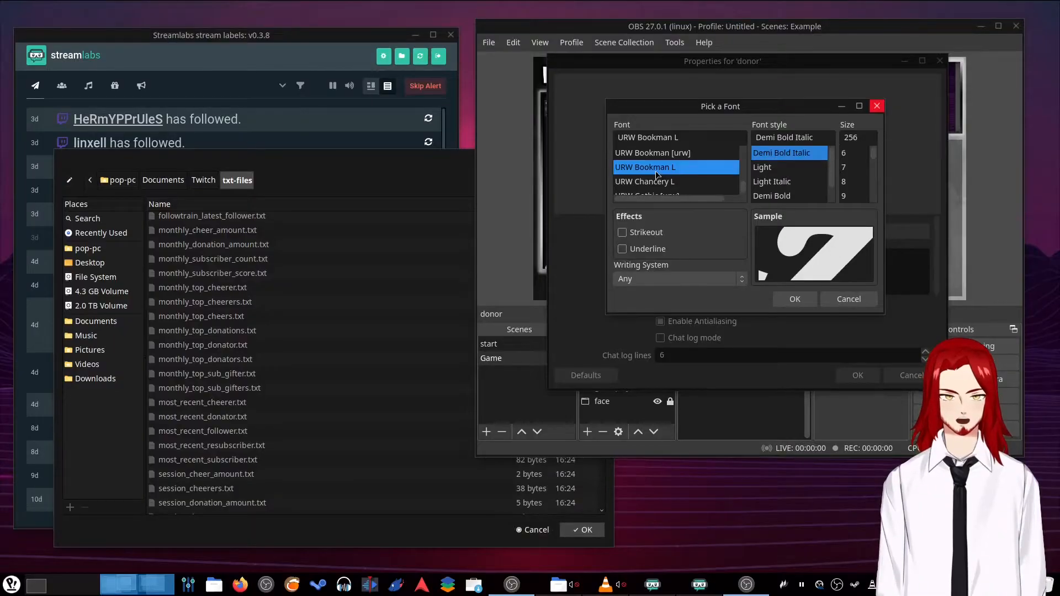
pyautogui.click(795, 299)
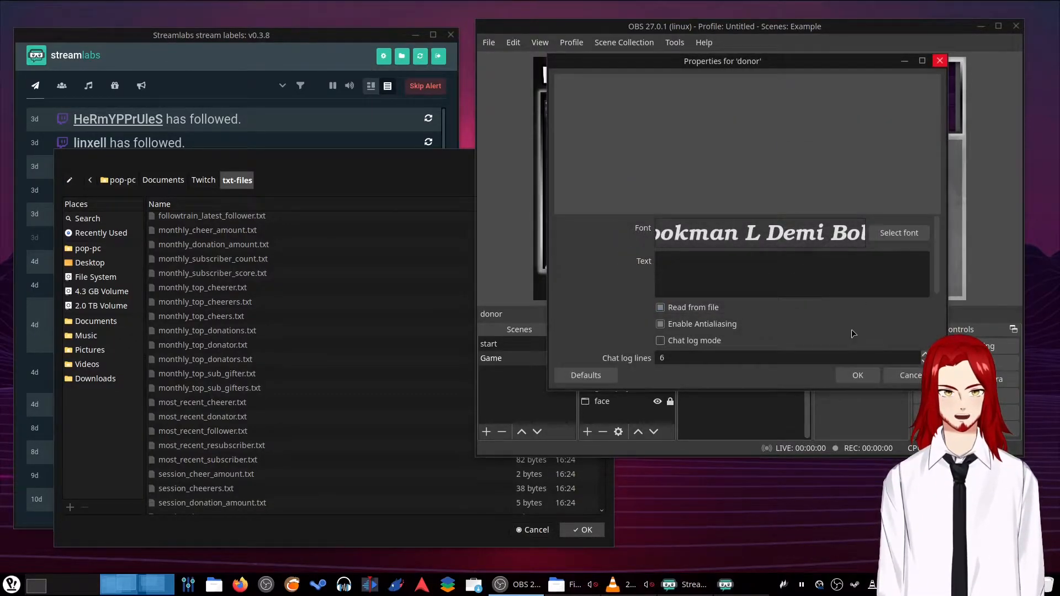
pyautogui.click(857, 375)
# Step: Shrink the donor text box and fit it into the strip between the Last Donation heading and the face frame
pyautogui.moveTo(782, 61); pyautogui.dragTo(785, 77)
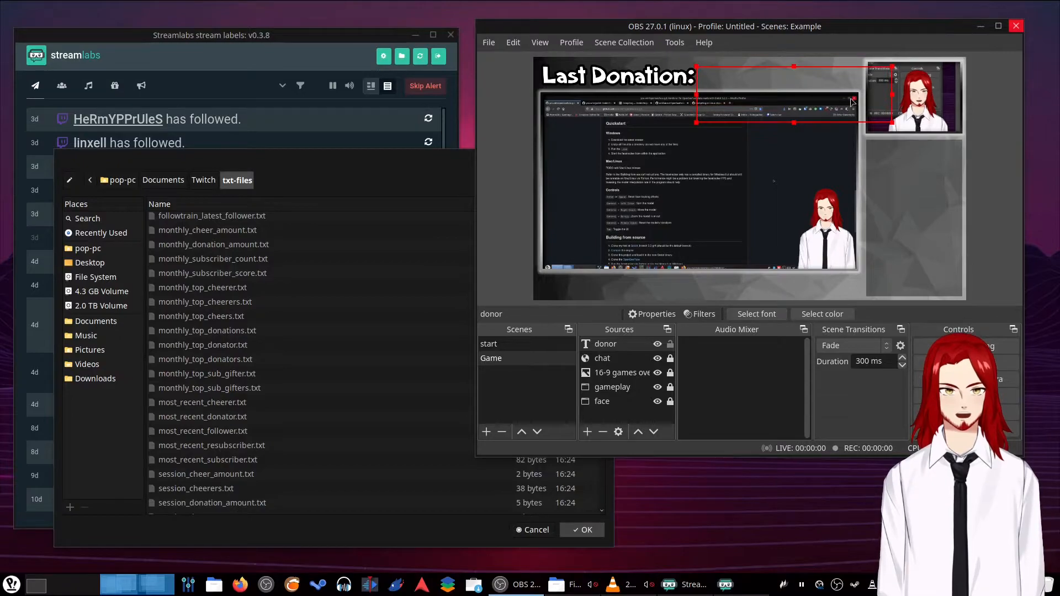
pyautogui.moveTo(891, 121); pyautogui.dragTo(846, 108)
pyautogui.moveTo(787, 76)
pyautogui.mouseDown()
pyautogui.moveTo(795, 65)
pyautogui.moveTo(777, 59)
pyautogui.mouseUp()
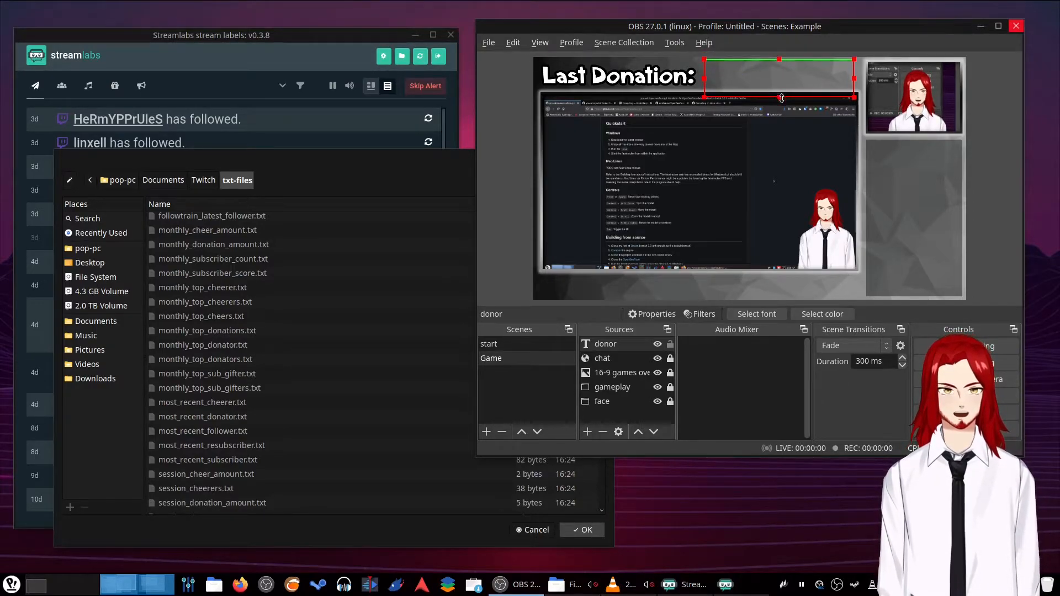
pyautogui.moveTo(779, 97); pyautogui.dragTo(776, 71)
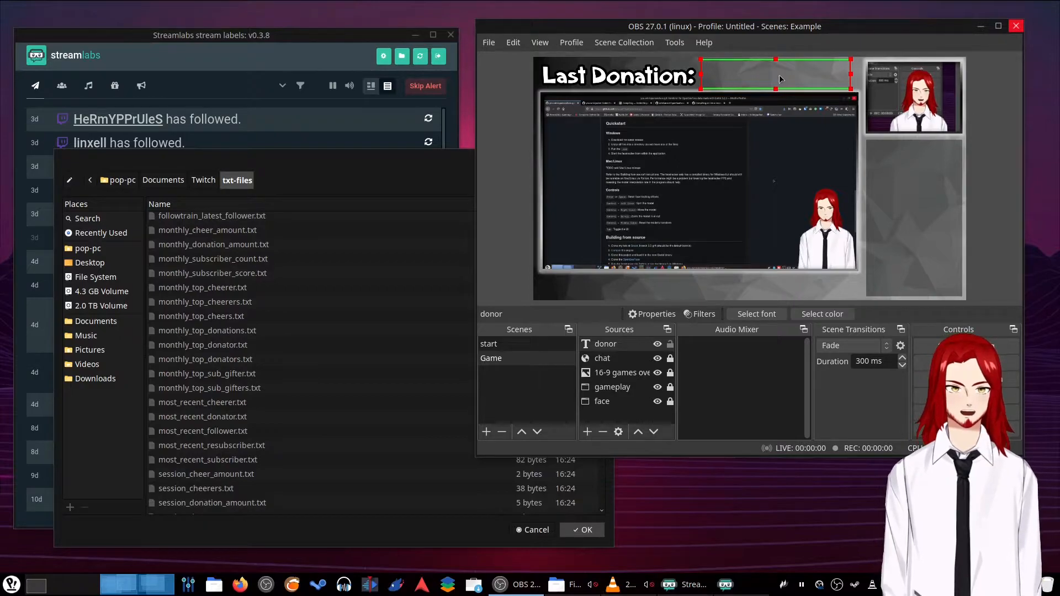
# Step: Add an Audio Input Capture (PulseAudio) source to the Game scene with Jack source (pulse_in) as its device
pyautogui.click(641, 418)
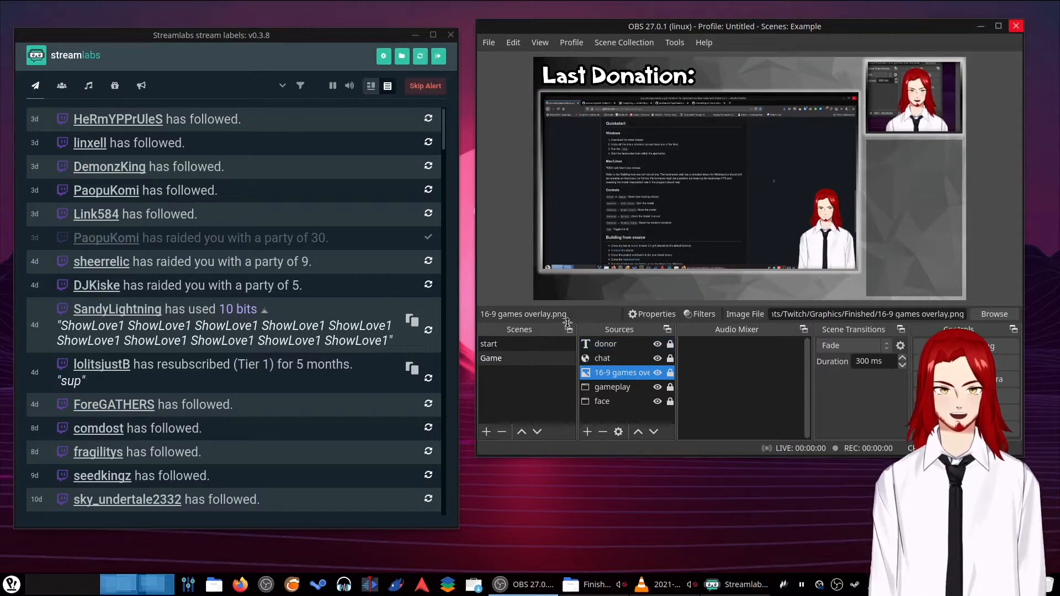
pyautogui.rightClick(596, 416)
pyautogui.moveTo(618, 423)
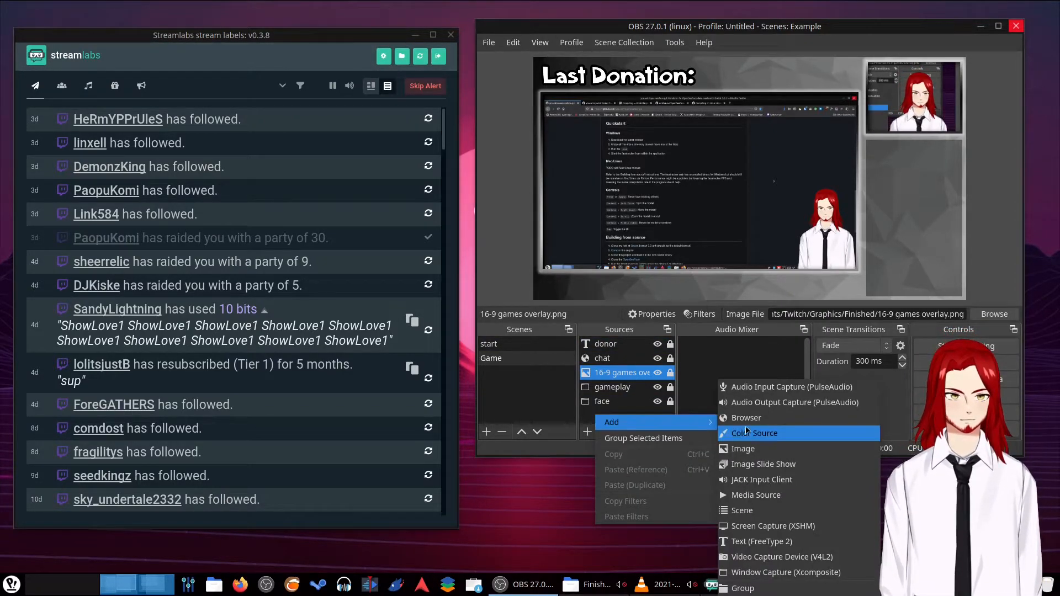
pyautogui.click(783, 387)
pyautogui.click(743, 311)
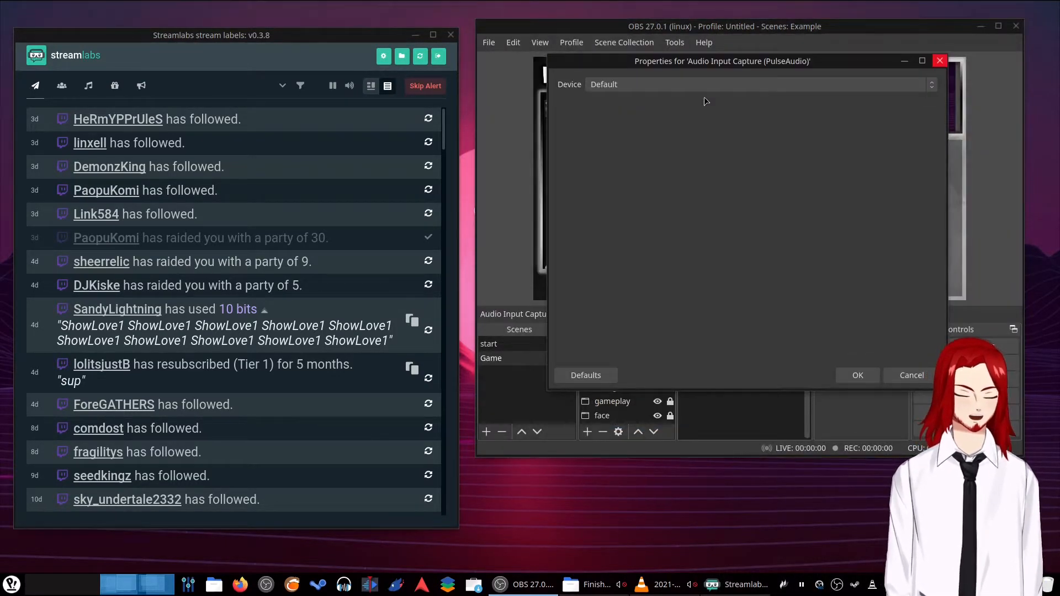
pyautogui.click(681, 85)
pyautogui.click(673, 115)
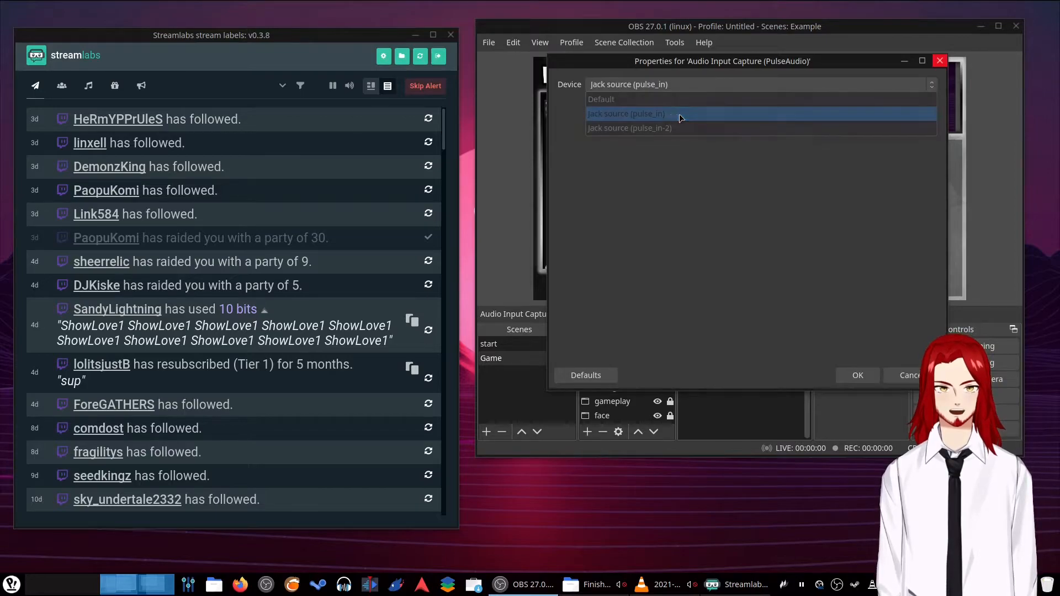
pyautogui.click(858, 375)
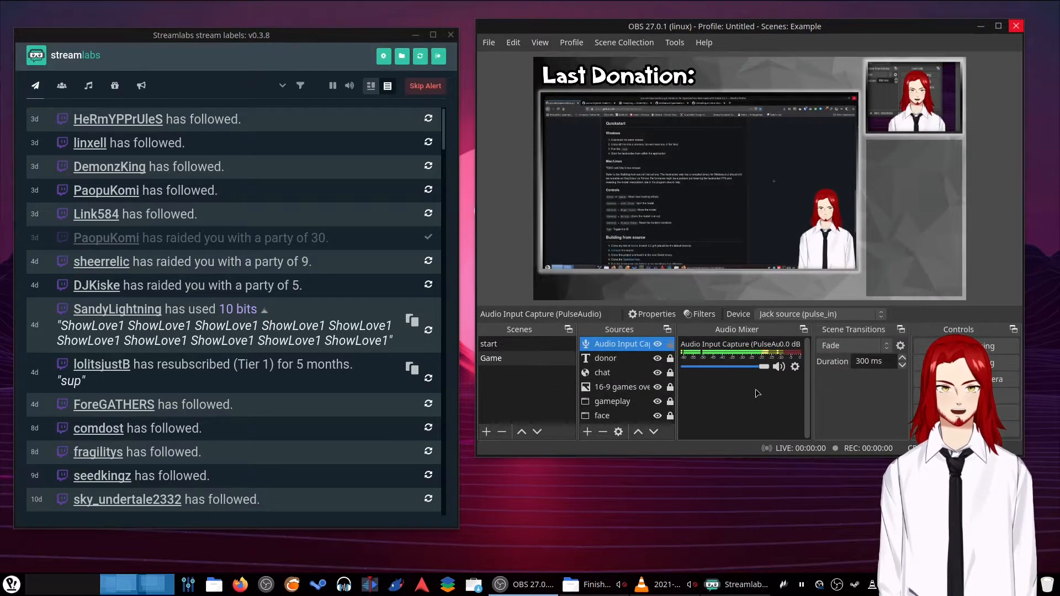
# Step: Add an Audio Output Capture (PulseAudio) source to the Game scene and choose Jack sink (pulse_out) as its device
pyautogui.click(587, 431)
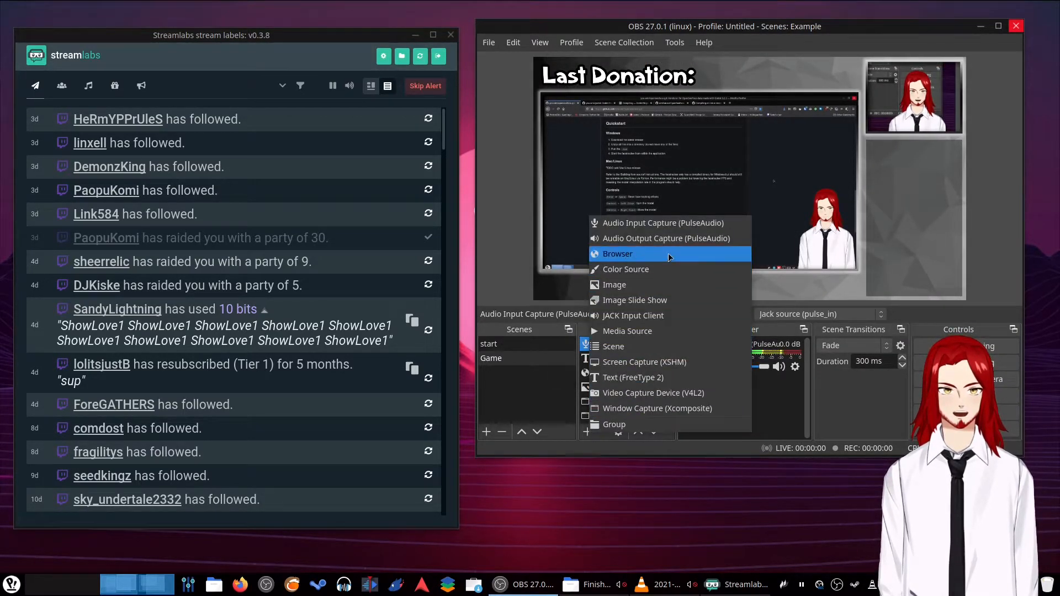
pyautogui.click(665, 238)
pyautogui.press('Return')
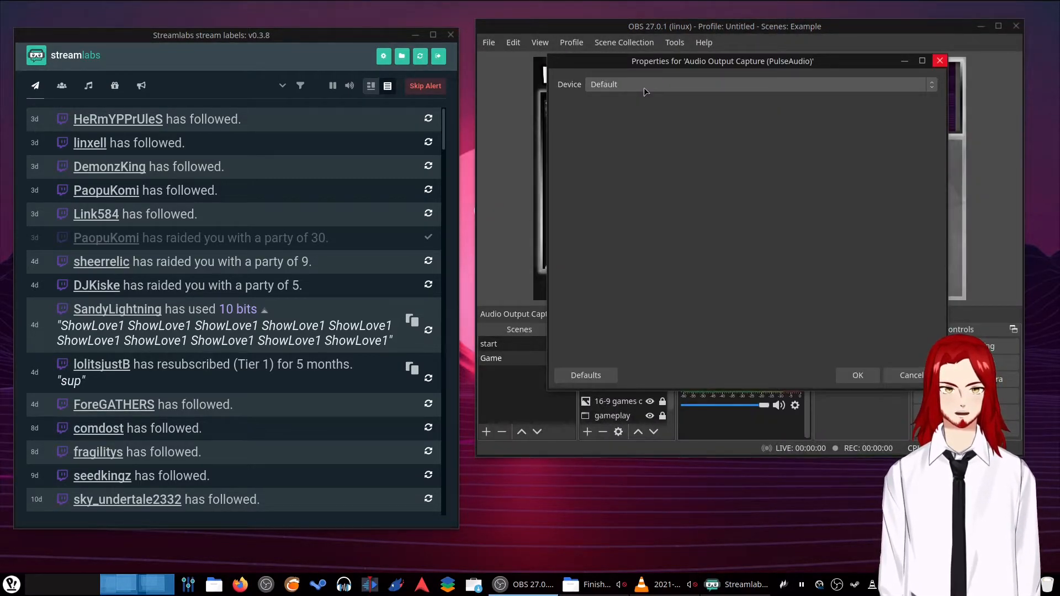
pyautogui.click(643, 87)
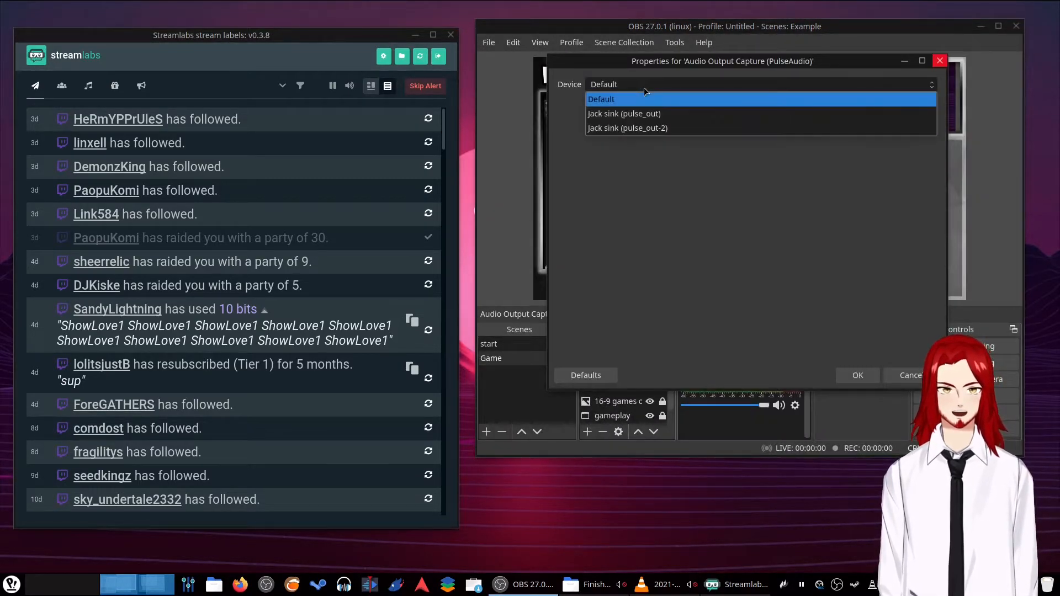
pyautogui.click(654, 117)
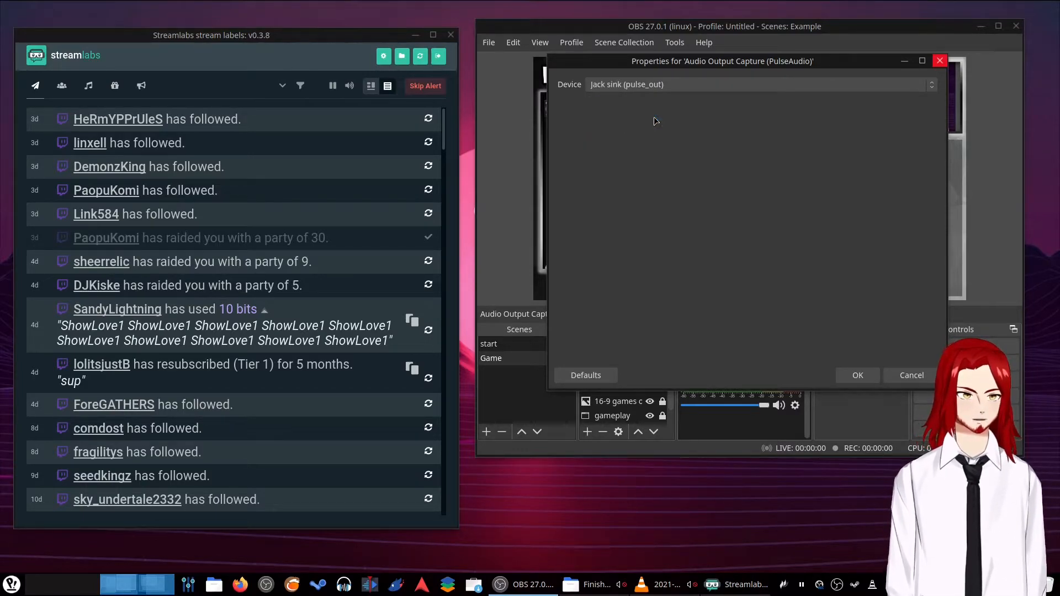
# Step: Try Jack sink (pulse_out-2) and Default as the output capture's device, return to Jack sink (pulse_out) and accept
pyautogui.click(677, 85)
pyautogui.click(670, 125)
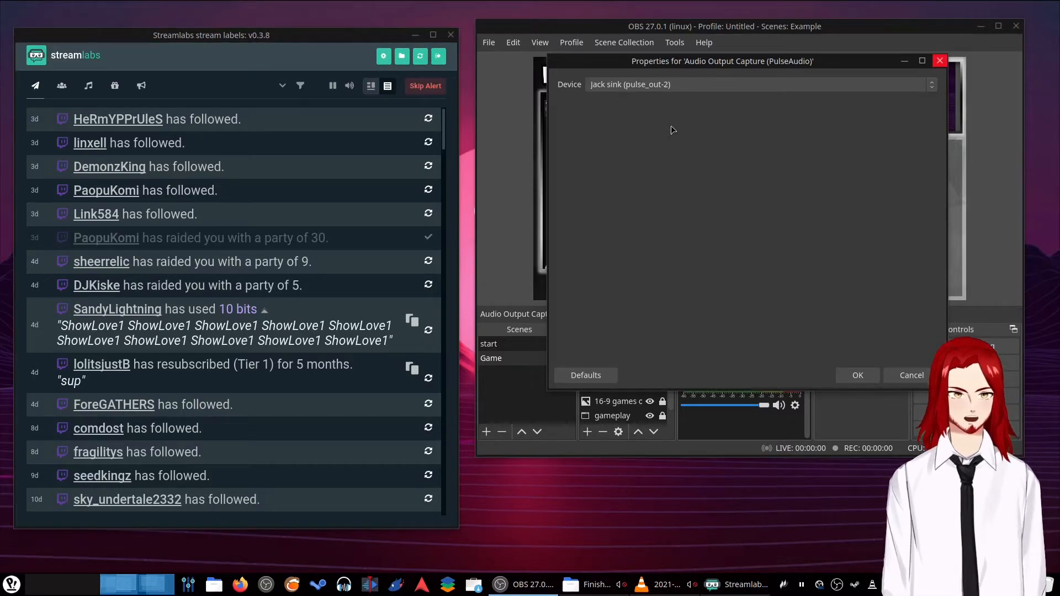
pyautogui.click(635, 84)
pyautogui.click(635, 113)
pyautogui.click(635, 85)
pyautogui.click(637, 101)
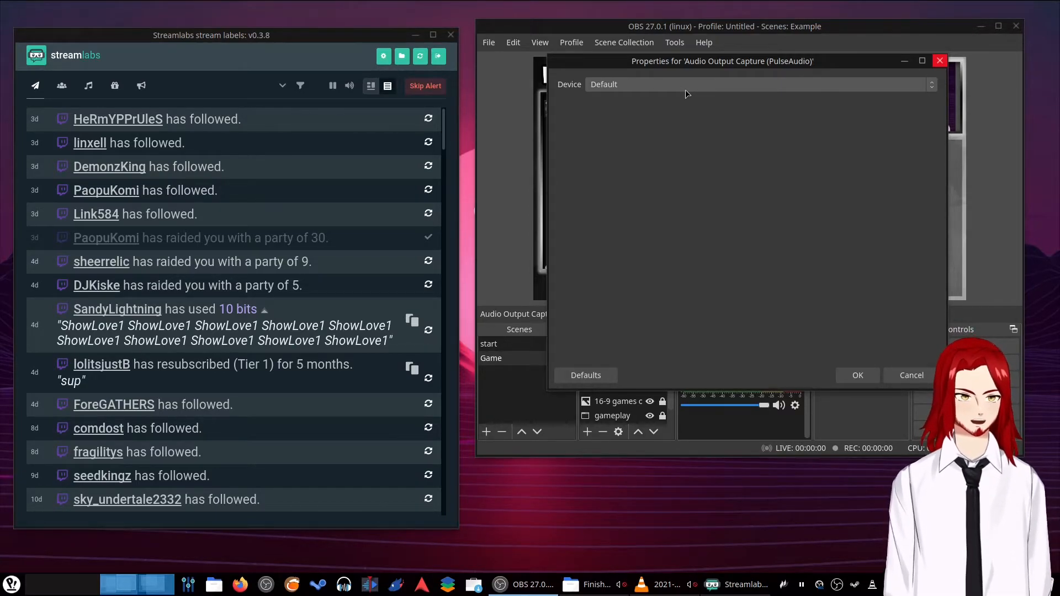
pyautogui.scroll(-1, 685, 90)
pyautogui.click(858, 376)
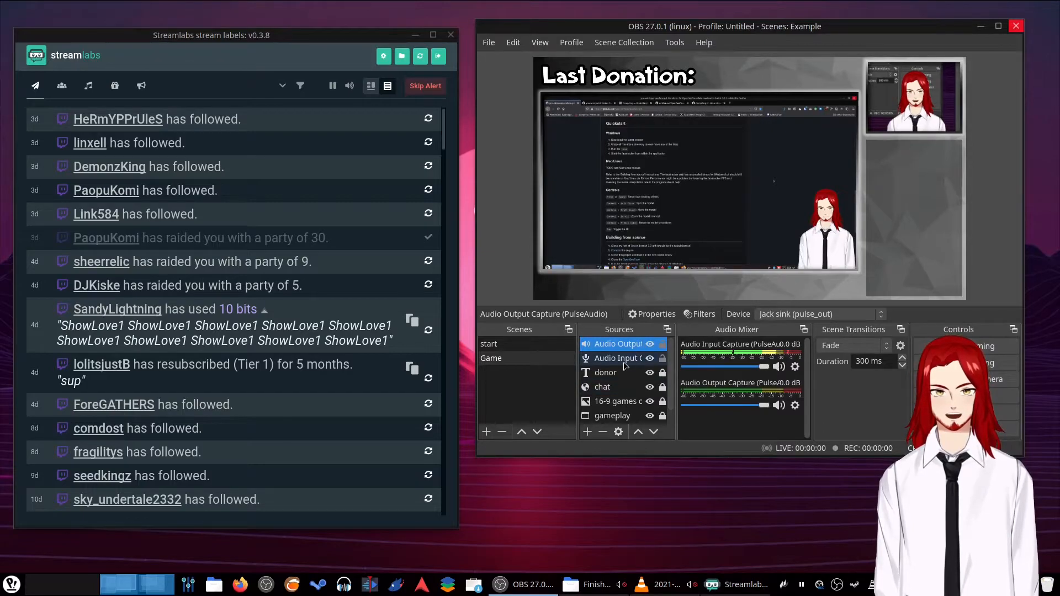
# Step: Rename the Audio Input Capture source as mic
pyautogui.rightClick(625, 364)
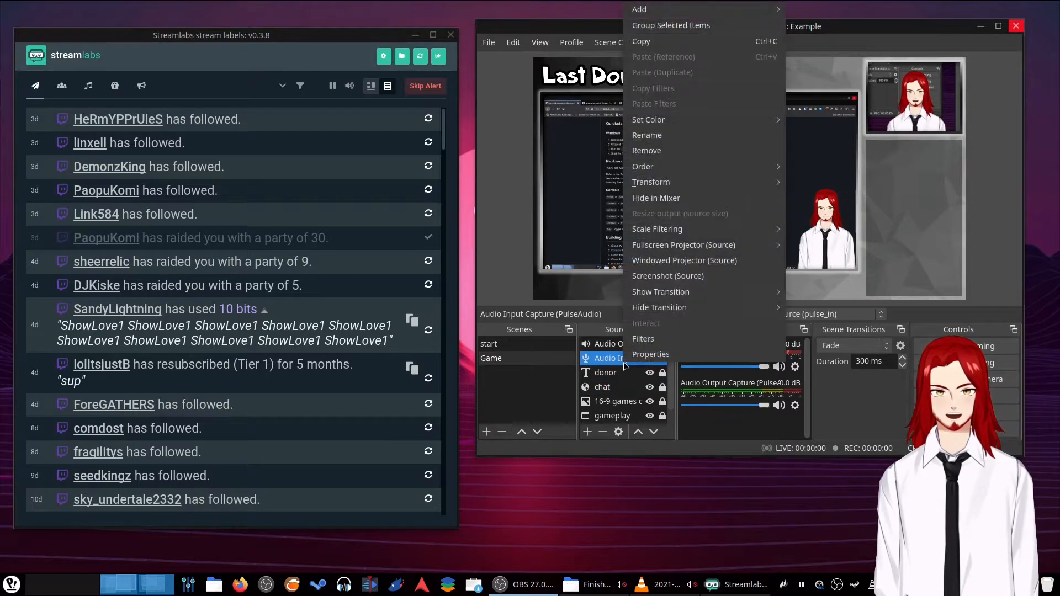
pyautogui.click(662, 136)
pyautogui.write('mic')
pyautogui.press('Return')
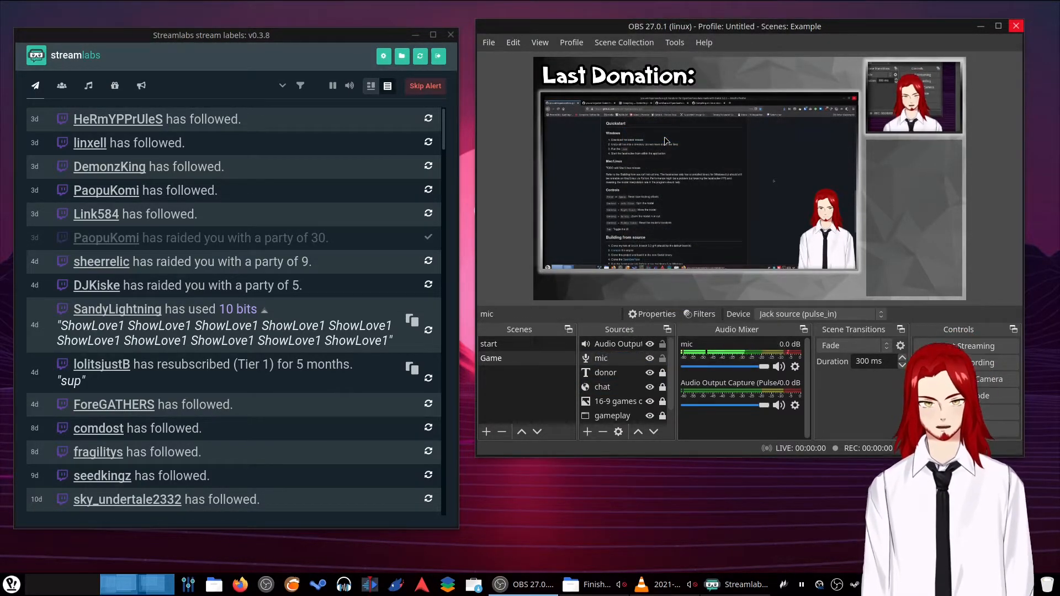
# Step: Dismiss the Audio Output Capture's properties without changes and rename the source as desktop
pyautogui.doubleClick(618, 344)
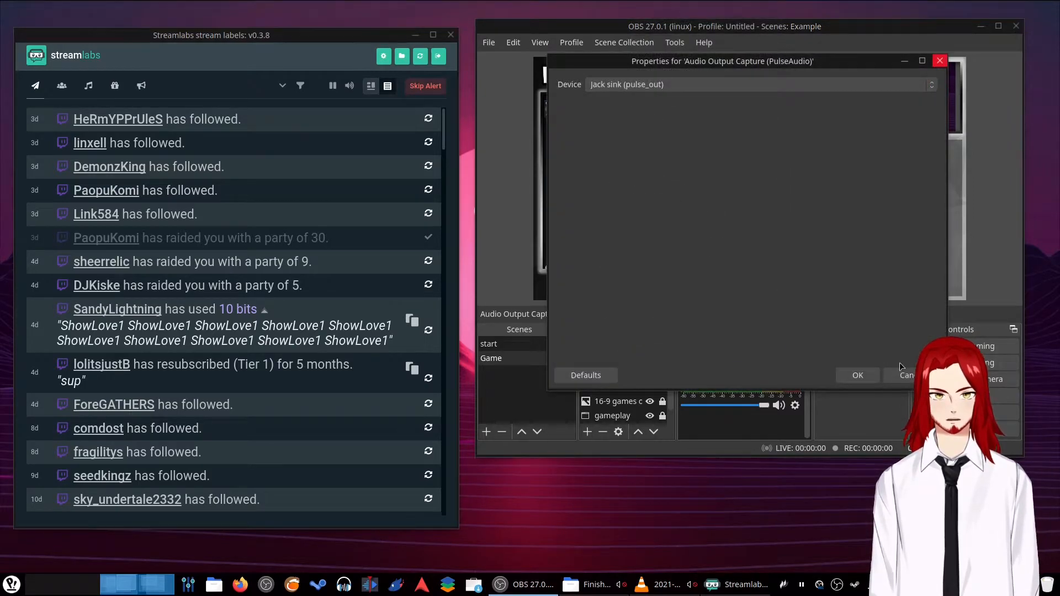
pyautogui.click(904, 377)
pyautogui.rightClick(625, 345)
pyautogui.click(656, 137)
pyautogui.write('desk')
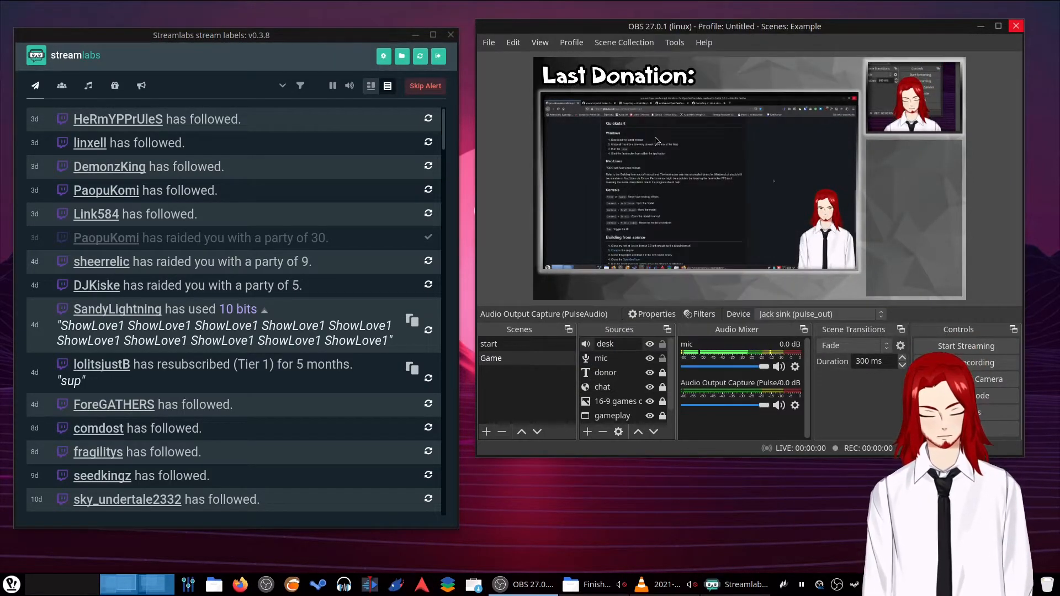
pyautogui.write('top')
pyautogui.press('Return')
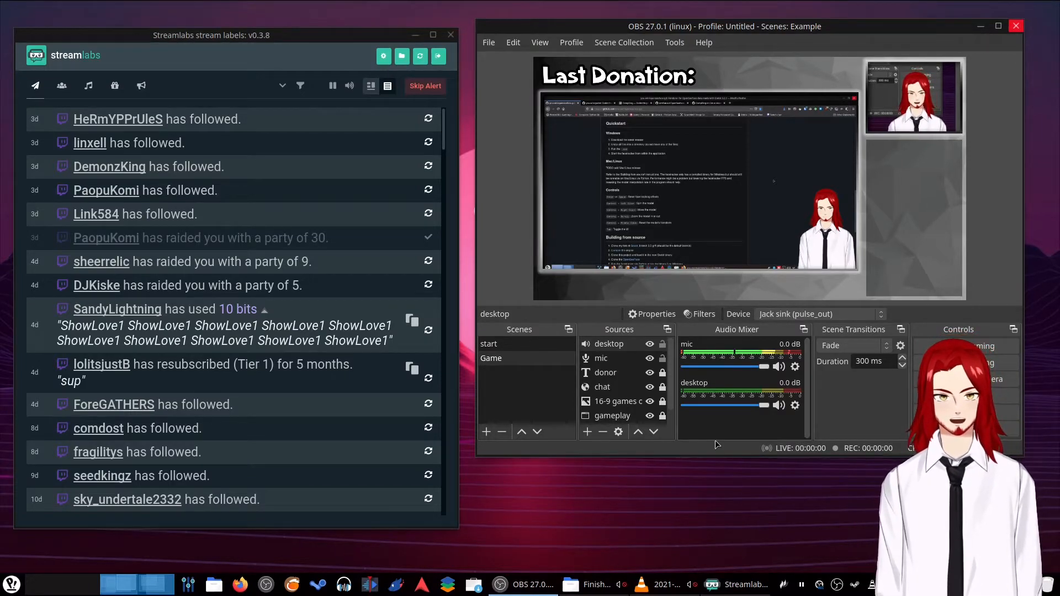
# Step: Open the audio filters of the mic source and add a Limiter filter with its default name
pyautogui.click(795, 367)
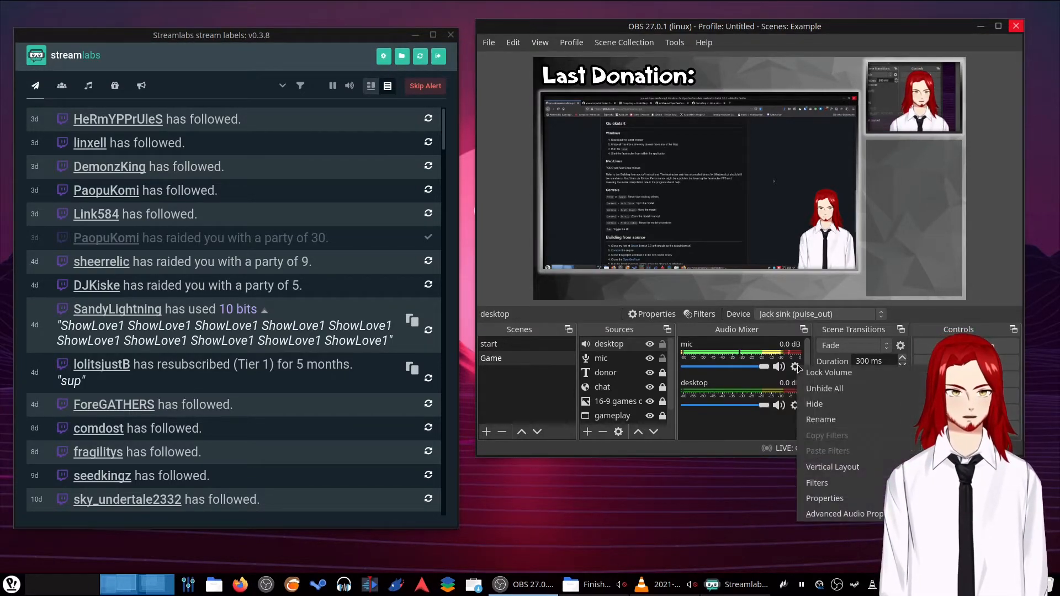
pyautogui.click(831, 483)
pyautogui.click(521, 418)
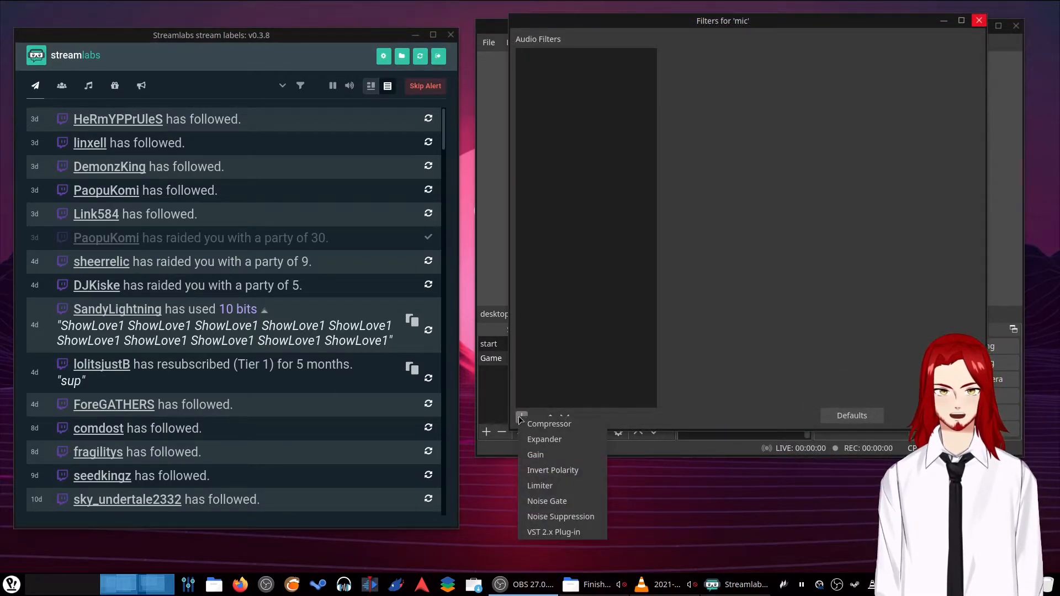
pyautogui.click(549, 487)
pyautogui.click(711, 236)
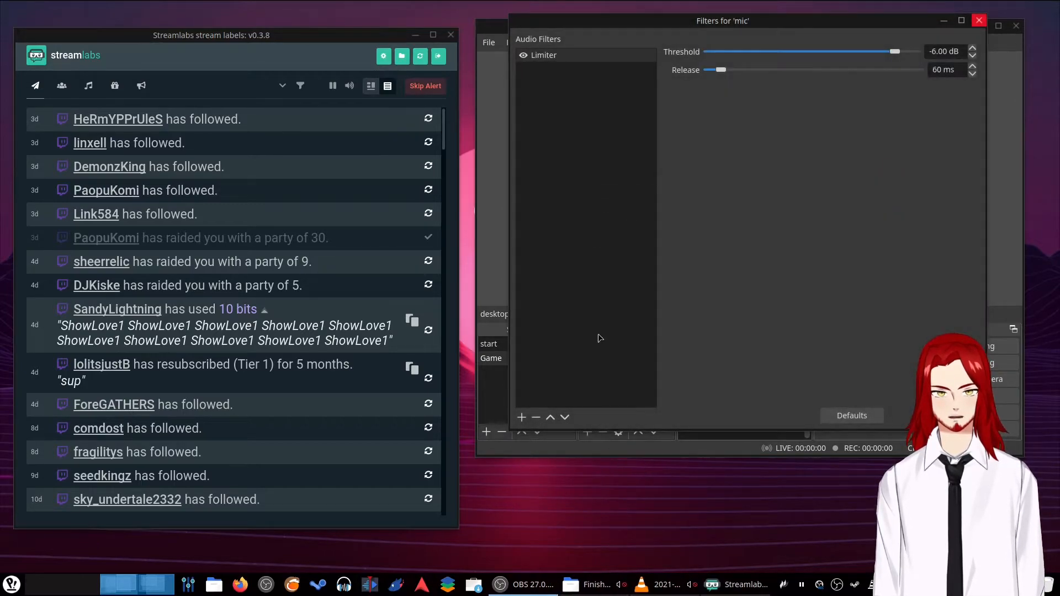
# Step: Add a Noise Gate filter with its default name to the mic source
pyautogui.click(519, 418)
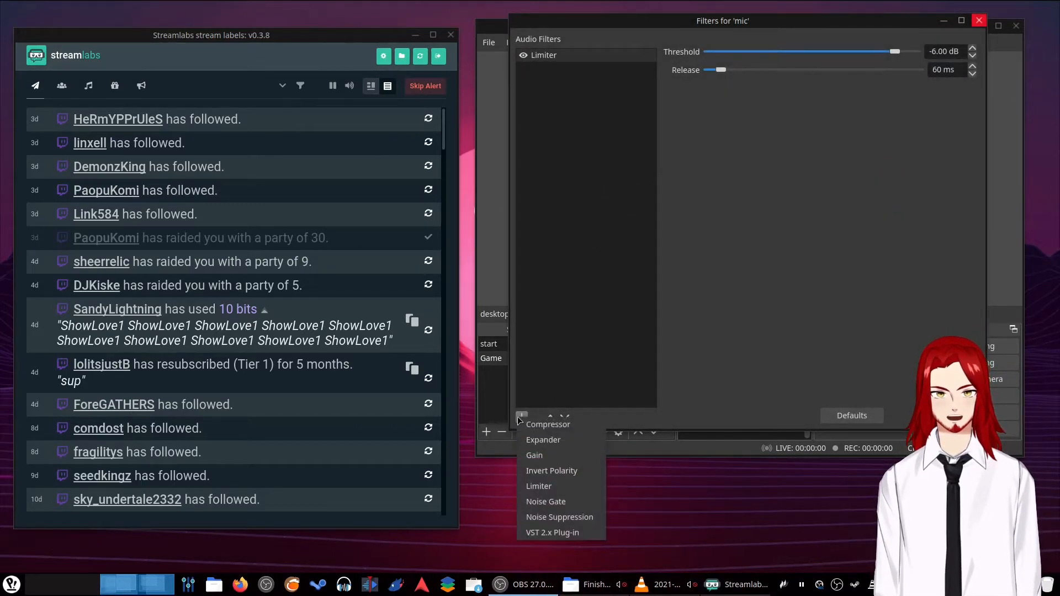
pyautogui.click(551, 502)
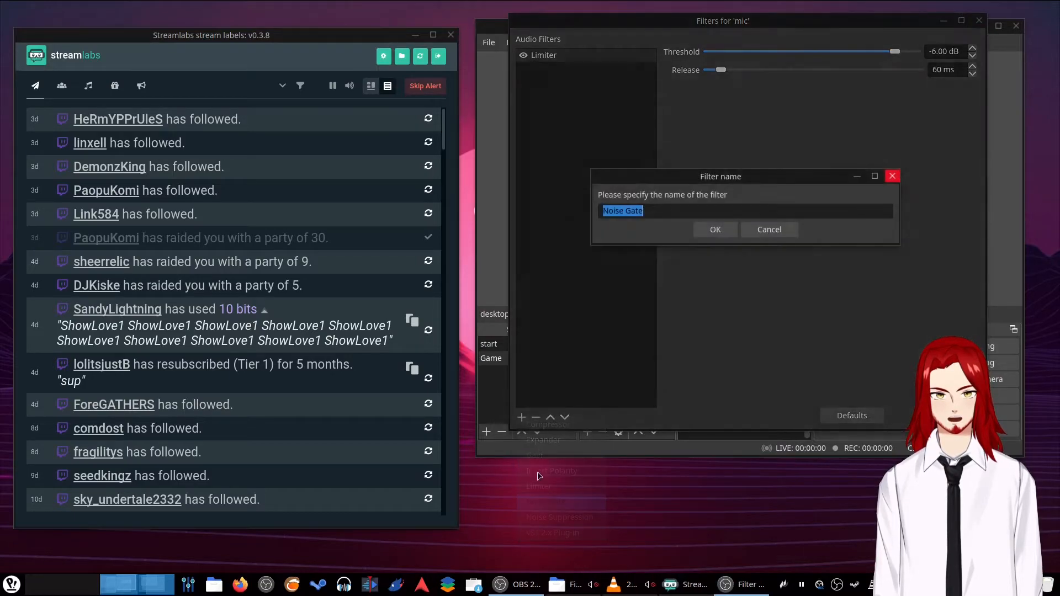
pyautogui.click(715, 232)
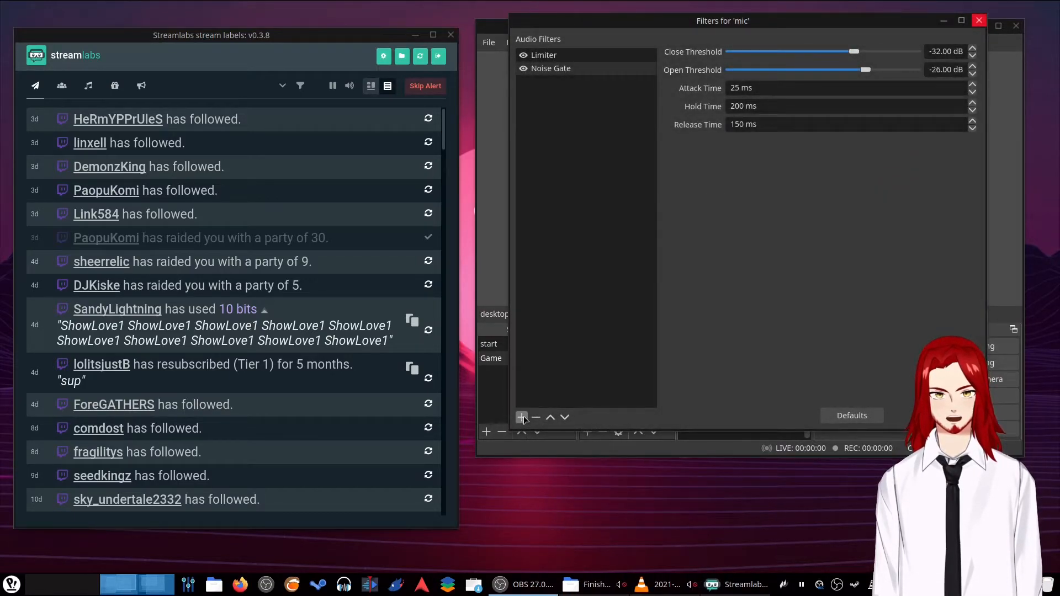
# Step: Add a Noise Suppression filter with its default name to the mic source
pyautogui.click(521, 417)
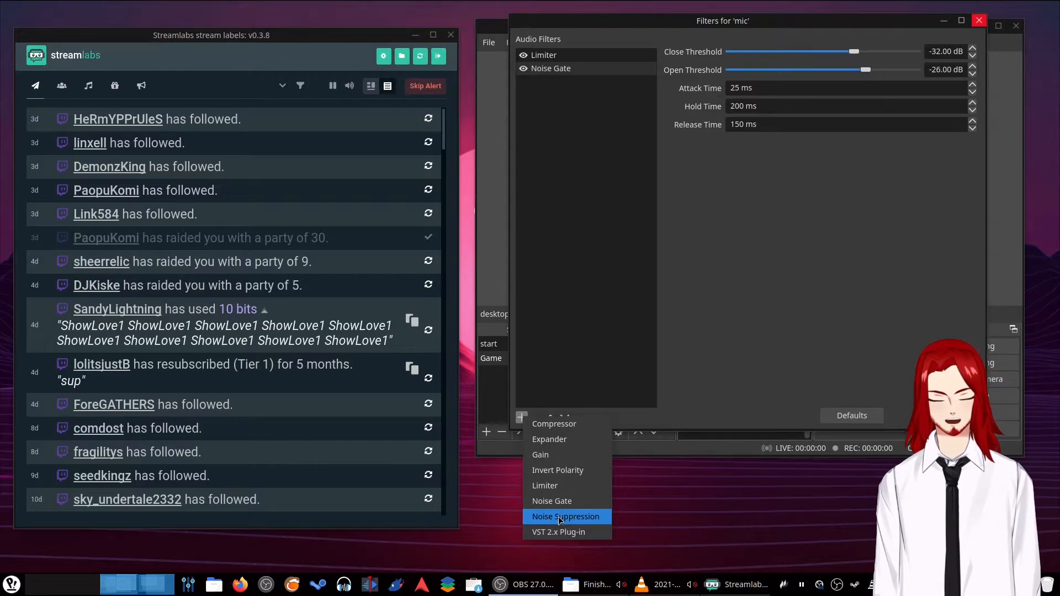
pyautogui.click(560, 517)
pyautogui.press('Return')
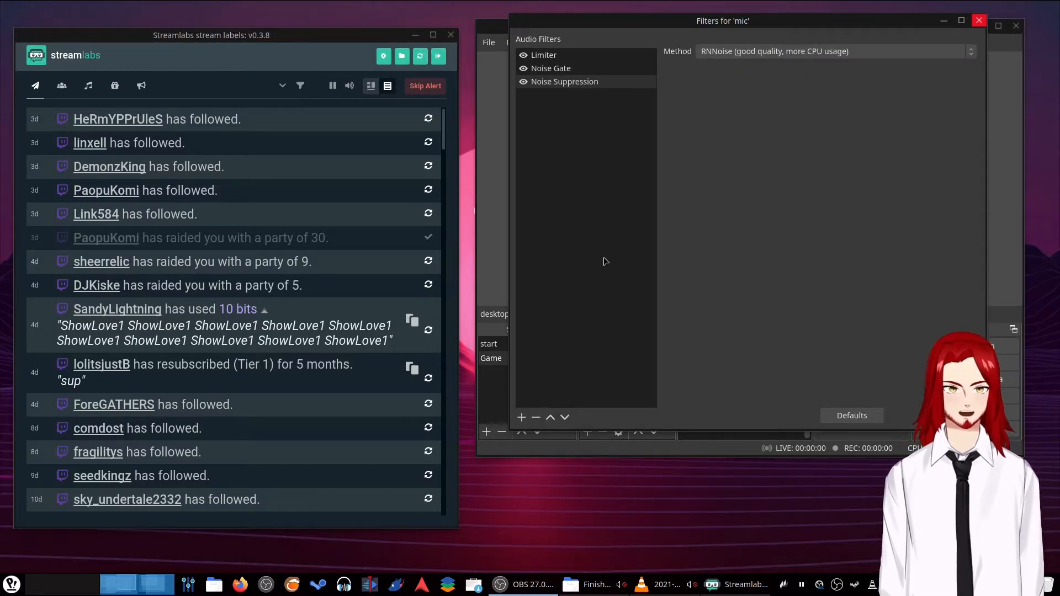
# Step: Move the mic filters window off the mixer and review the settings of the Limiter, Noise Gate and Noise Suppression filters
pyautogui.moveTo(721, 24); pyautogui.dragTo(313, 76)
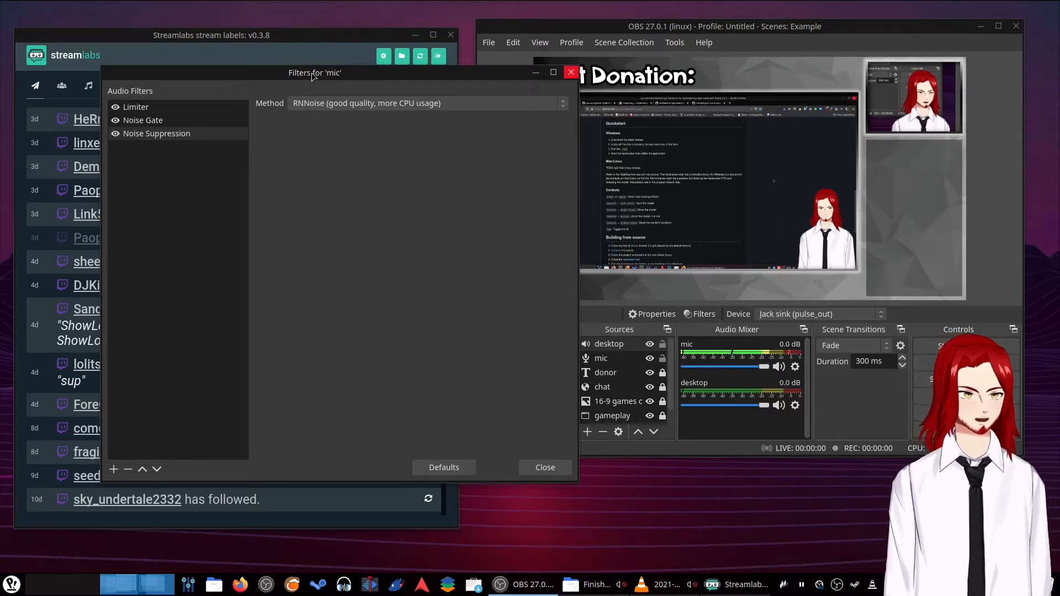
pyautogui.click(143, 118)
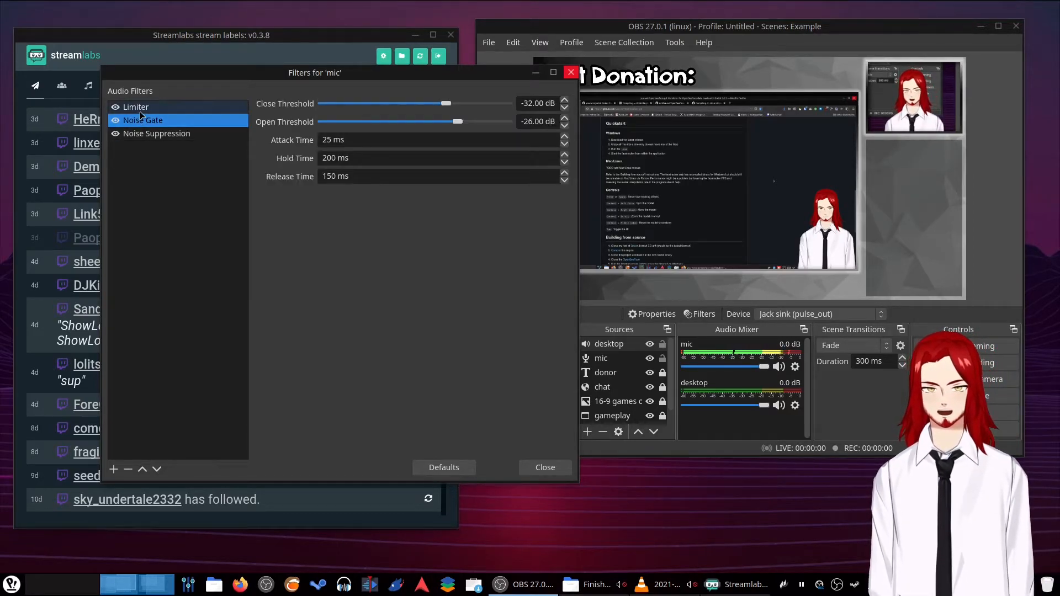
pyautogui.click(138, 107)
pyautogui.click(143, 120)
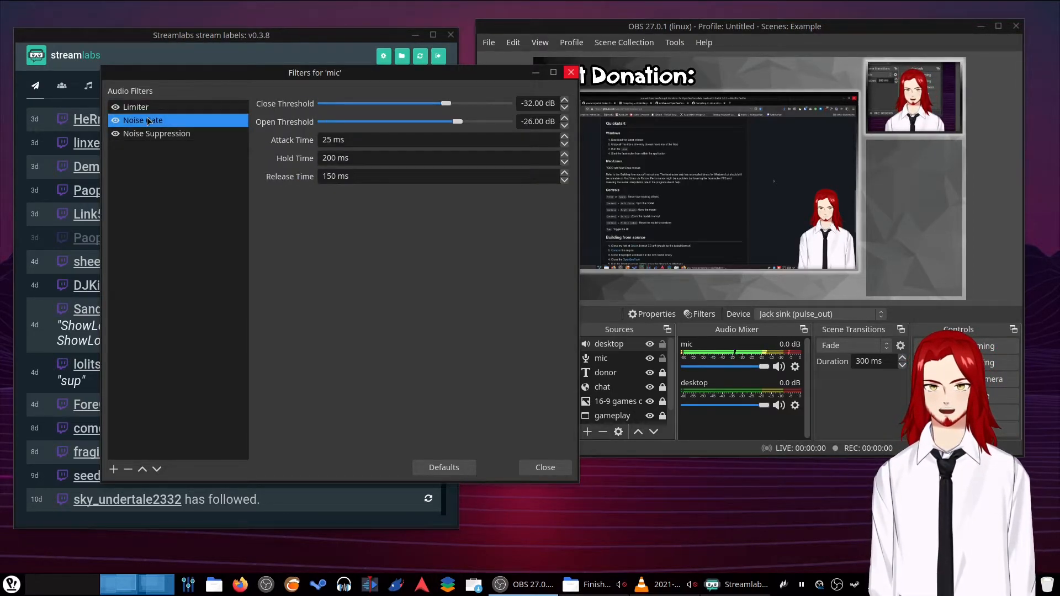
pyautogui.click(150, 133)
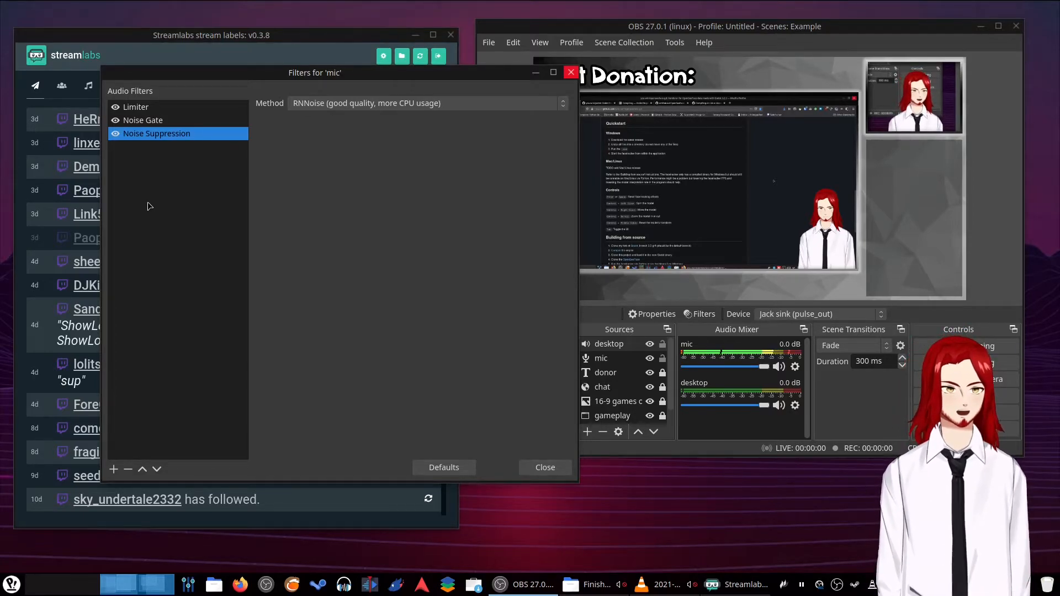
pyautogui.click(138, 106)
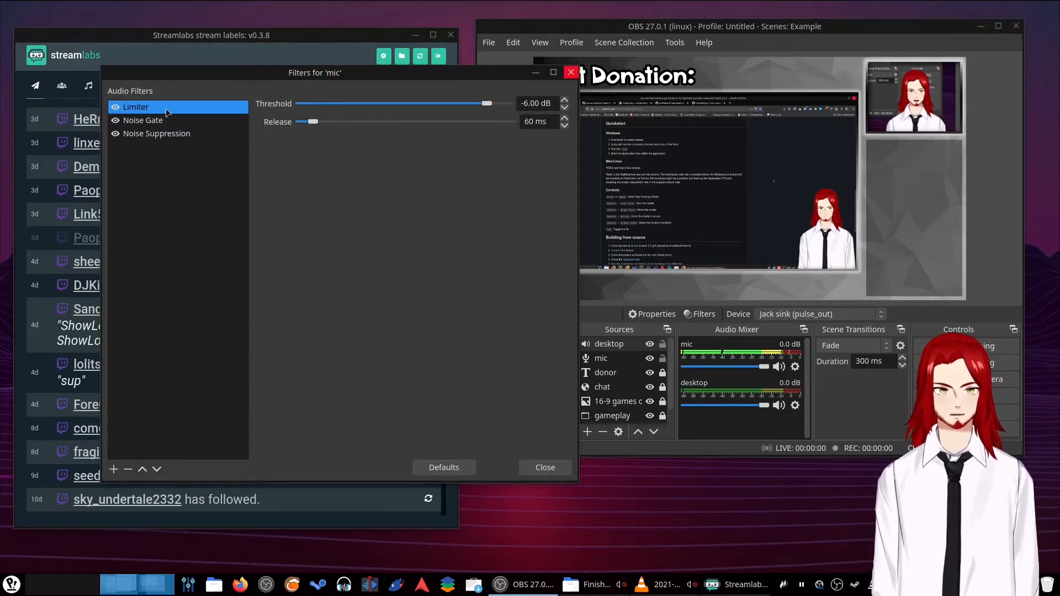
pyautogui.click(208, 120)
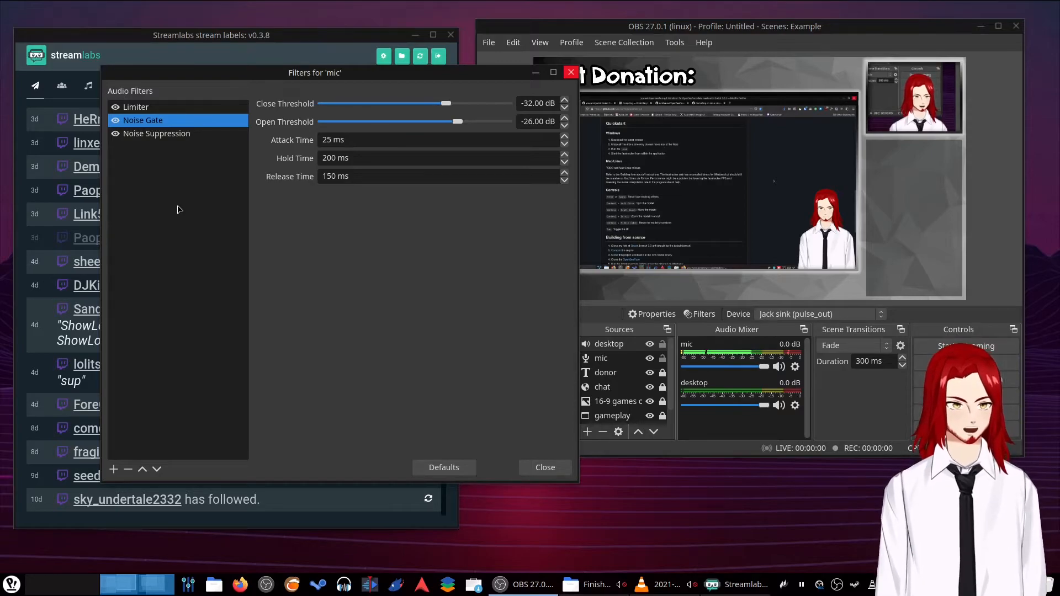
# Step: Close the mic filters and lower the desktop audio volume to -13.6 dB
pyautogui.click(552, 471)
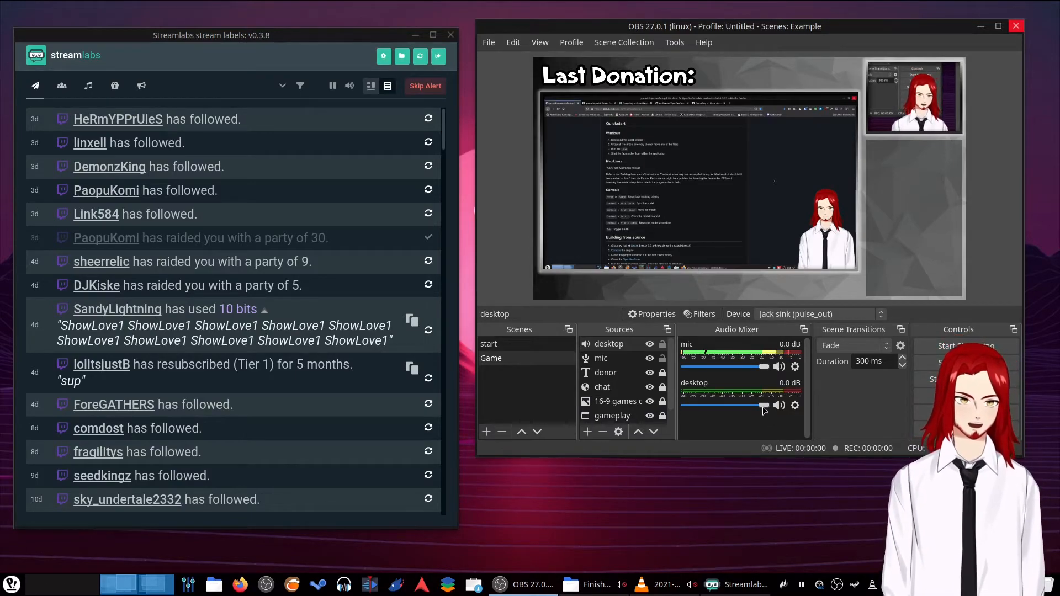
pyautogui.moveTo(764, 406); pyautogui.dragTo(732, 407)
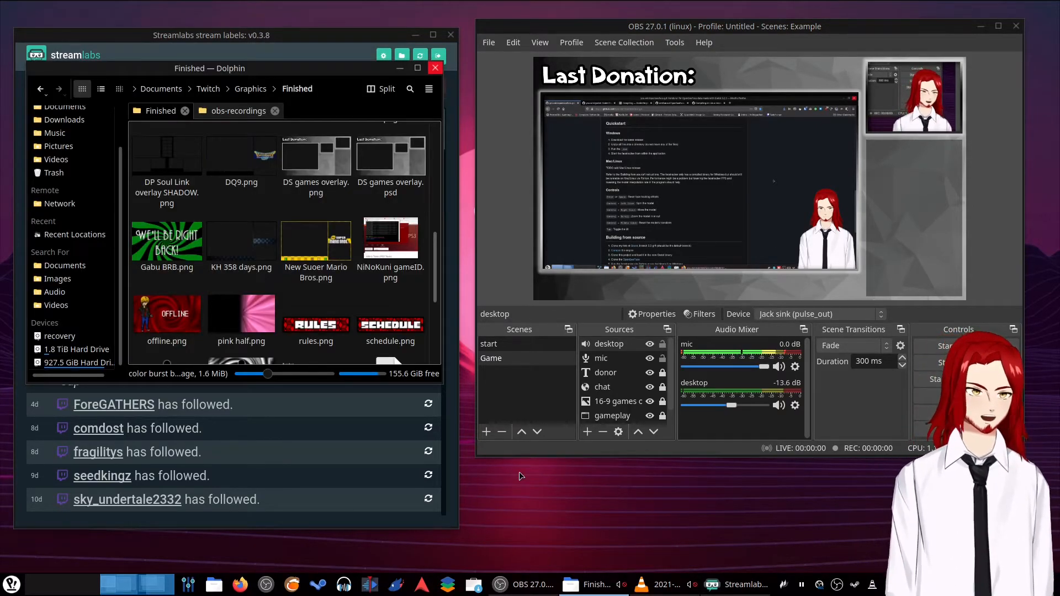
# Step: Move the Clocks window aside and add a Window Capture source named timer to the start scene, capturing the Clocks window
pyautogui.click(504, 348)
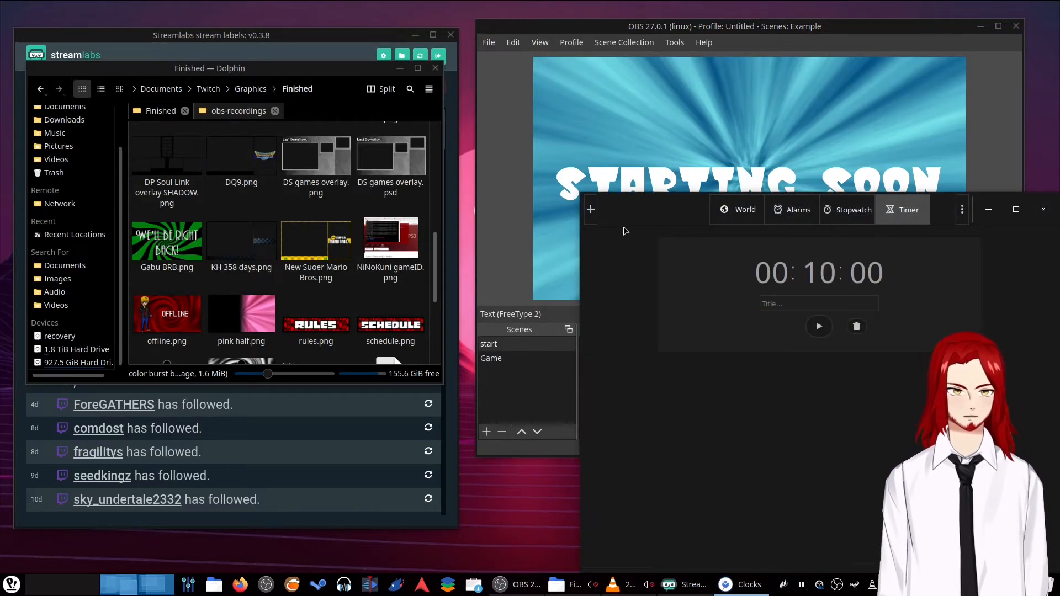
pyautogui.moveTo(648, 215); pyautogui.dragTo(1055, 196)
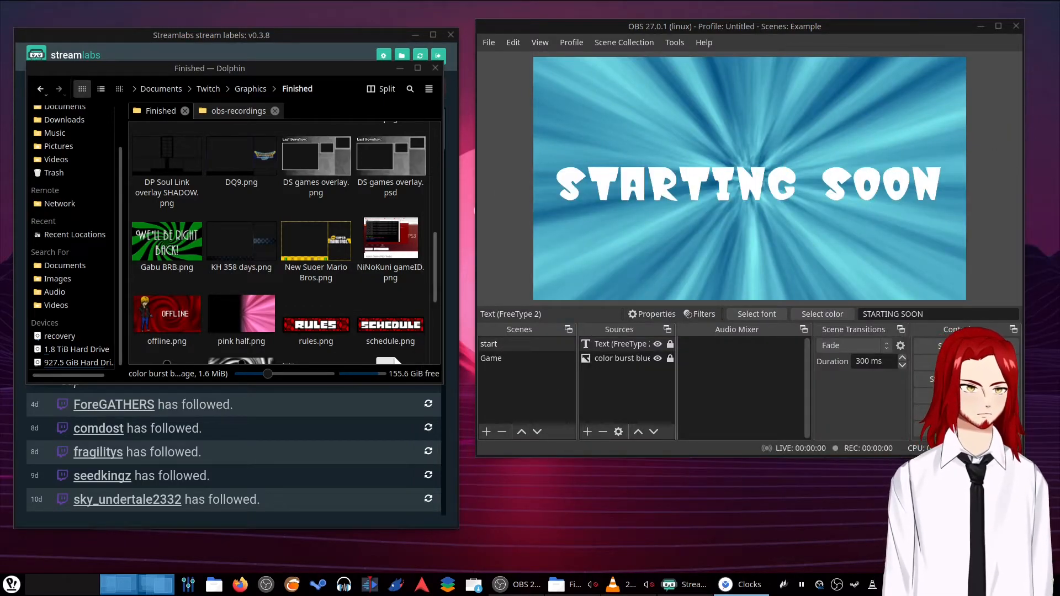
pyautogui.click(587, 431)
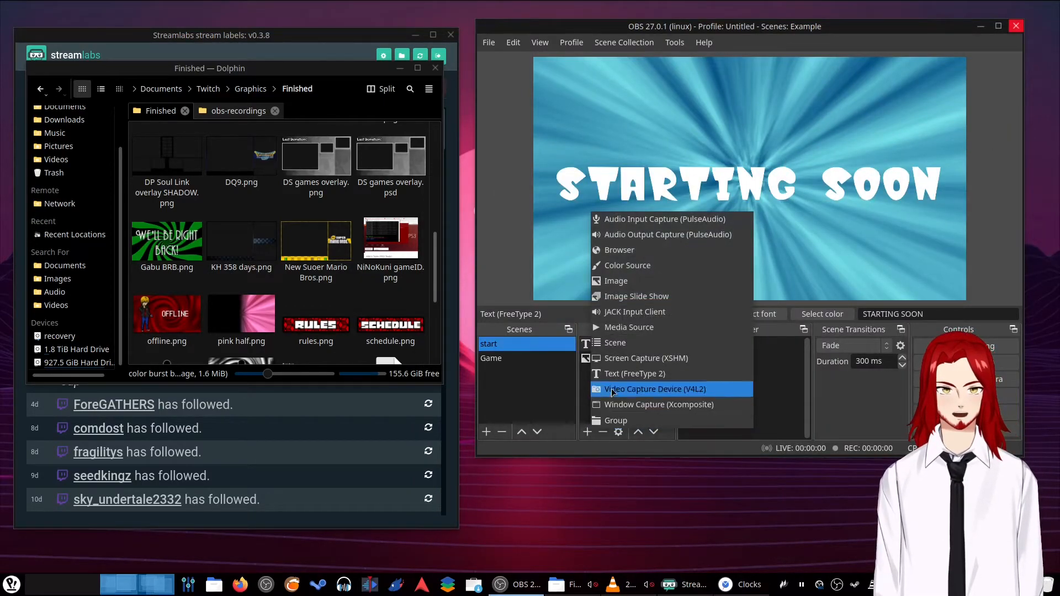
pyautogui.click(617, 403)
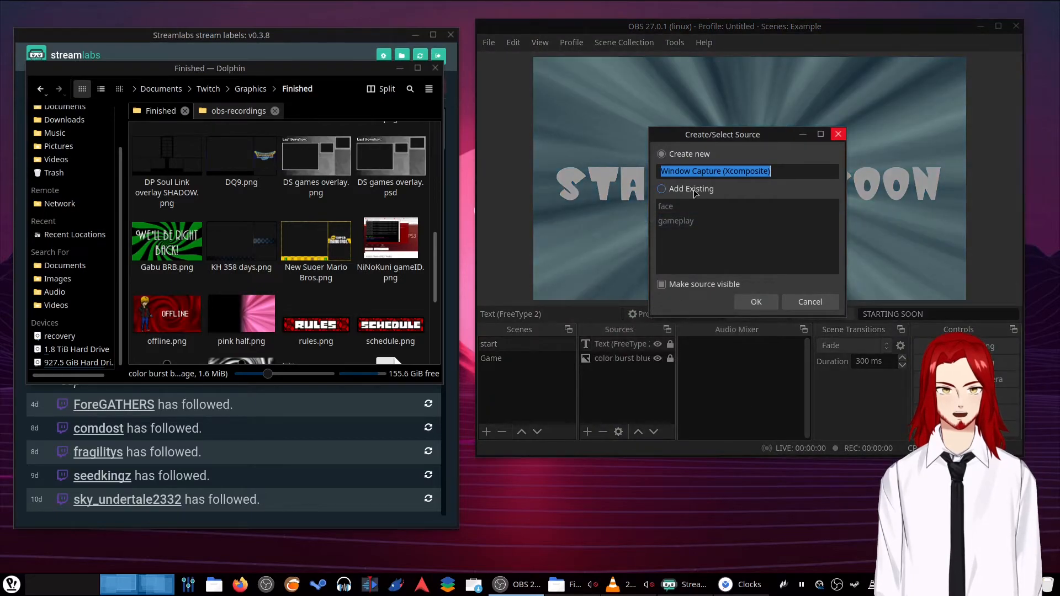
pyautogui.write('timer')
pyautogui.press('Return')
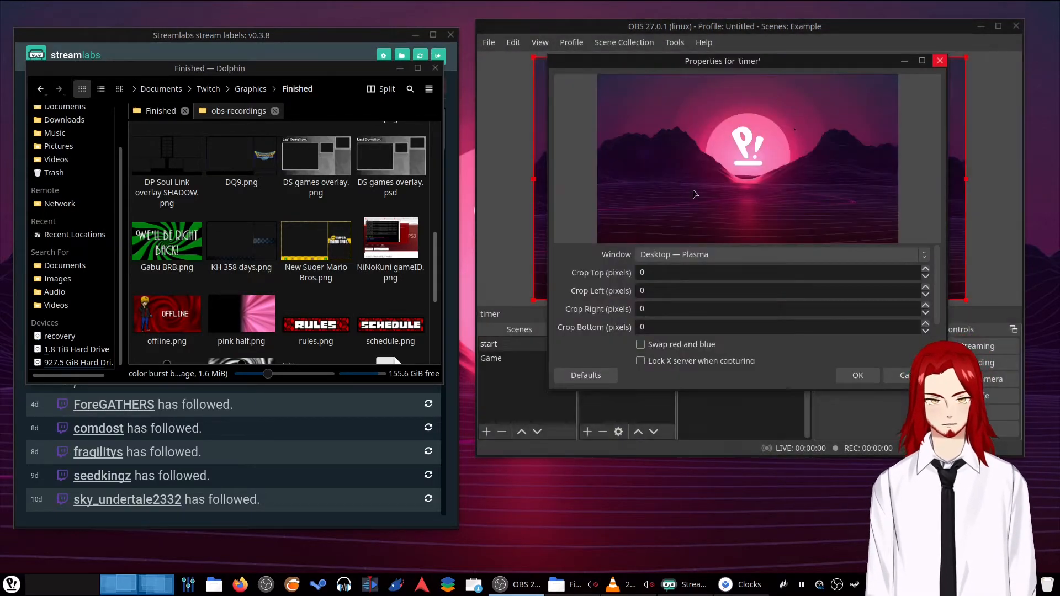
pyautogui.click(692, 255)
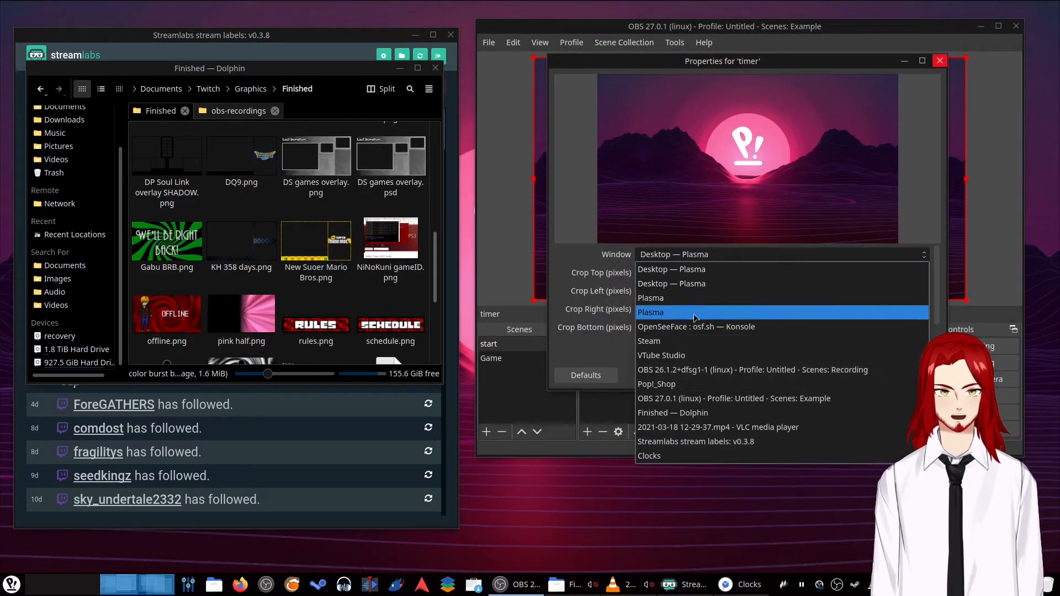
pyautogui.click(684, 457)
pyautogui.click(856, 376)
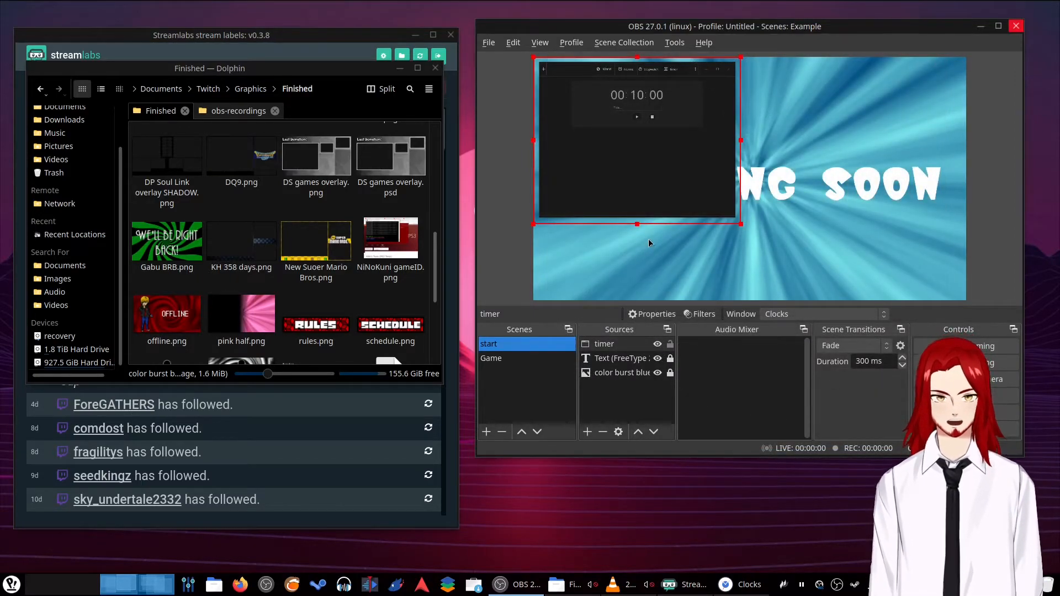
# Step: Crop the lower part and title bar off the timer source and enlarge it to about the canvas width
pyautogui.moveTo(638, 222); pyautogui.dragTo(640, 106)
pyautogui.moveTo(741, 106); pyautogui.dragTo(774, 164)
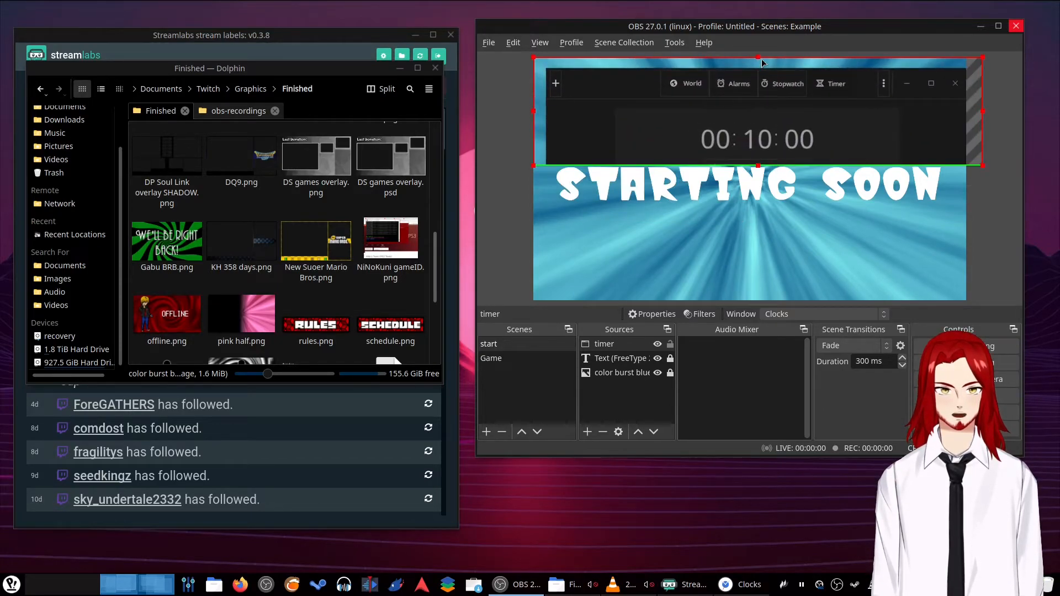
pyautogui.moveTo(758, 56); pyautogui.dragTo(760, 93)
pyautogui.click(761, 101)
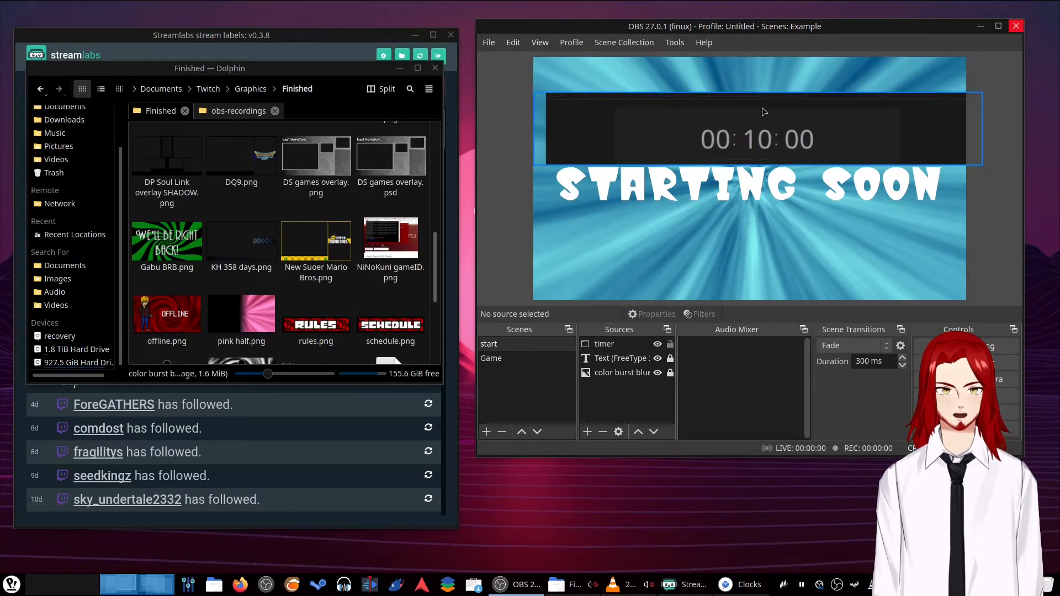
# Step: Crop the timer source tightly around the countdown digits and place it centred below the STARTING SOON text
pyautogui.click(764, 110)
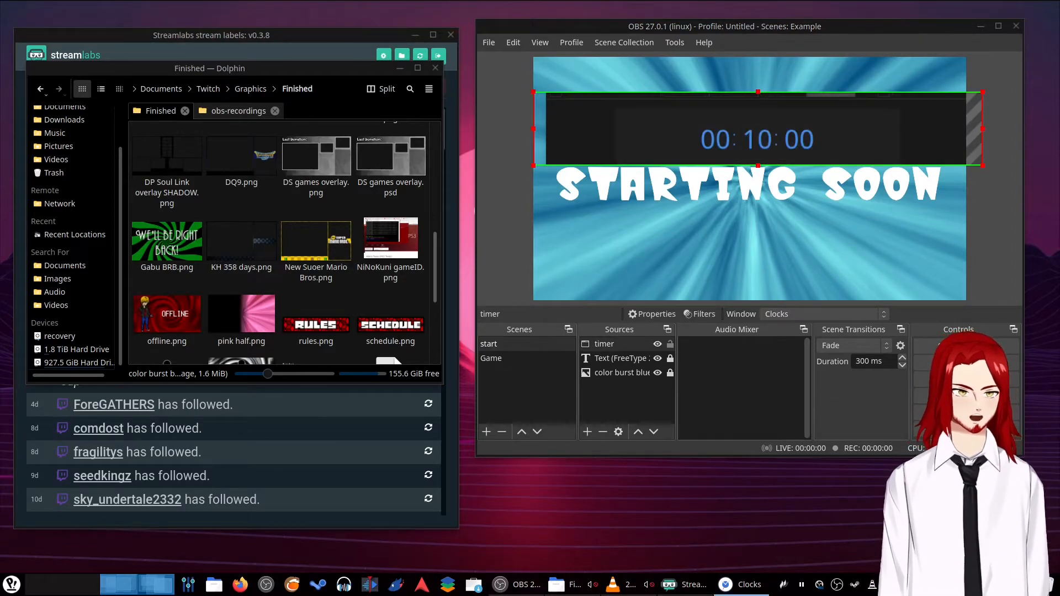
pyautogui.moveTo(758, 92); pyautogui.dragTo(757, 112)
pyautogui.moveTo(982, 145); pyautogui.dragTo(830, 149)
pyautogui.moveTo(533, 140); pyautogui.dragTo(682, 163)
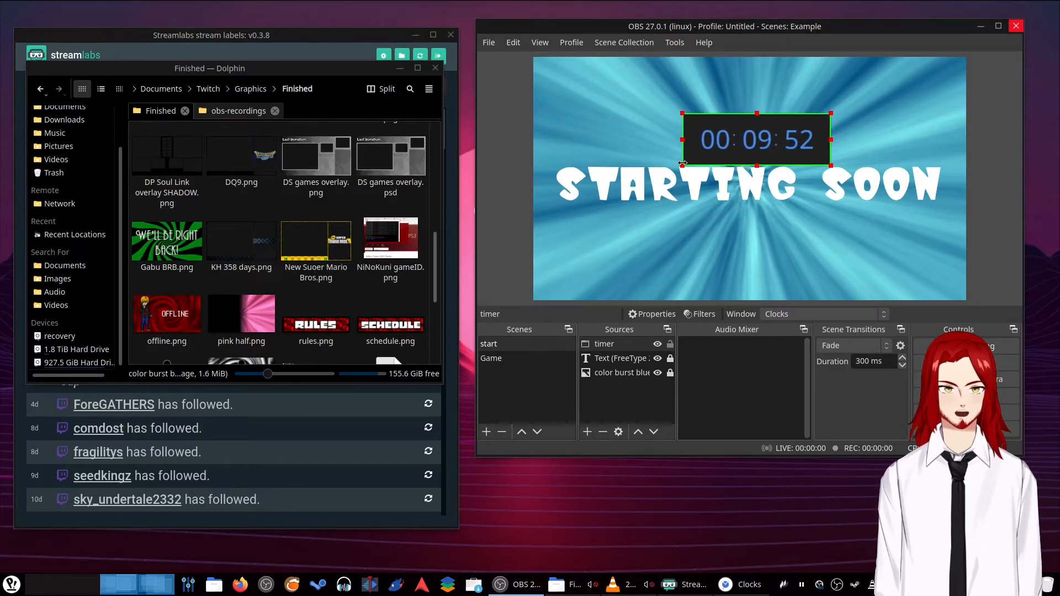
pyautogui.moveTo(769, 133); pyautogui.dragTo(760, 255)
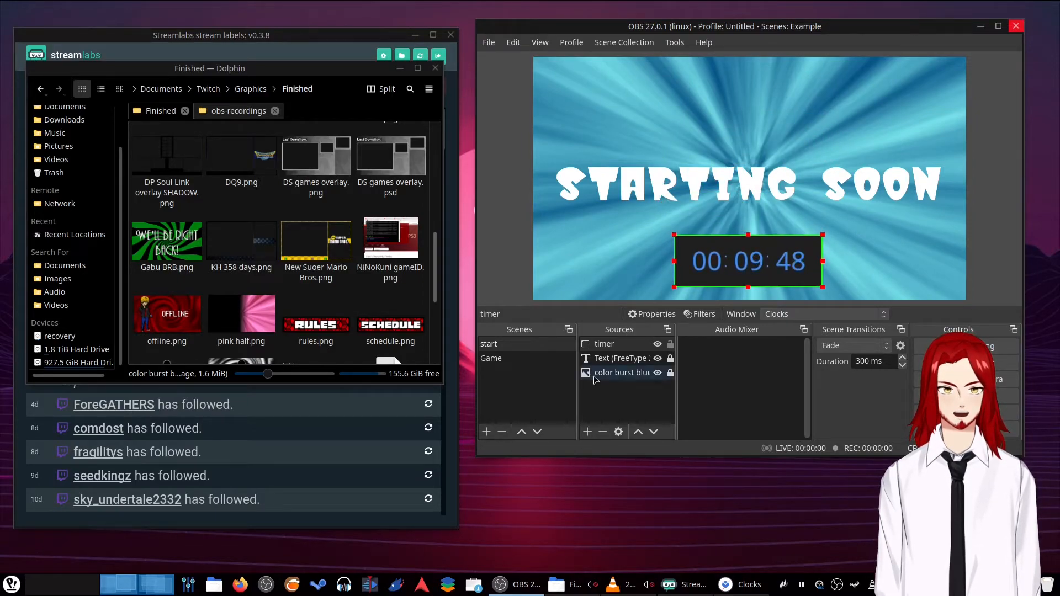
# Step: Add a Chroma Key filter with its default name to the timer source
pyautogui.rightClick(604, 345)
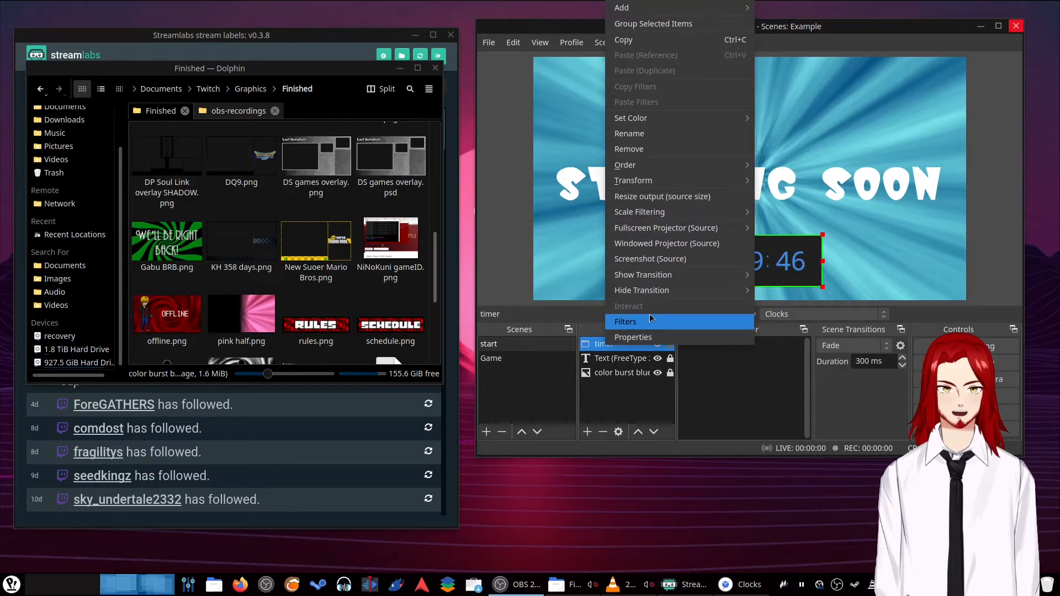
pyautogui.click(649, 322)
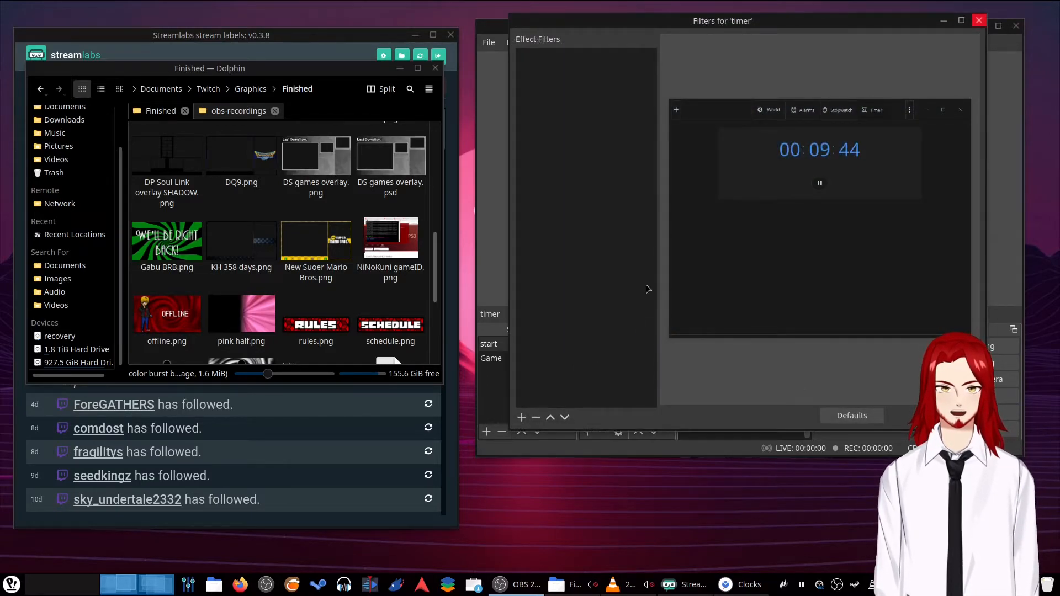
pyautogui.click(521, 417)
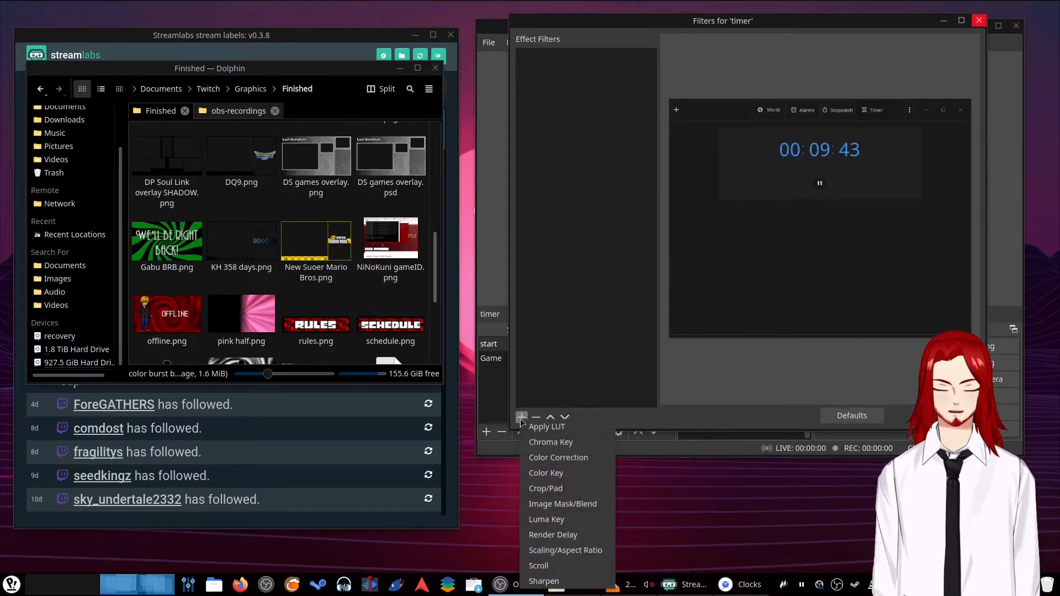
pyautogui.click(557, 444)
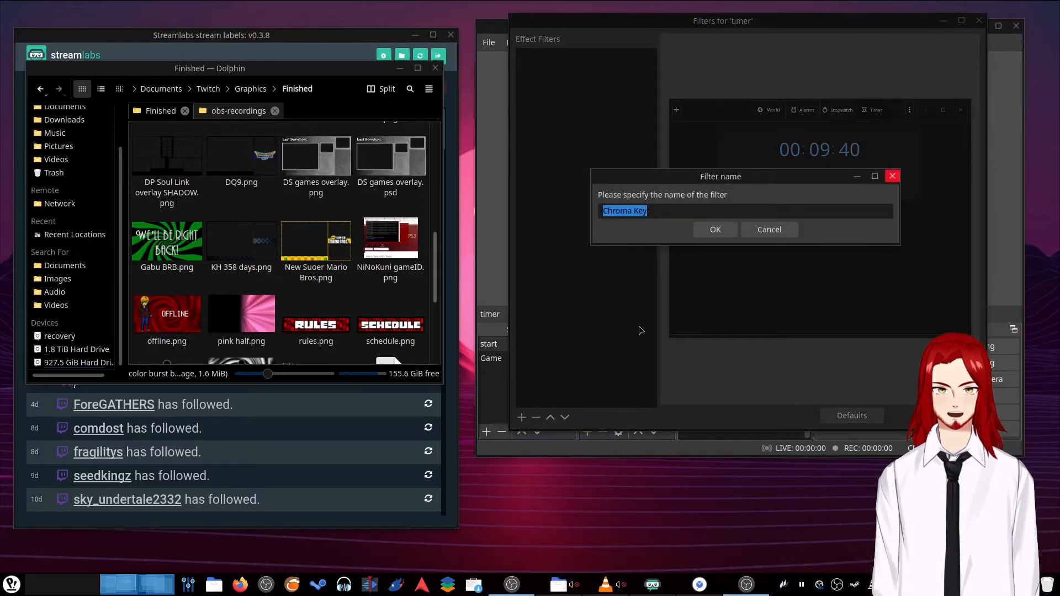
pyautogui.click(716, 230)
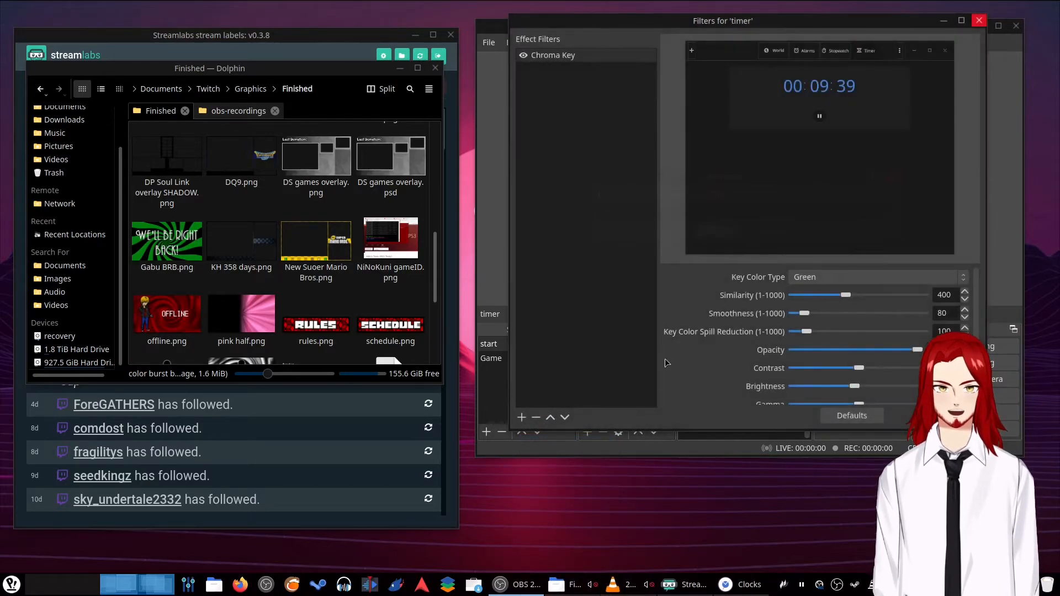
# Step: Set the Chroma Key's key color type to Custom and sample the clock's dark background, #131313, as the key color
pyautogui.click(840, 276)
pyautogui.click(805, 336)
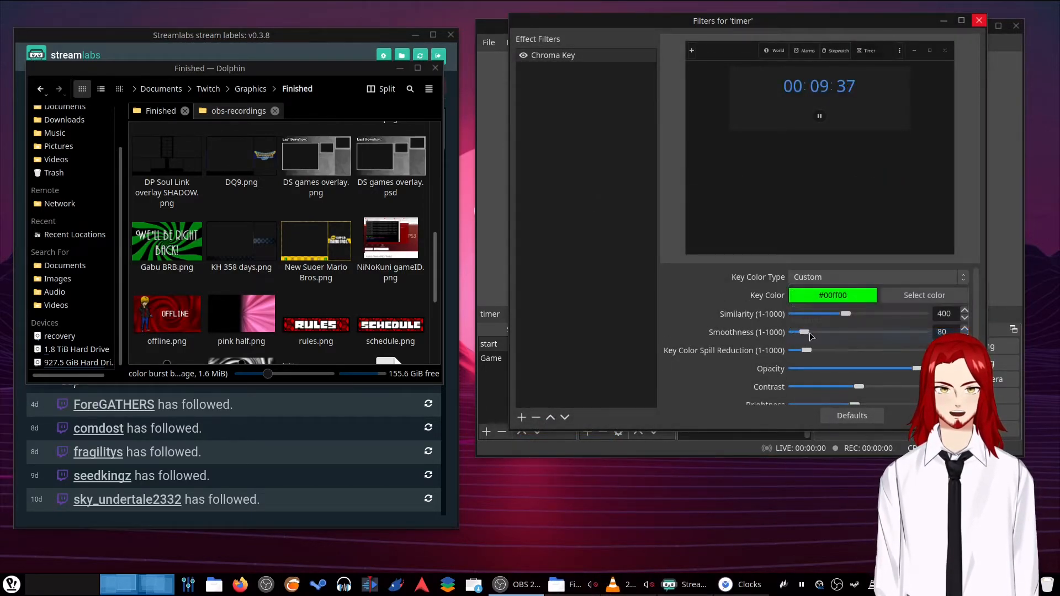
pyautogui.click(894, 295)
pyautogui.moveTo(766, 87); pyautogui.dragTo(603, 77)
pyautogui.click(498, 196)
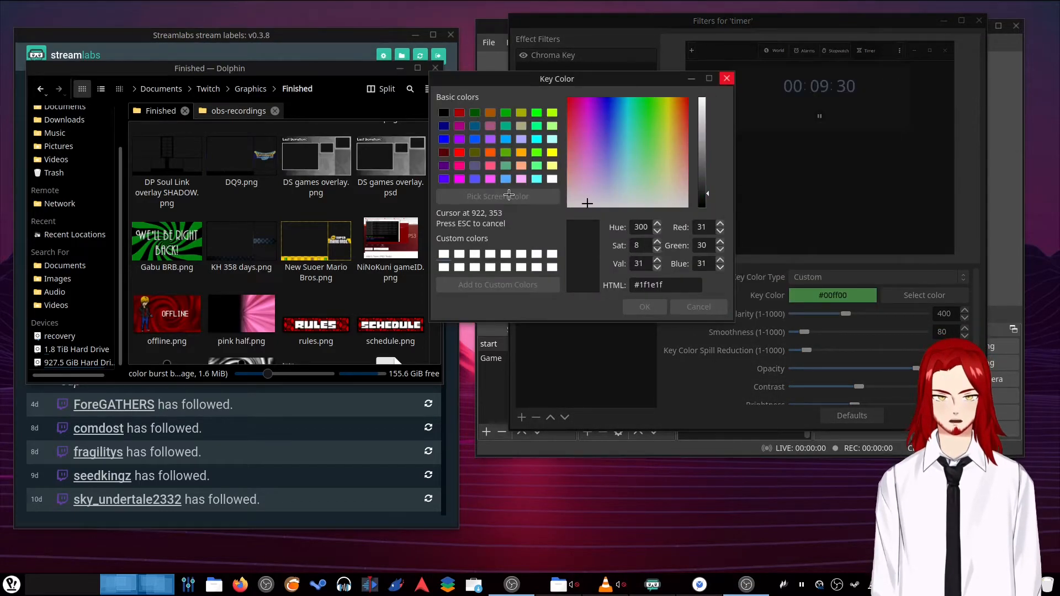
pyautogui.click(878, 104)
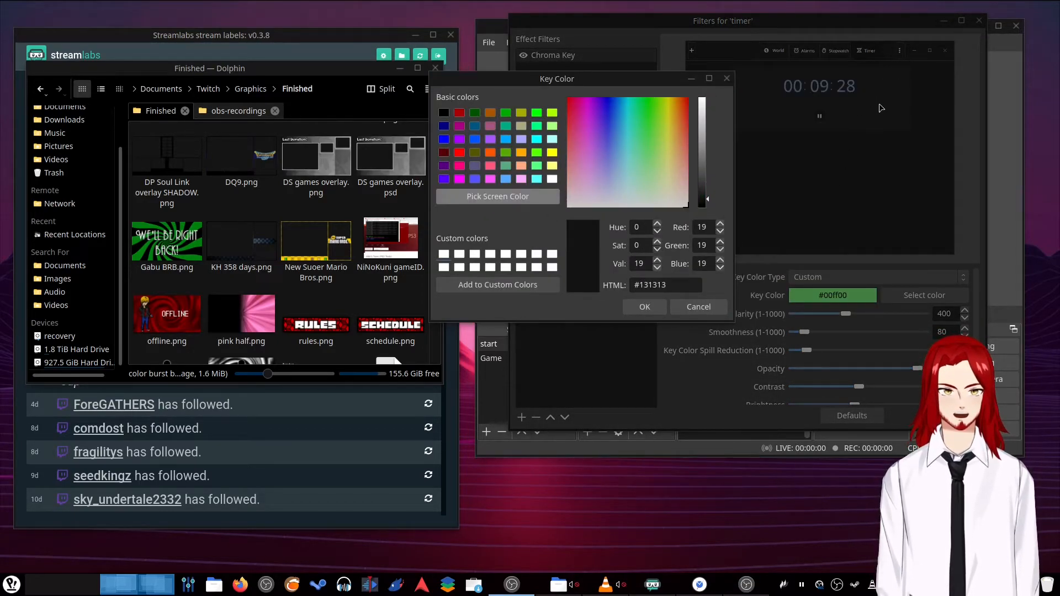
pyautogui.click(644, 306)
# Step: Set the Chroma Key's similarity to 1, smoothness to 141, spill reduction to 1000 and contrast to maximum, and close the filters
pyautogui.moveTo(845, 314); pyautogui.dragTo(740, 326)
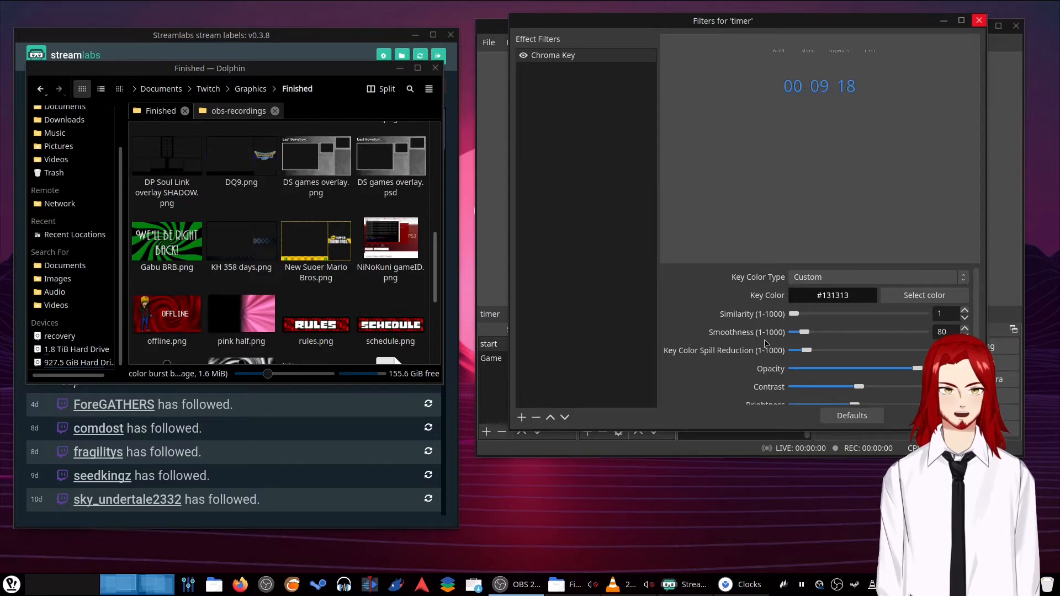
pyautogui.moveTo(806, 333); pyautogui.dragTo(922, 351)
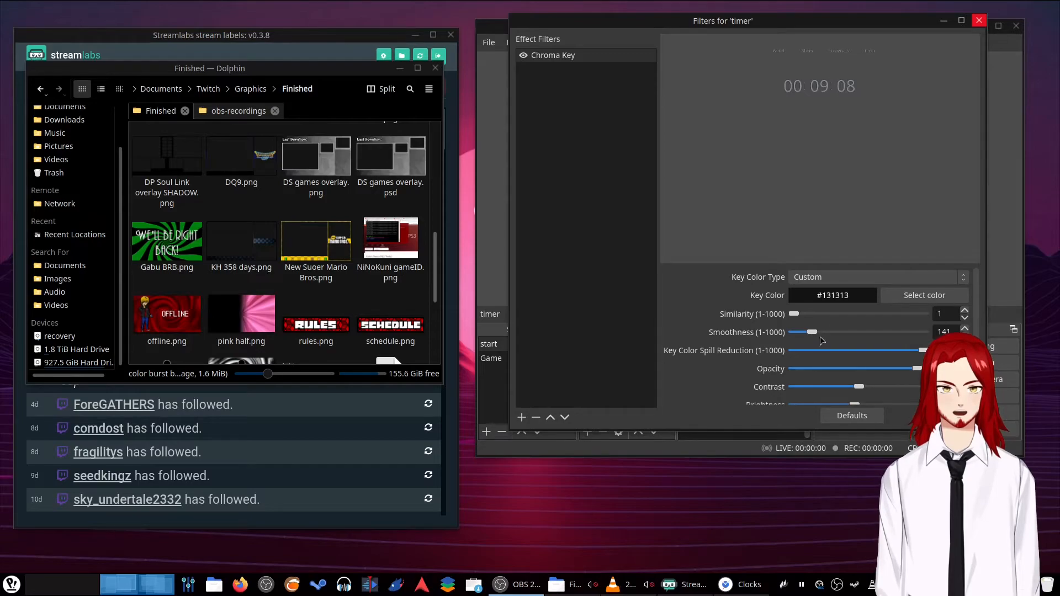
pyautogui.scroll(-1, 743, 375)
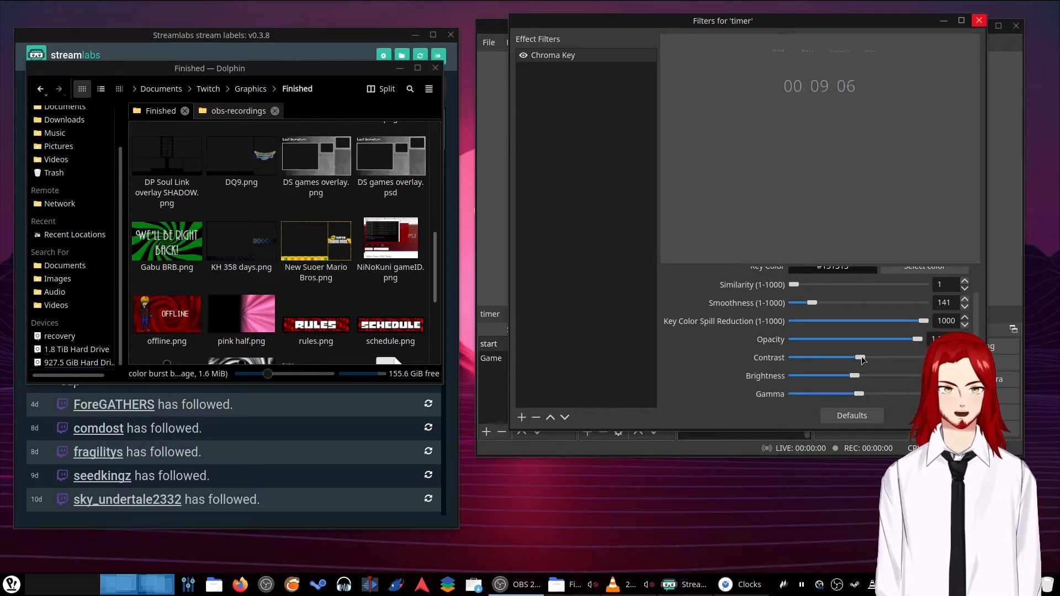
pyautogui.moveTo(859, 358); pyautogui.dragTo(922, 358)
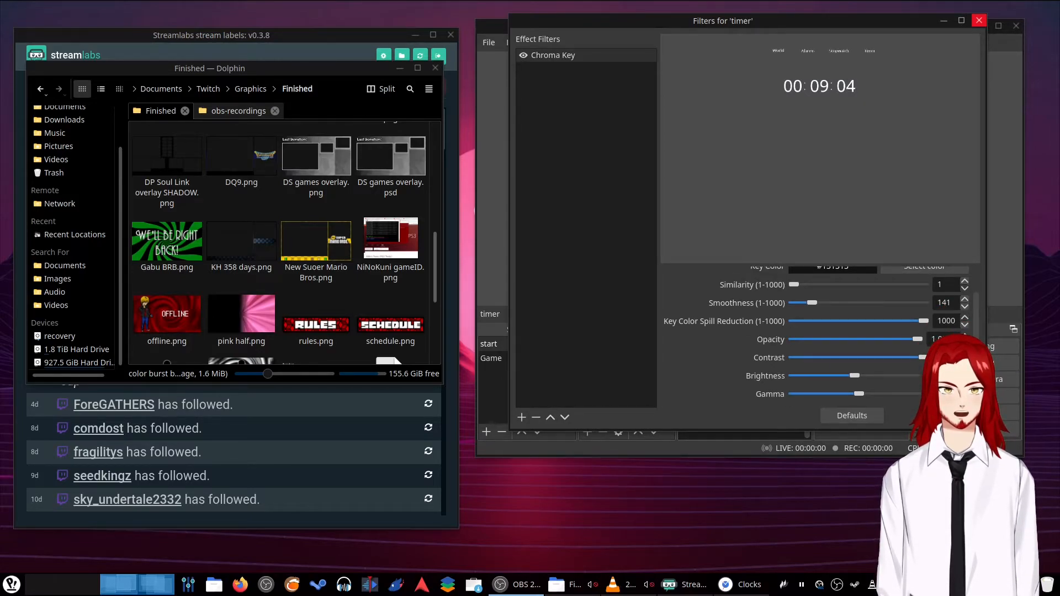
pyautogui.click(949, 415)
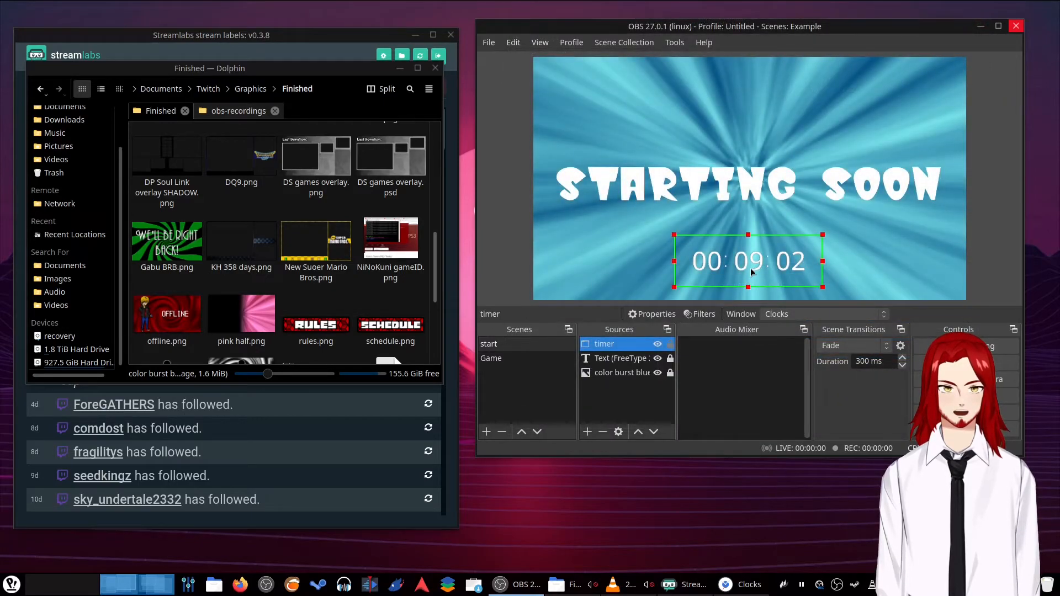
# Step: Shift the timer source slightly so its digits sit centred below the STARTING SOON text, and lock it in place
pyautogui.moveTo(750, 268); pyautogui.dragTo(741, 268)
pyautogui.click(855, 286)
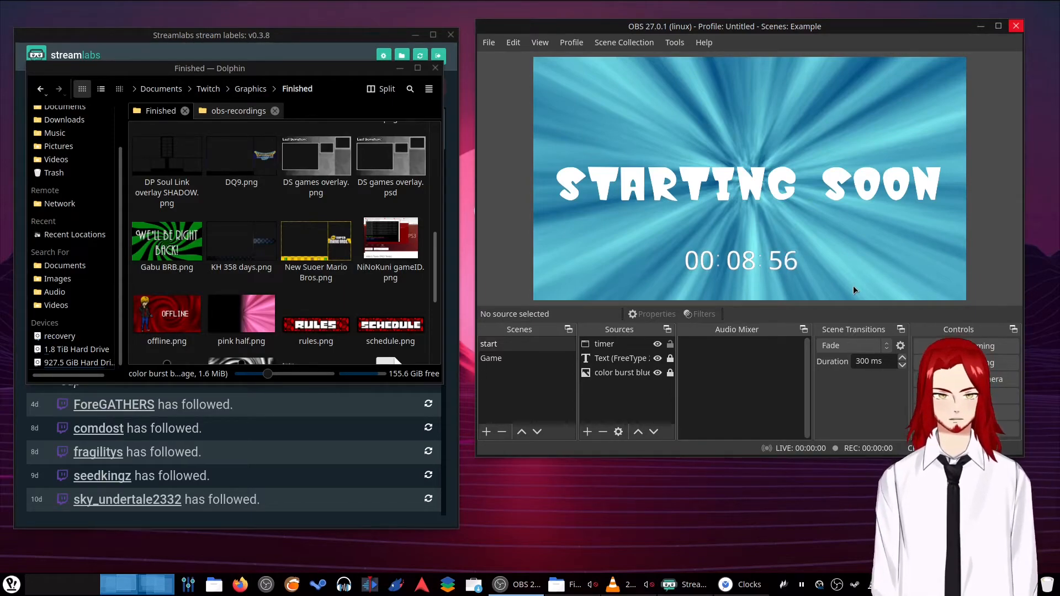
pyautogui.click(737, 269)
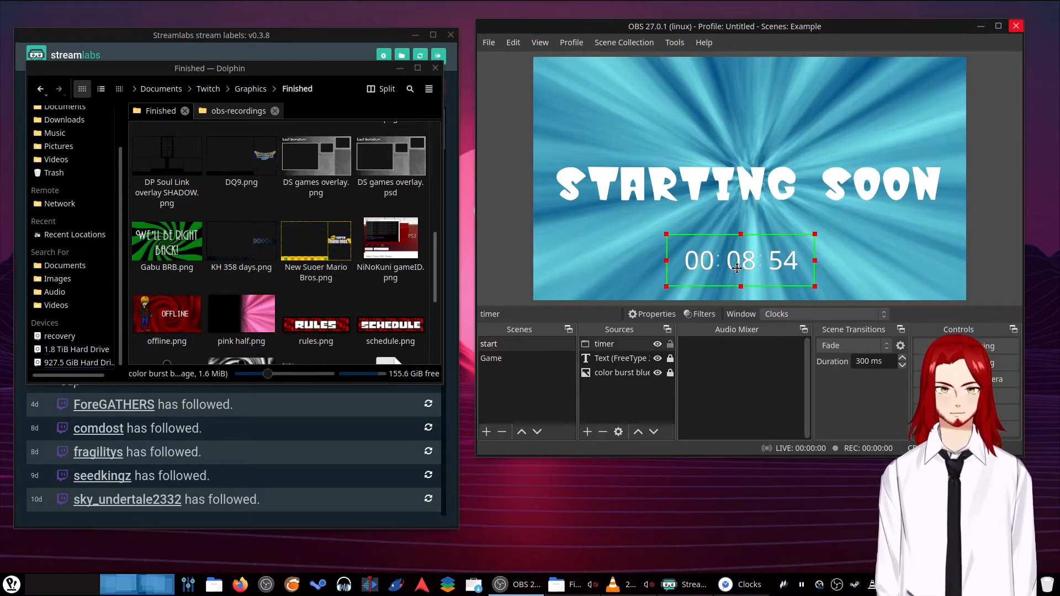
pyautogui.moveTo(737, 268); pyautogui.dragTo(741, 268)
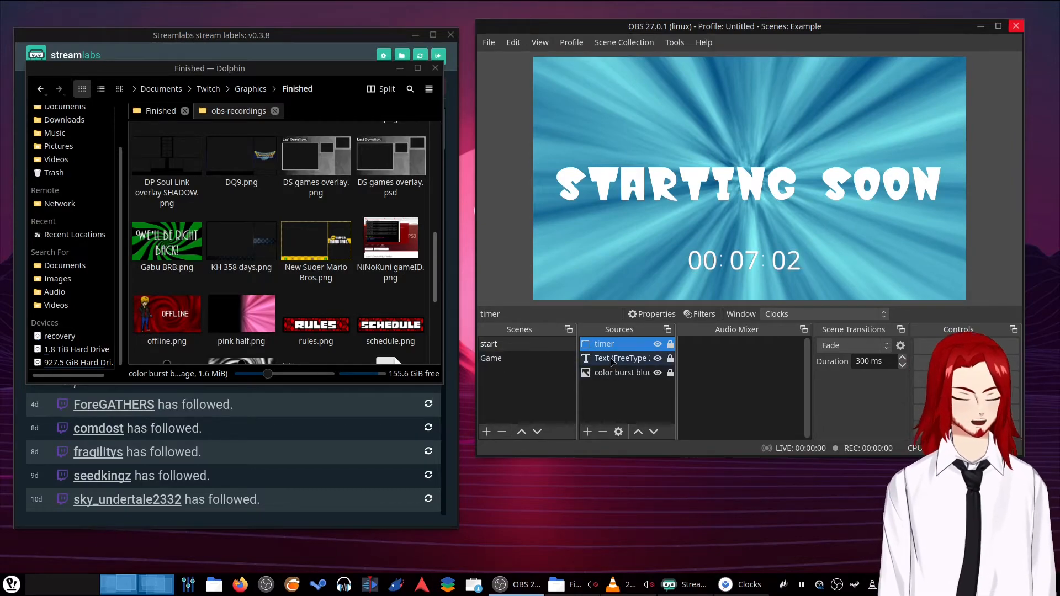
# Step: Add a Chroma Key filter with its default name to the face source in the Game scene
pyautogui.click(497, 358)
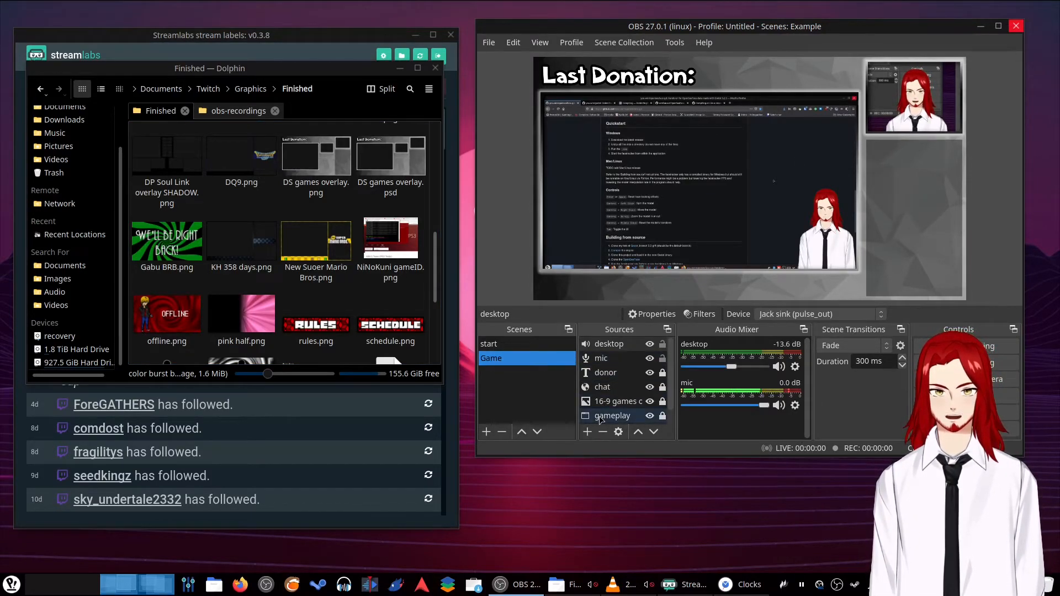
pyautogui.scroll(-1, 617, 386)
pyautogui.click(618, 399)
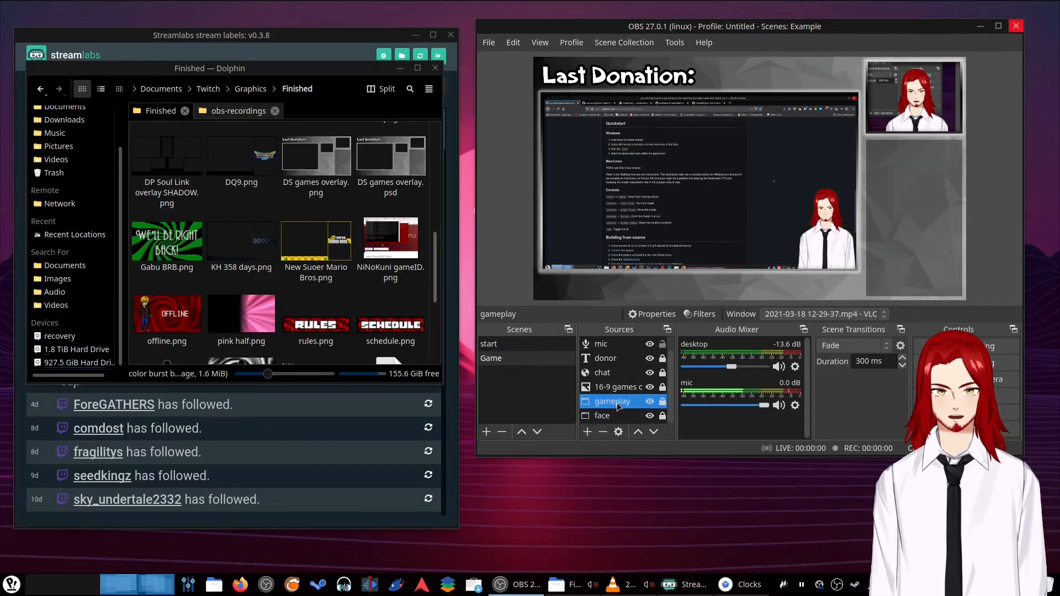
pyautogui.rightClick(617, 401)
pyautogui.click(577, 423)
pyautogui.rightClick(597, 416)
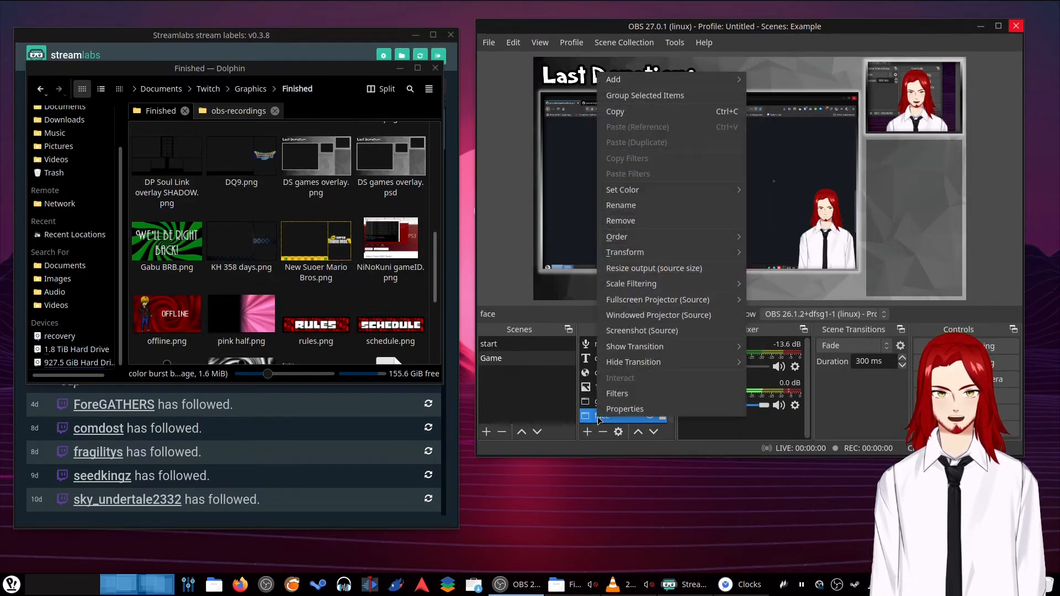
pyautogui.click(612, 394)
pyautogui.click(522, 417)
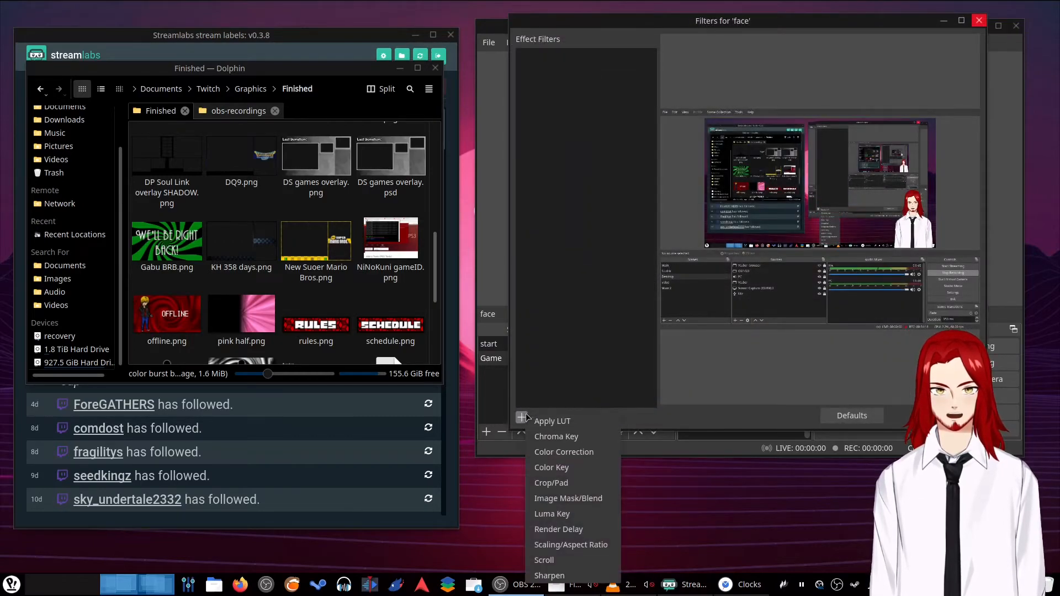
pyautogui.click(552, 435)
pyautogui.click(714, 229)
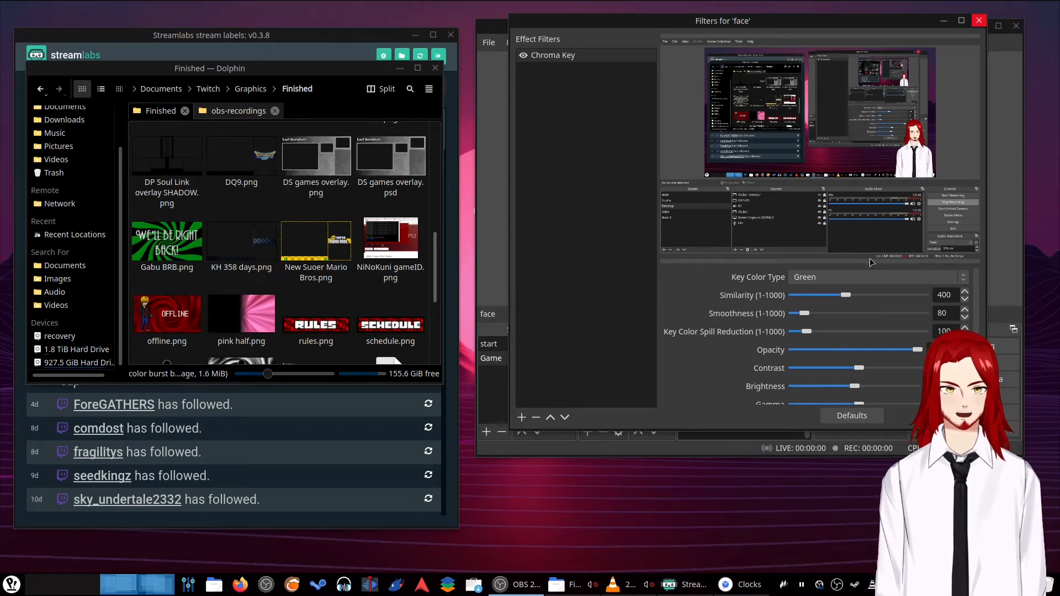
# Step: Try the Blue and Magenta key color types on the face source's Chroma Key filter
pyautogui.click(875, 279)
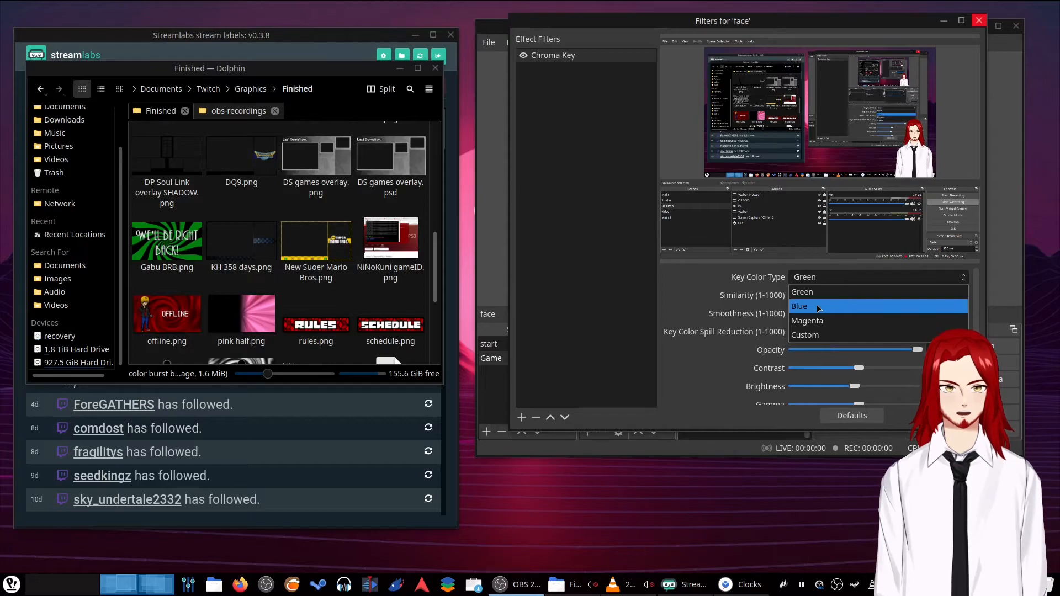
pyautogui.click(817, 306)
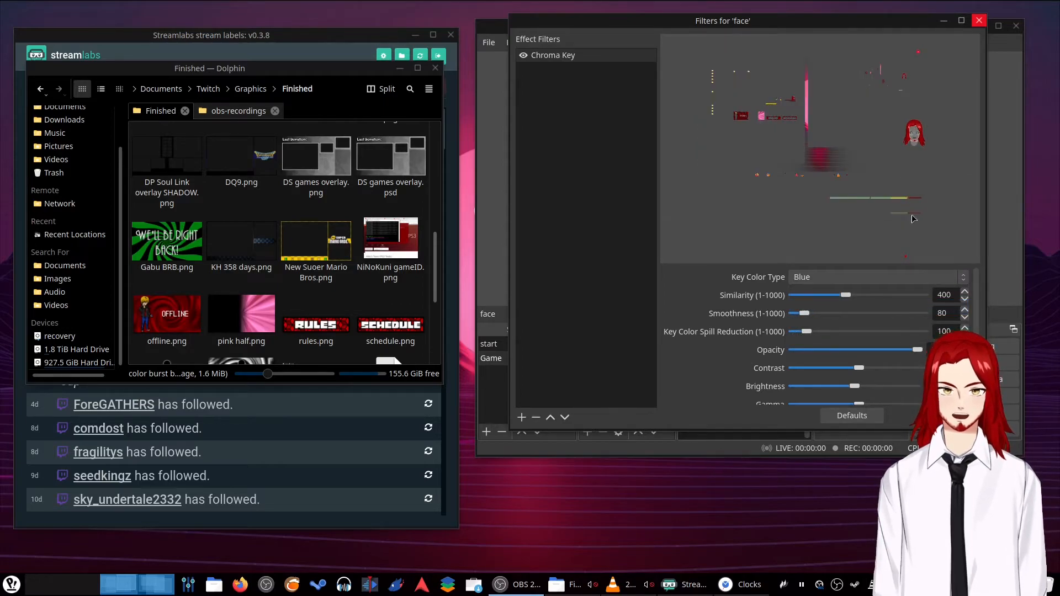
pyautogui.click(845, 276)
pyautogui.click(818, 323)
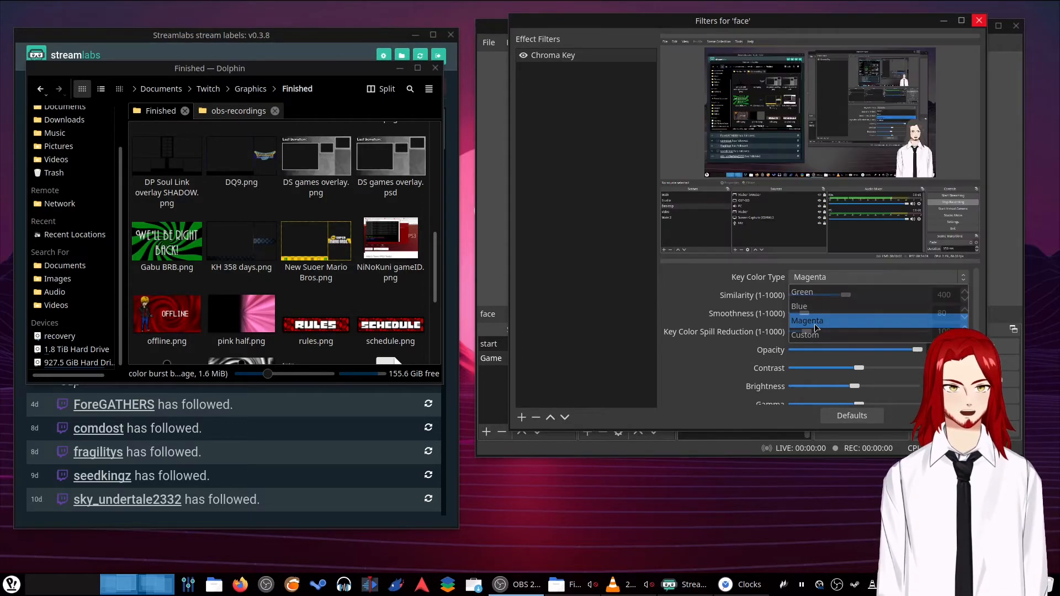
# Step: Set the face Chroma Key's key color type to Custom and choose red, #ff0000, as the key color
pyautogui.click(833, 279)
pyautogui.click(822, 332)
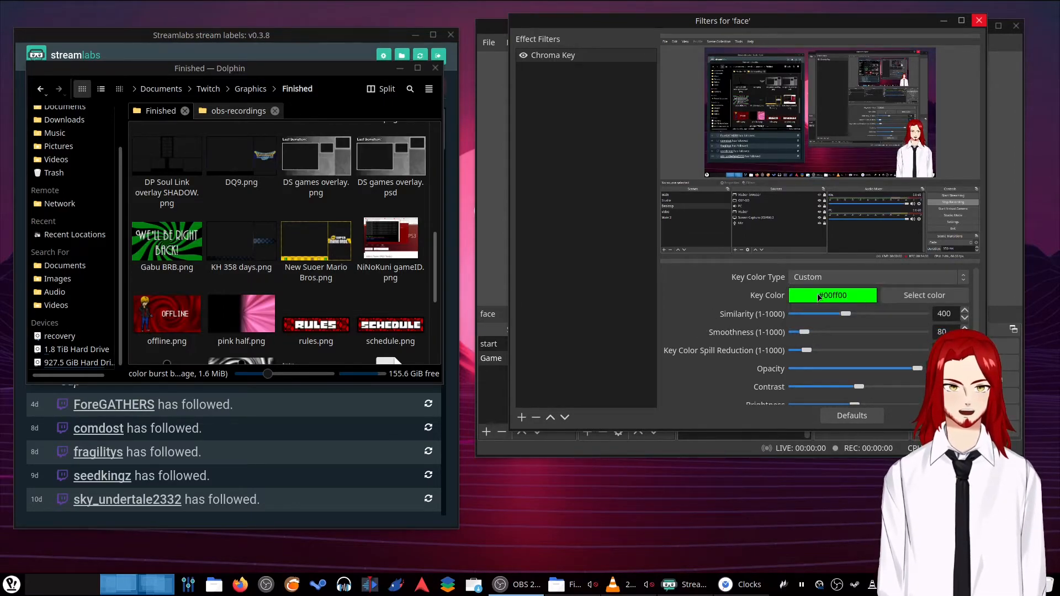
pyautogui.click(924, 295)
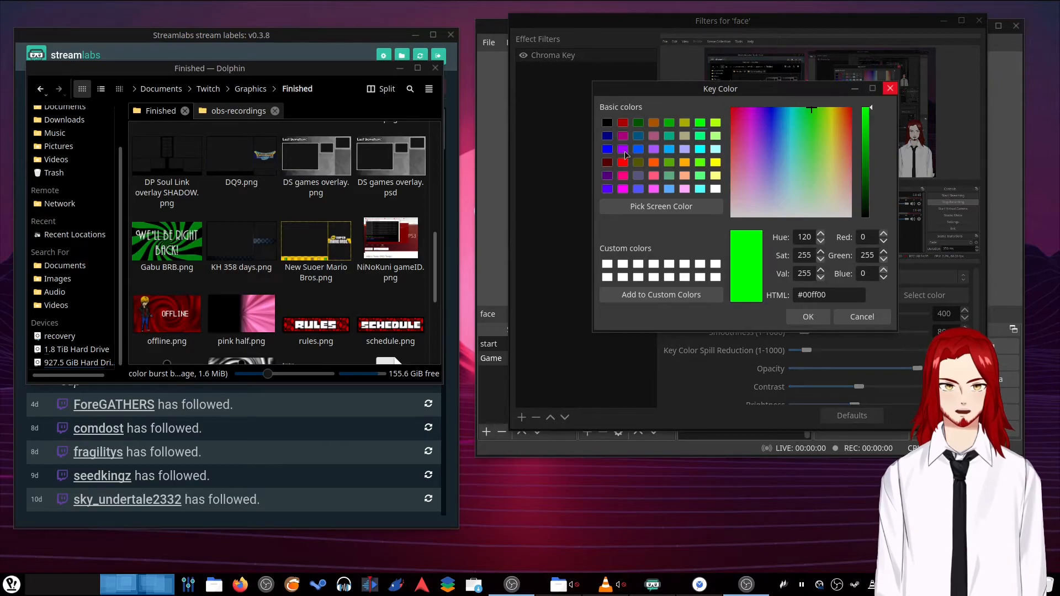
pyautogui.click(622, 162)
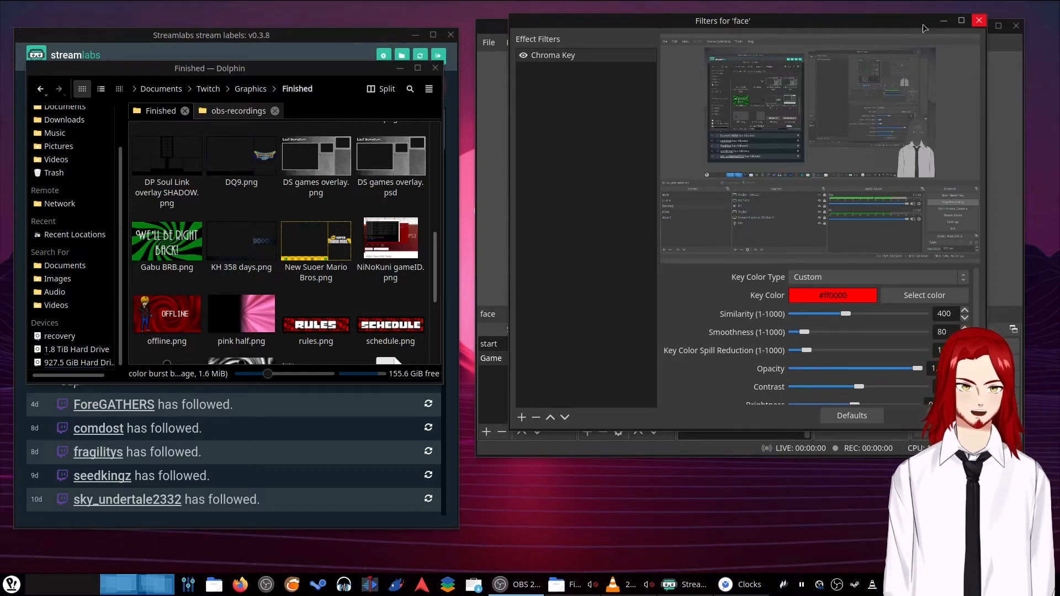
# Step: Return the face Chroma Key's key color type to Green and close the filters
pyautogui.click(877, 277)
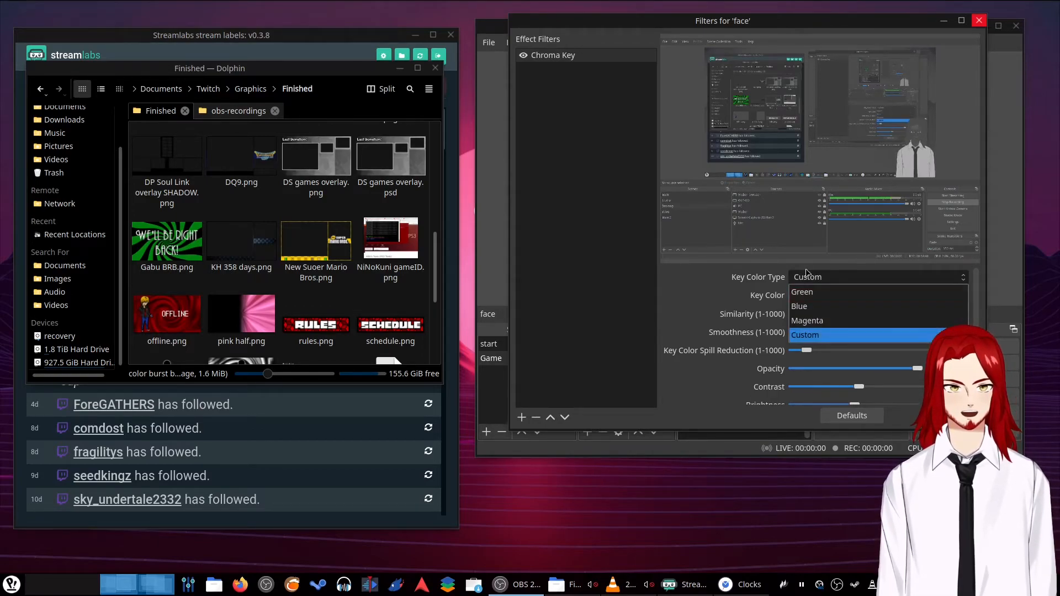
pyautogui.click(812, 289)
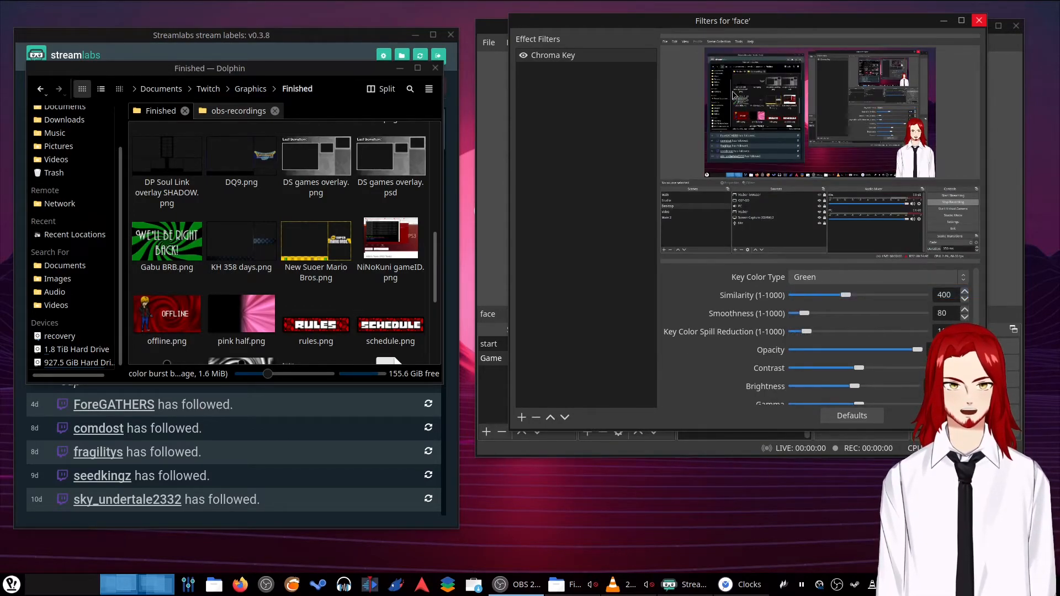
pyautogui.press('Escape')
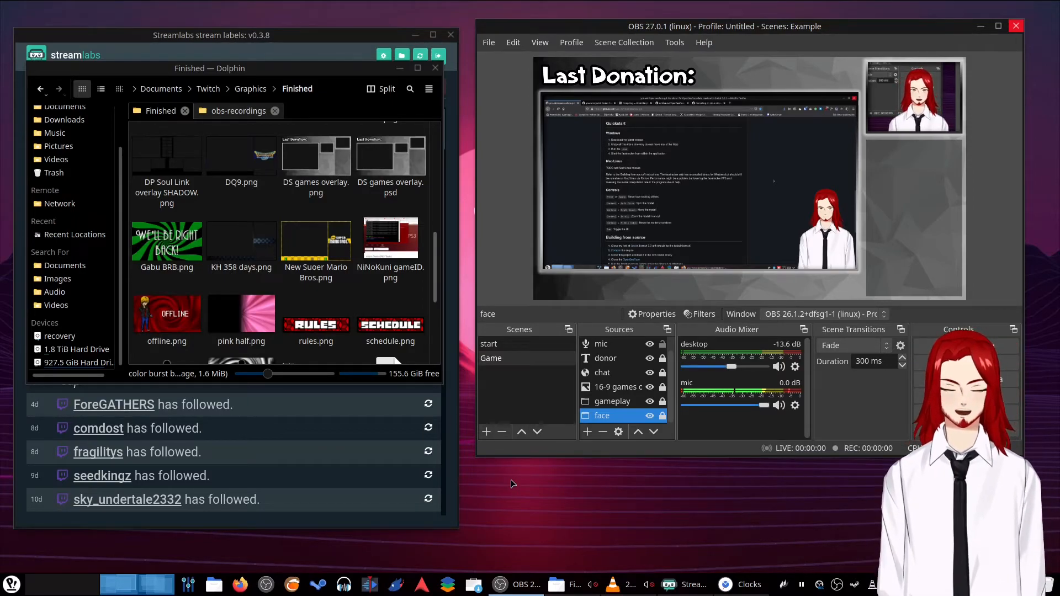
# Step: Remove the Chroma Key filter from the face source and close its filters
pyautogui.doubleClick(603, 415)
pyautogui.click(895, 378)
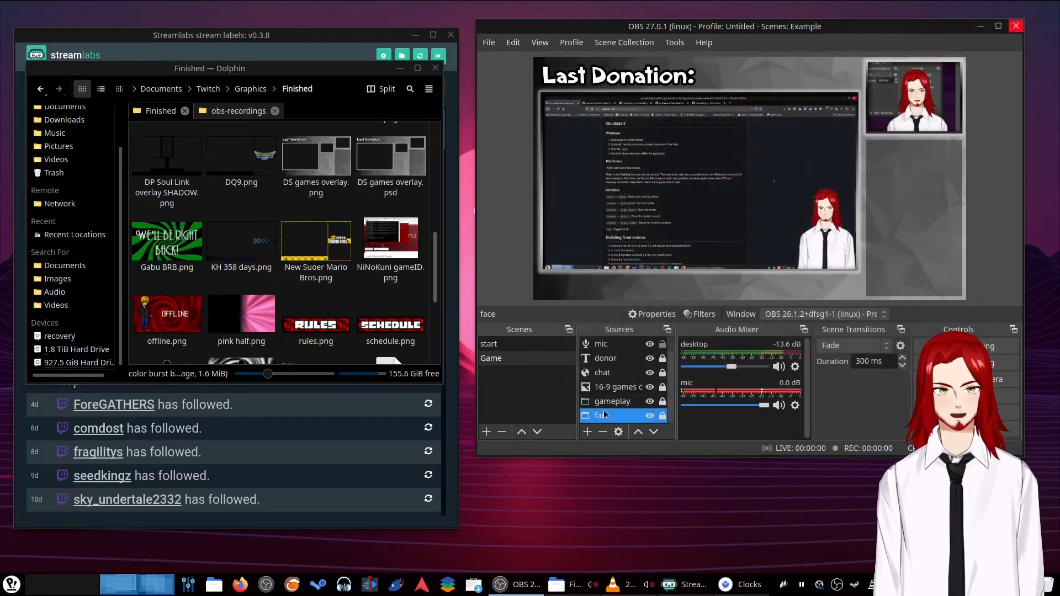
pyautogui.rightClick(603, 420)
pyautogui.click(633, 393)
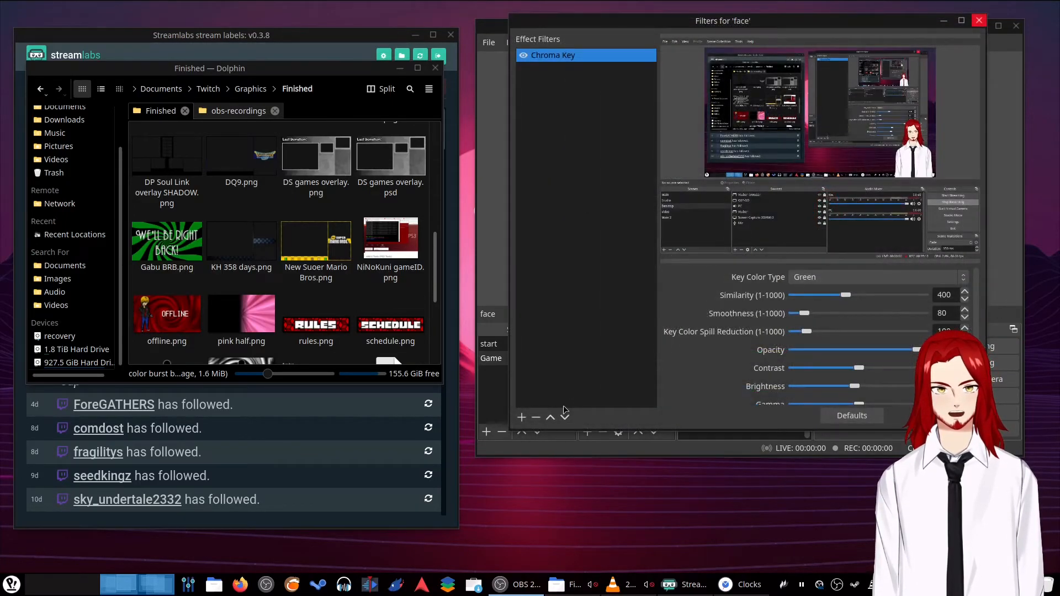
pyautogui.click(535, 417)
pyautogui.click(773, 222)
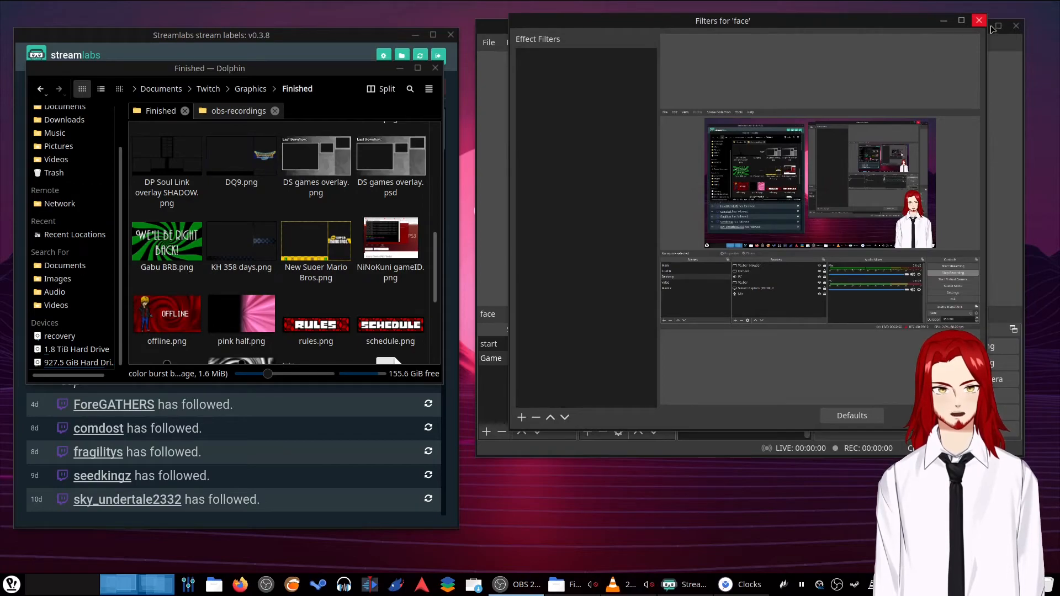
pyautogui.press('Escape')
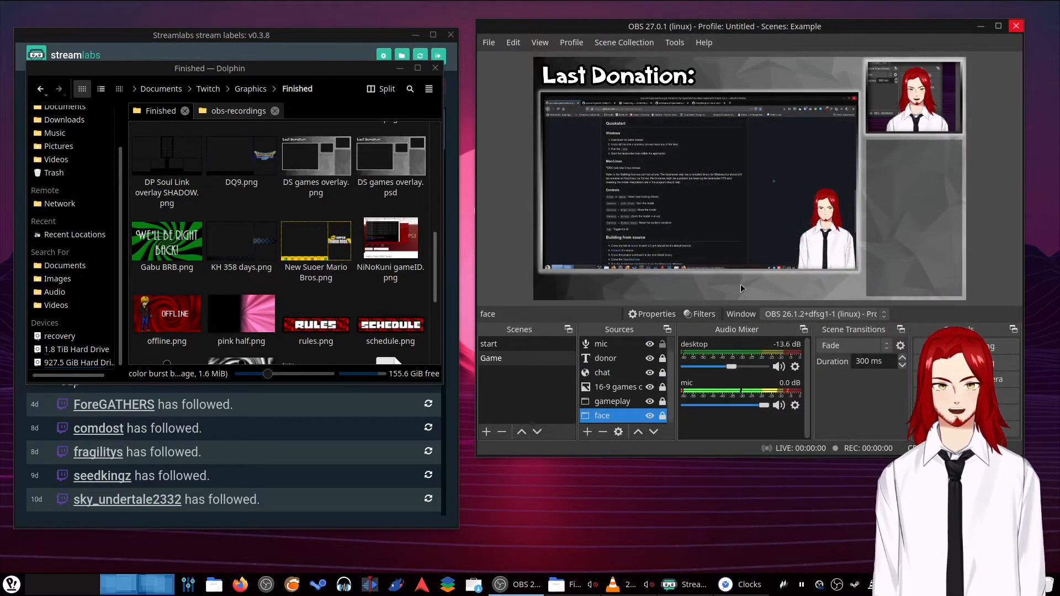